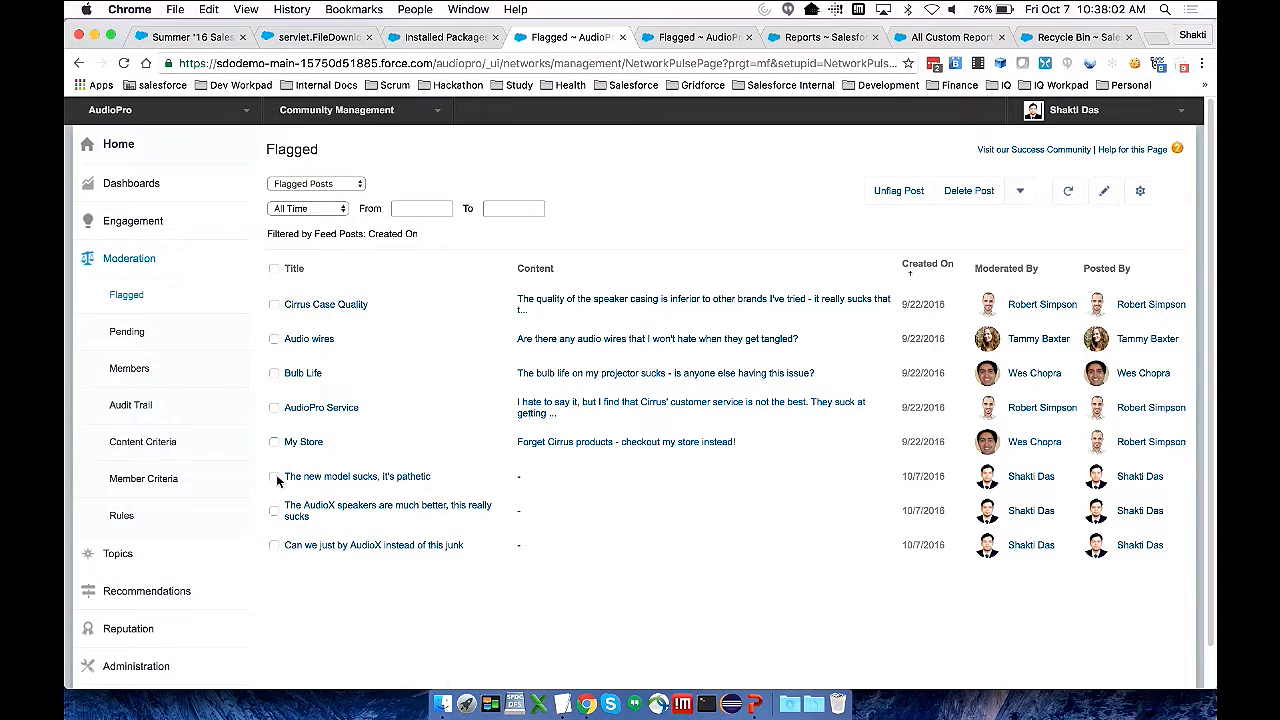
Delete the three flagged posts created on 10/7/2016 from the Flagged Posts report
left_click(274, 477)
left_click(274, 511)
left_click(274, 549)
left_click(963, 202)
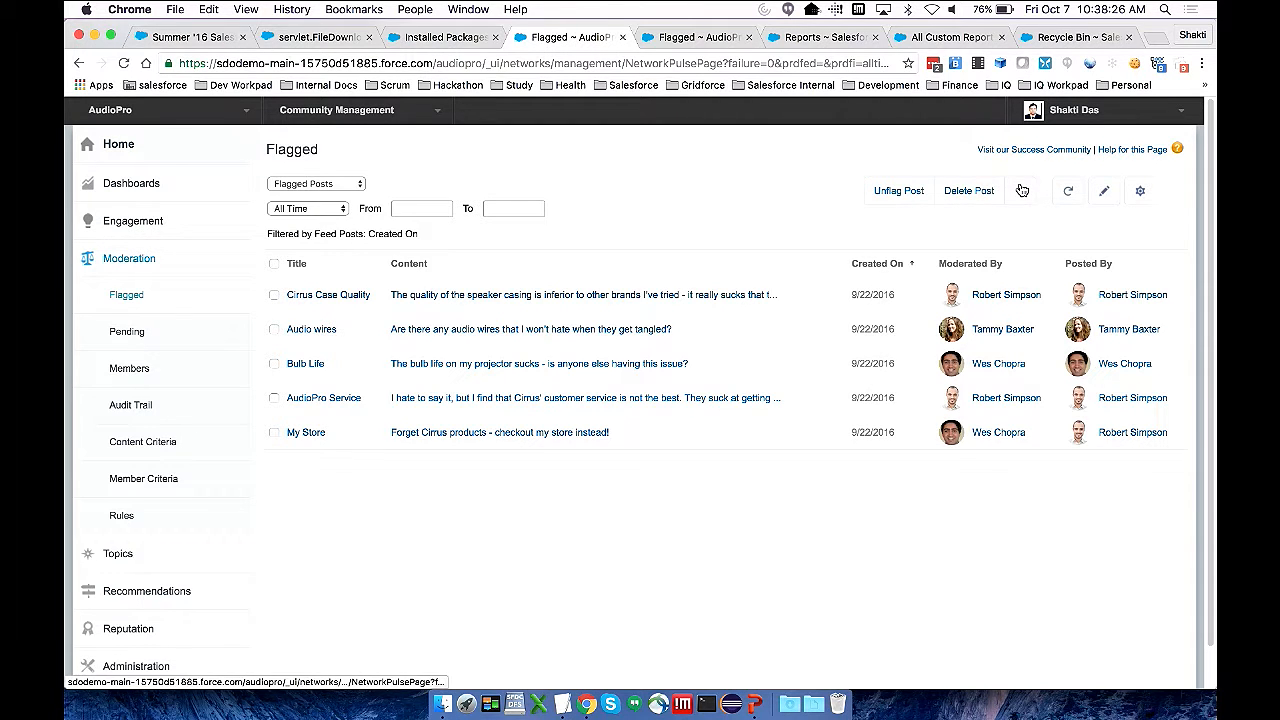
Review the available and selected actions of the Flagged Posts Insights report, leaving without saving
left_click(1137, 197)
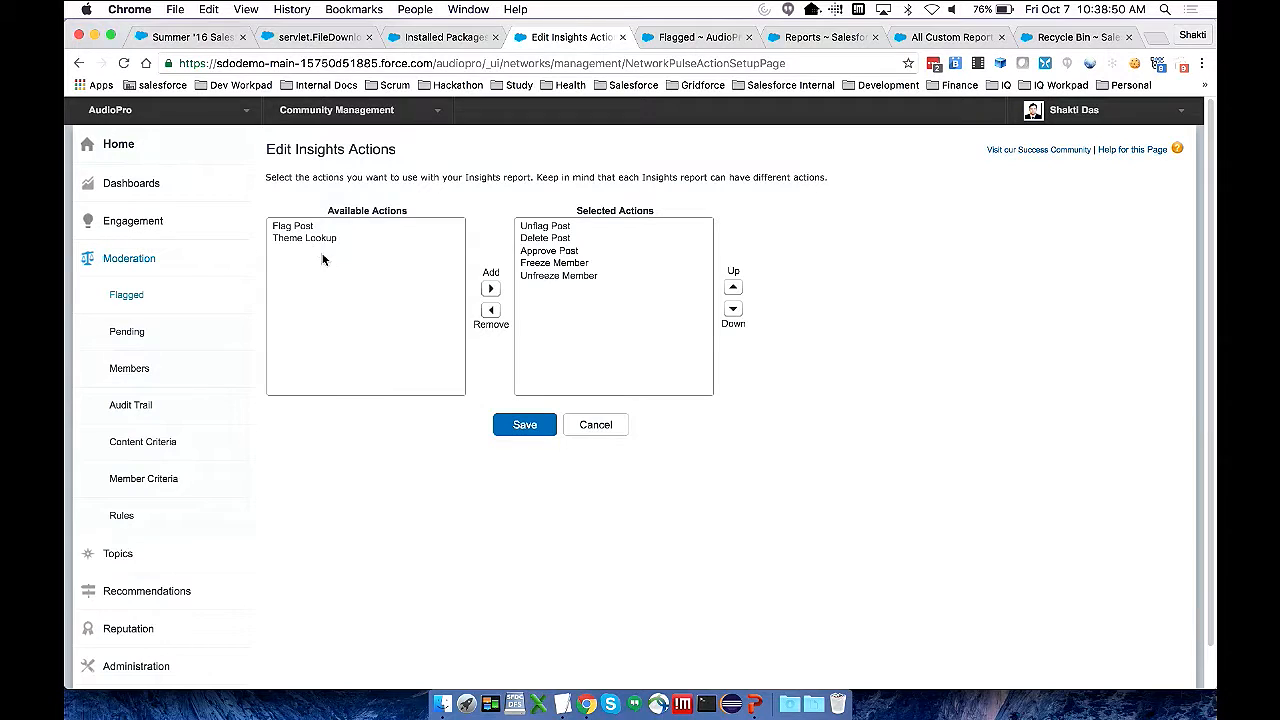
left_click(603, 426)
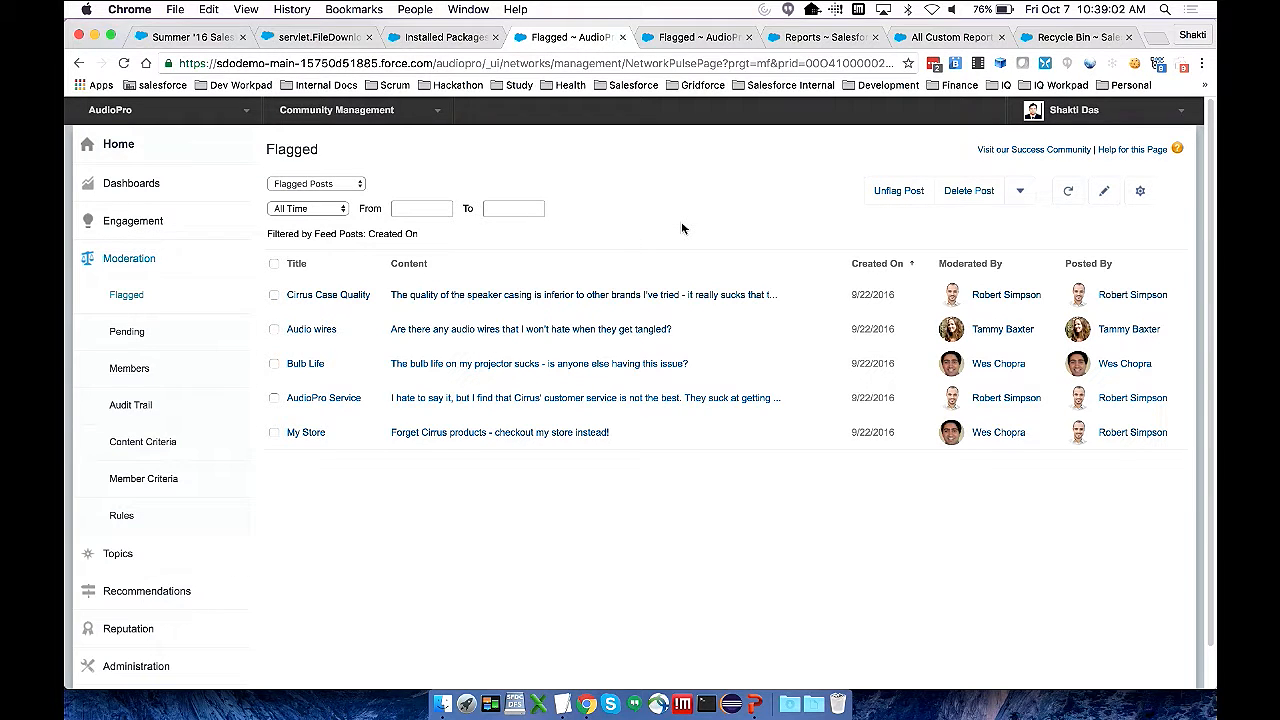
key("super+Tab")
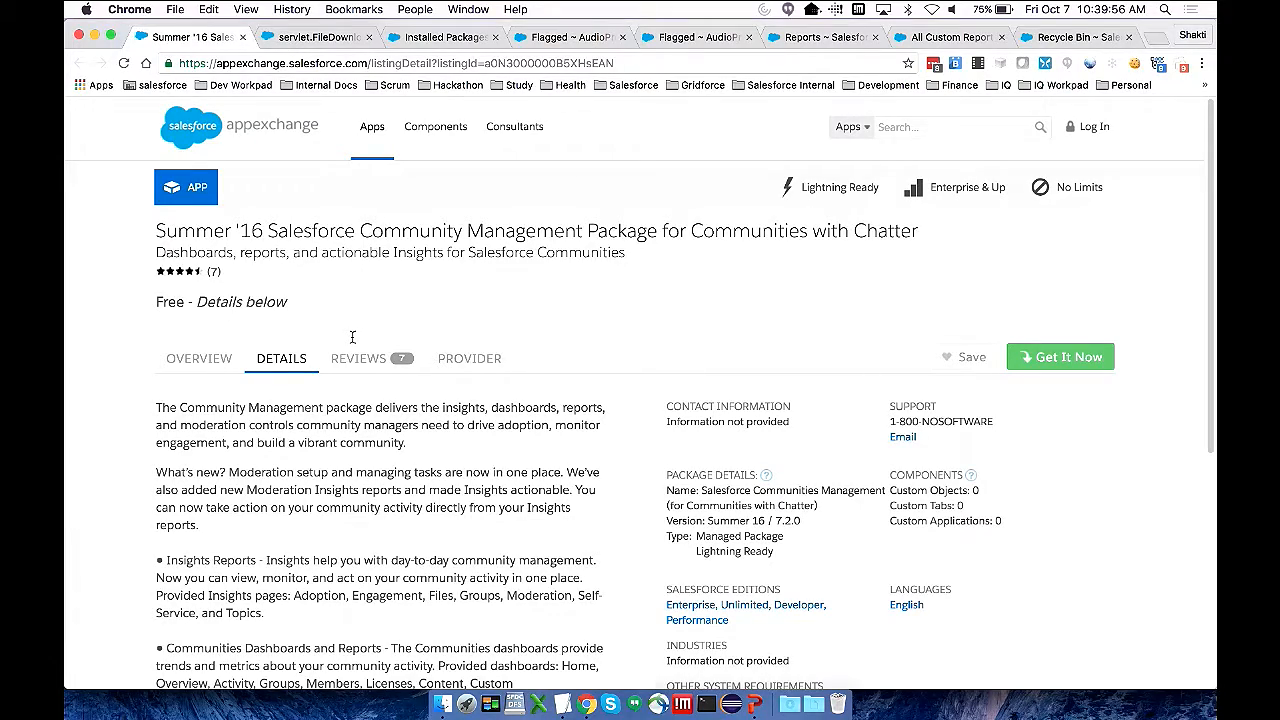
Review the Community Management package listing, the customization guide's contents and the installed packages list
scroll(335, 538, "down", 5)
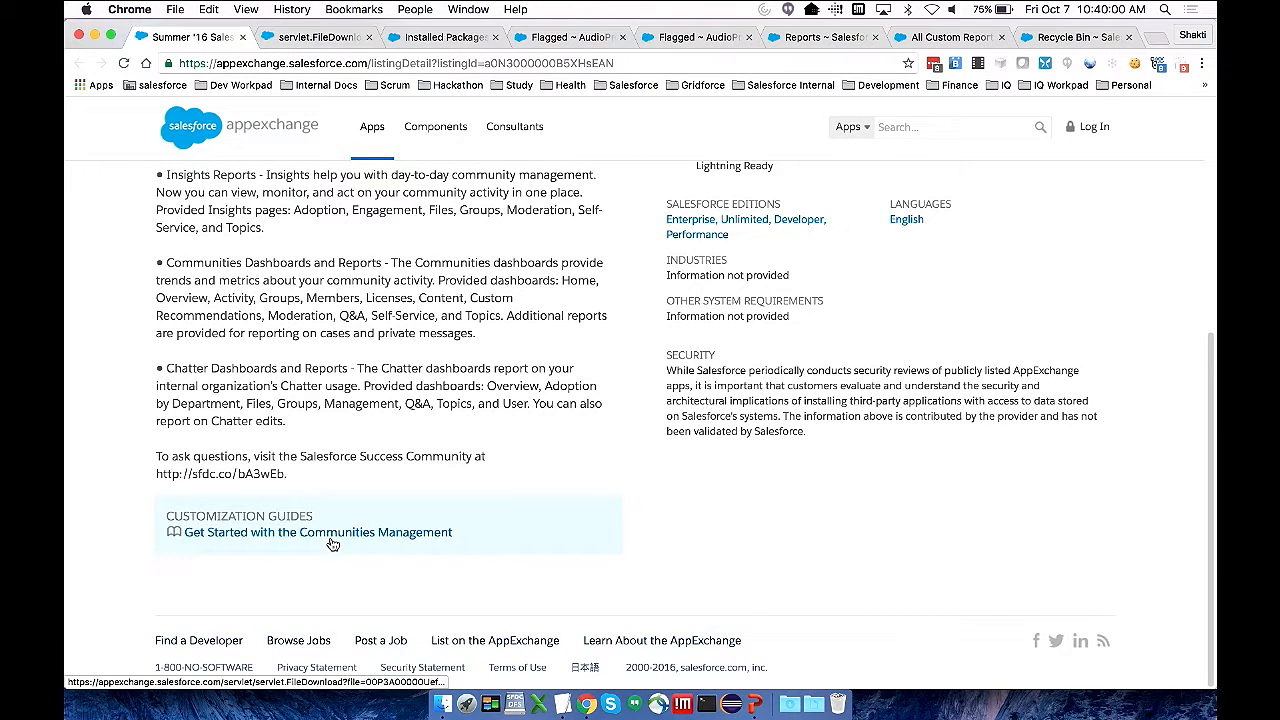
left_click(300, 38)
scroll(395, 302, "down", 8)
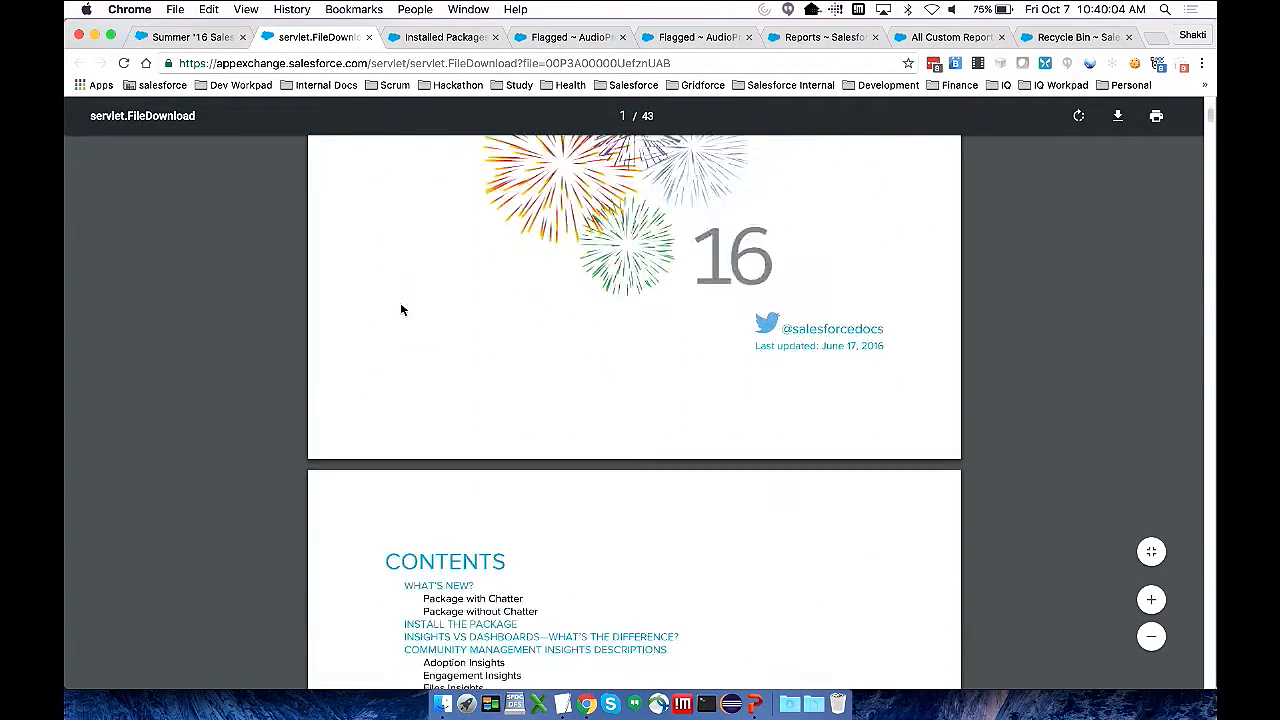
scroll(401, 310, "down", 6)
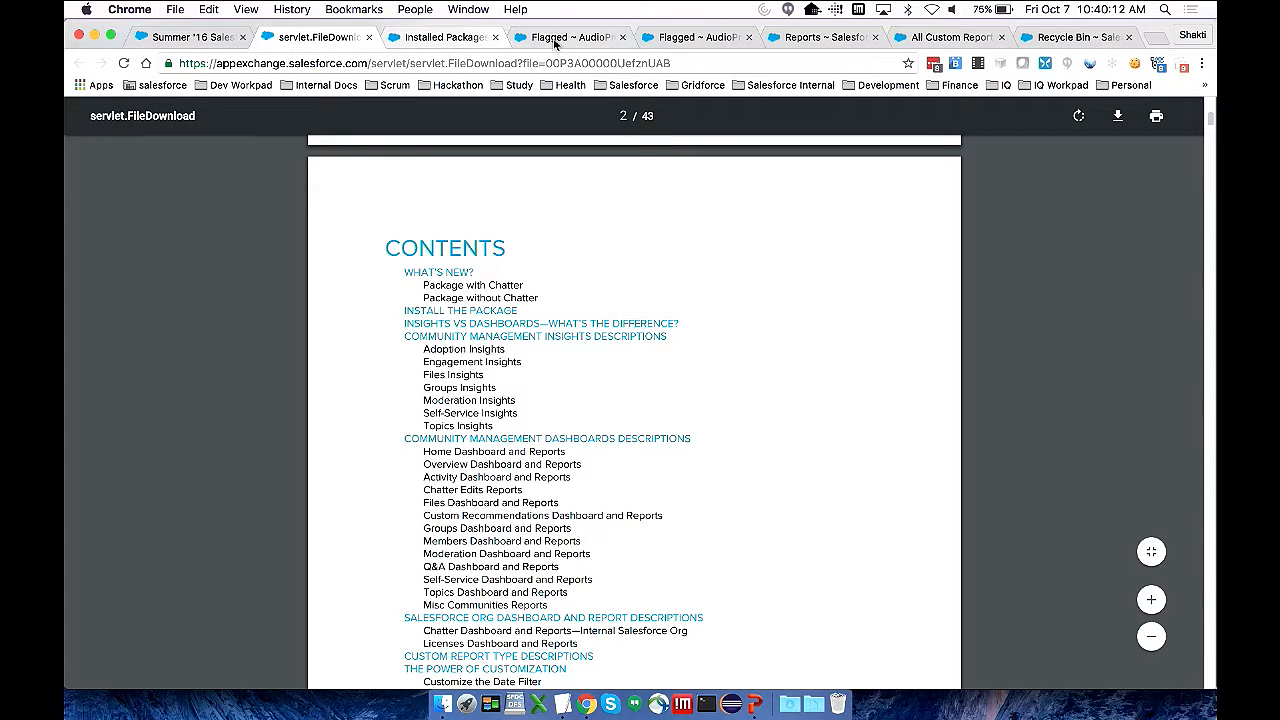
left_click(460, 37)
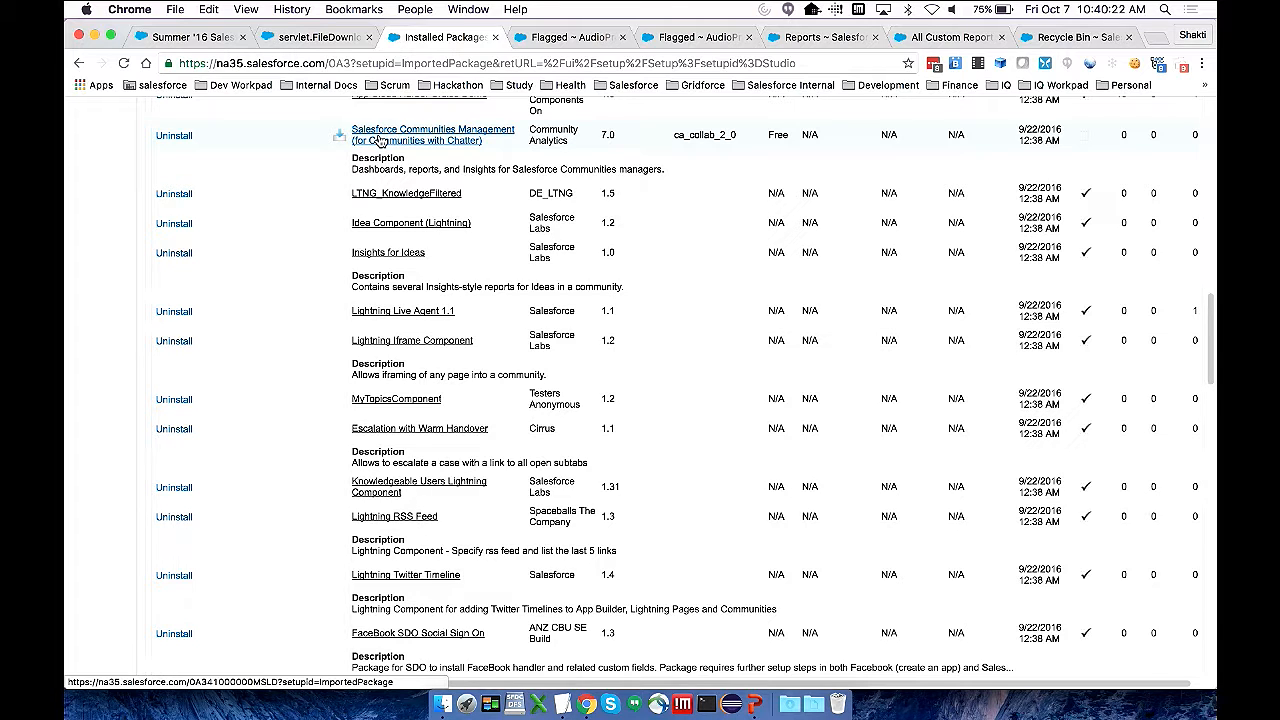
Open the Flagged Posts Insights report for customization and check its available date fields
left_click(546, 40)
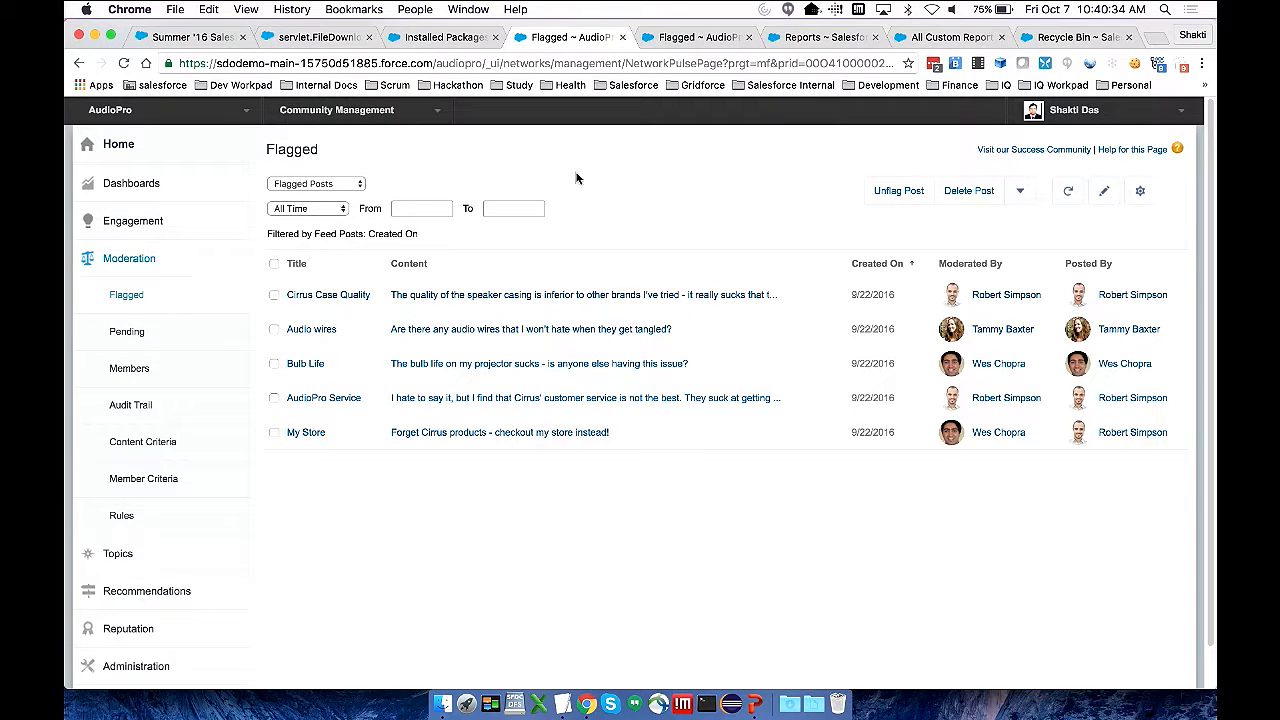
left_click(1105, 199)
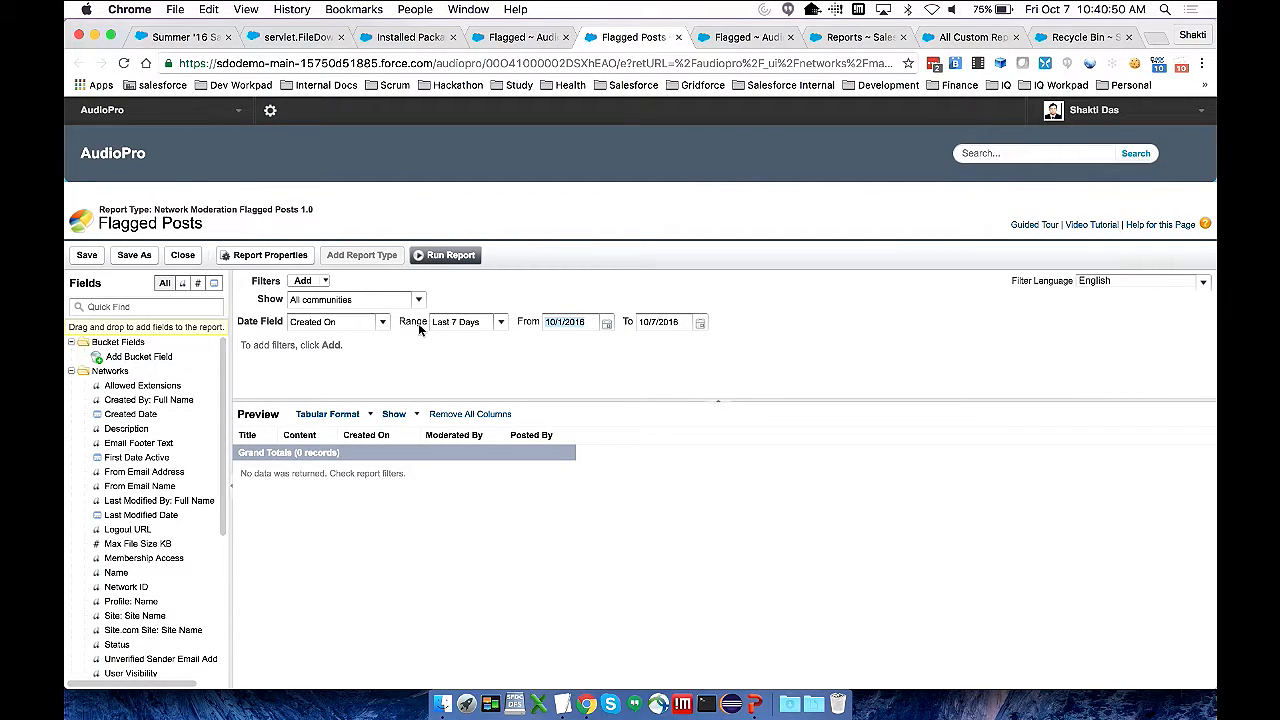
left_click(381, 322)
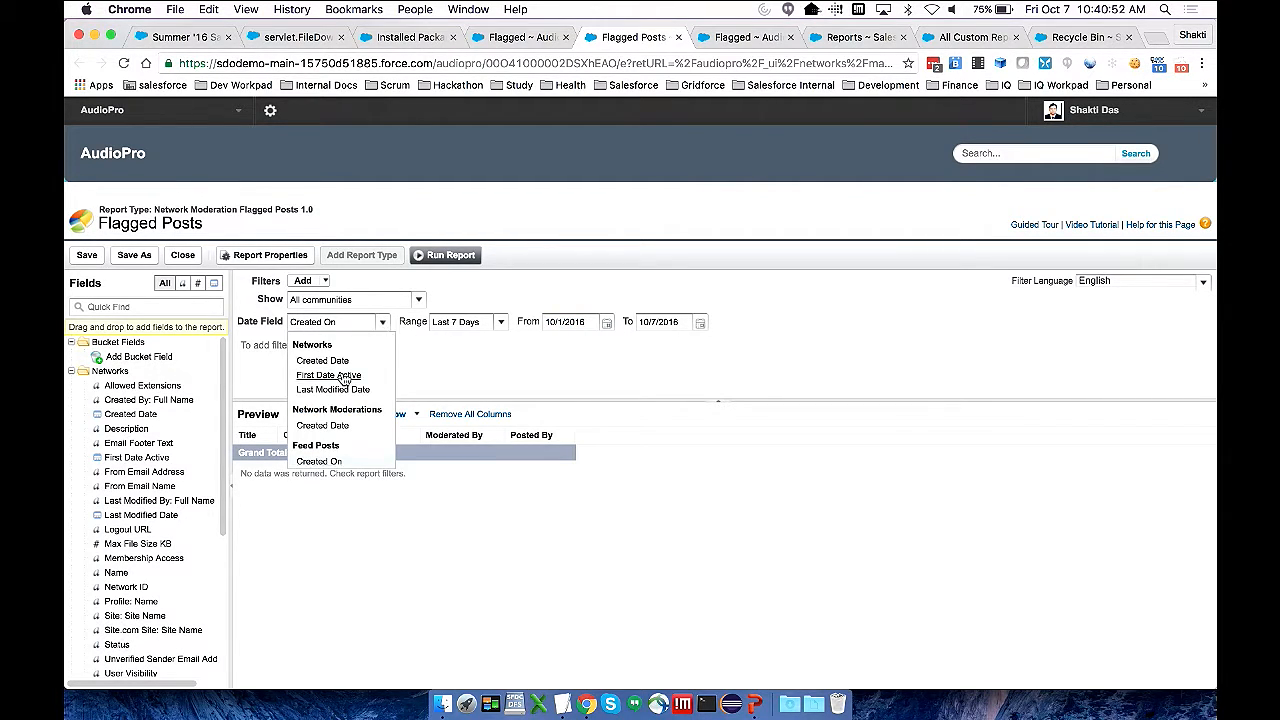
left_click(460, 346)
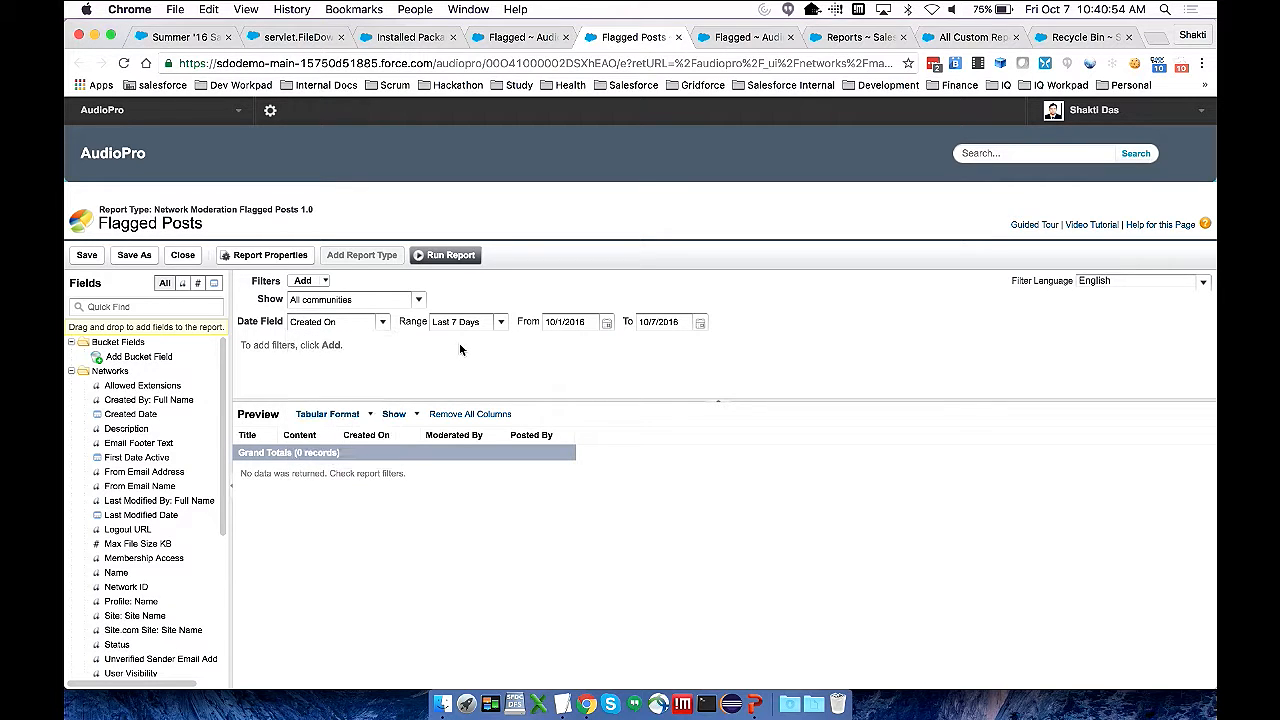
Set the Flagged Posts report's date range to All Time, save the report and close its page
left_click(500, 322)
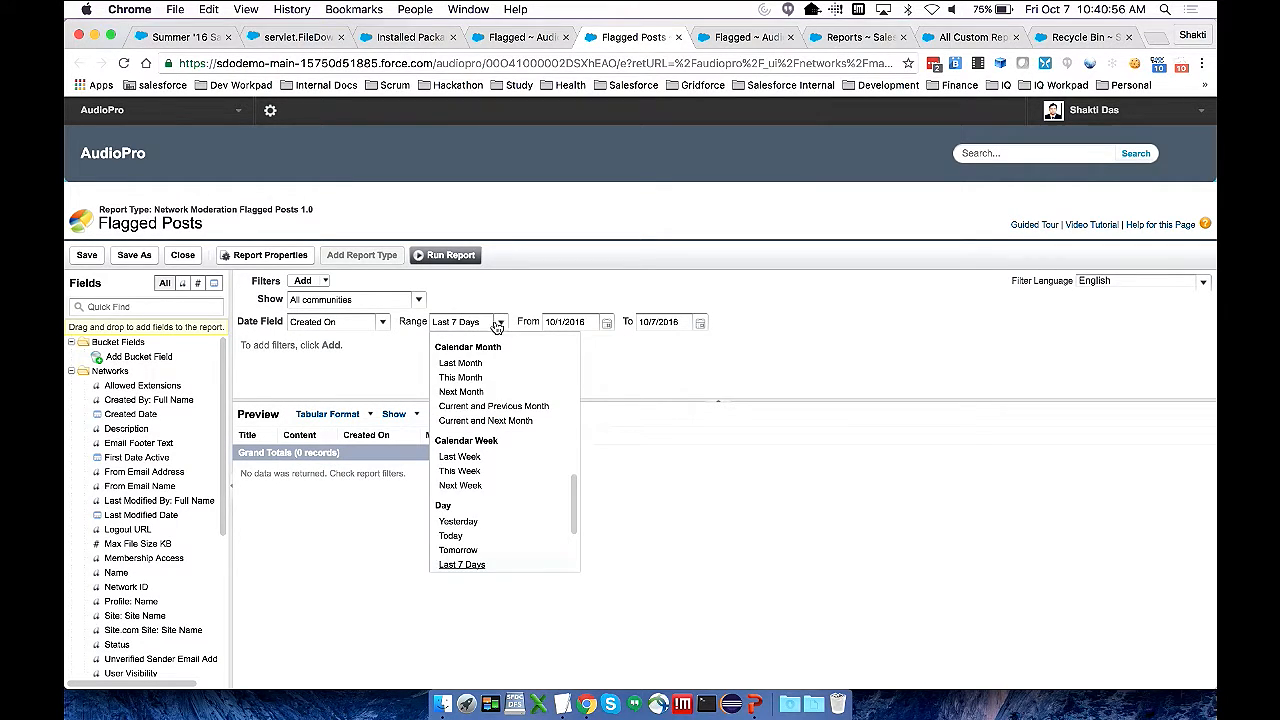
scroll(470, 430, "up", 5)
left_click(455, 357)
right_click(470, 358)
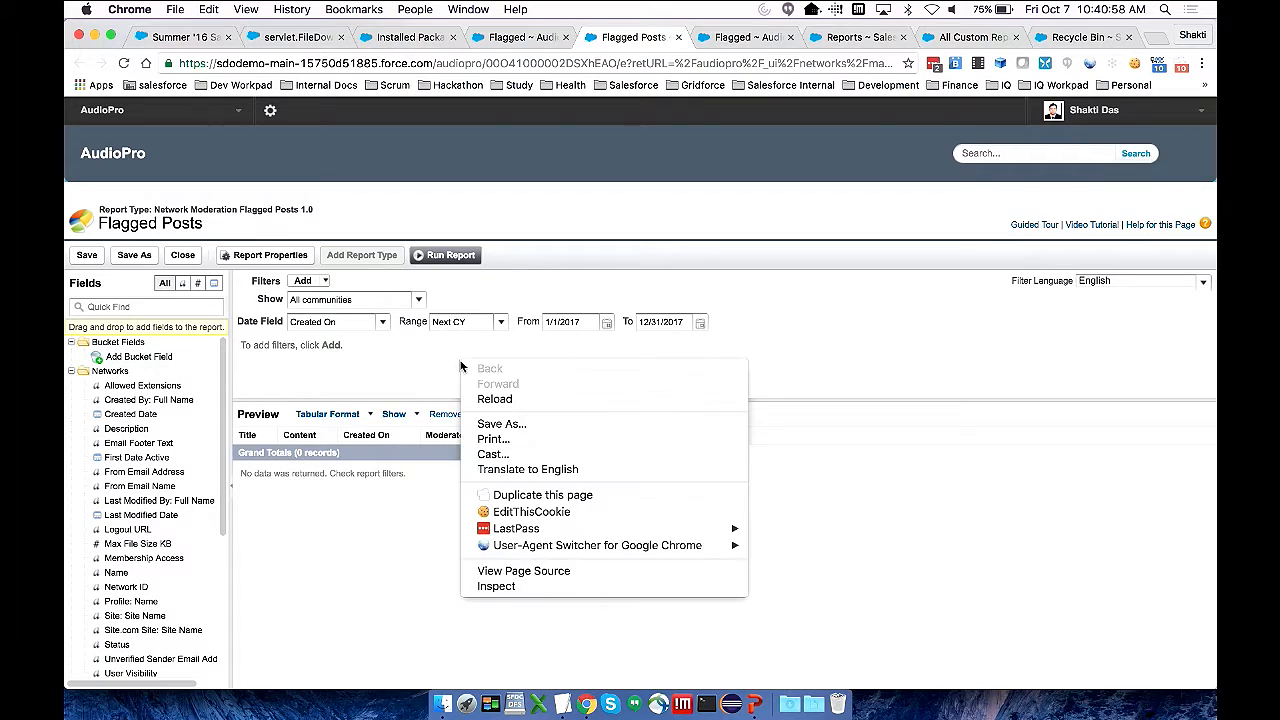
left_click(504, 331)
left_click(501, 323)
scroll(470, 380, "up", 6)
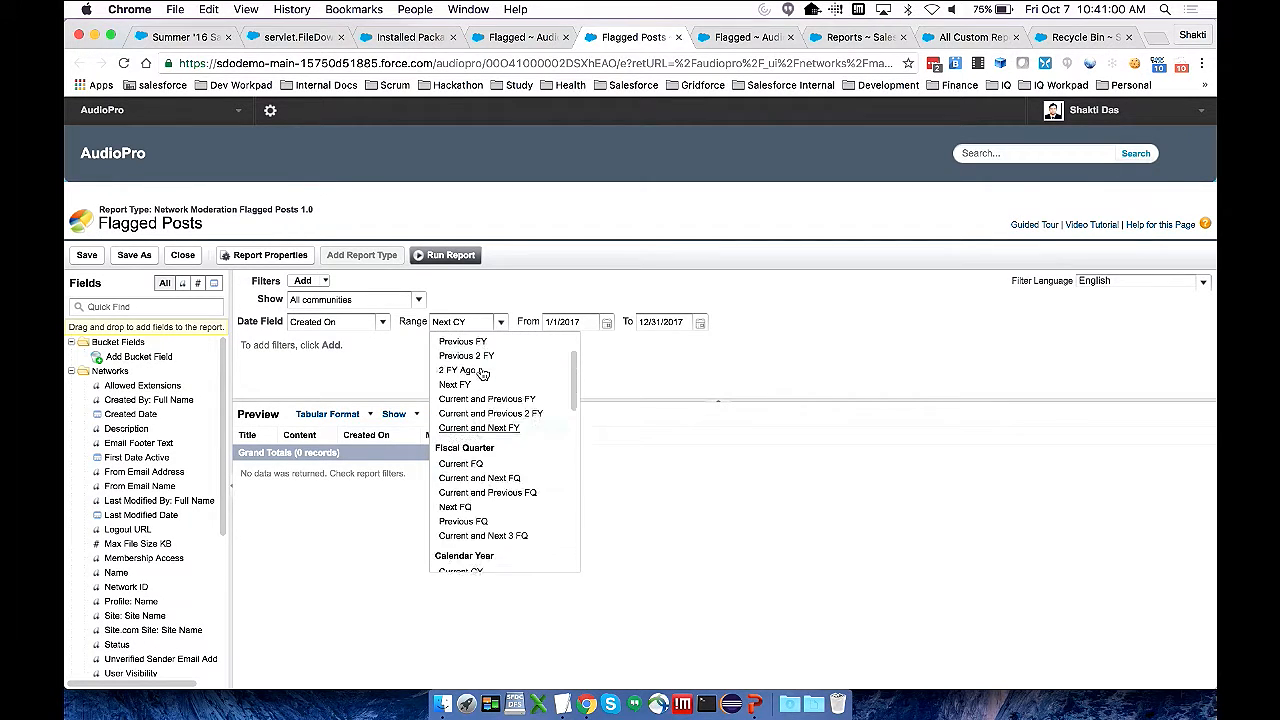
left_click(455, 340)
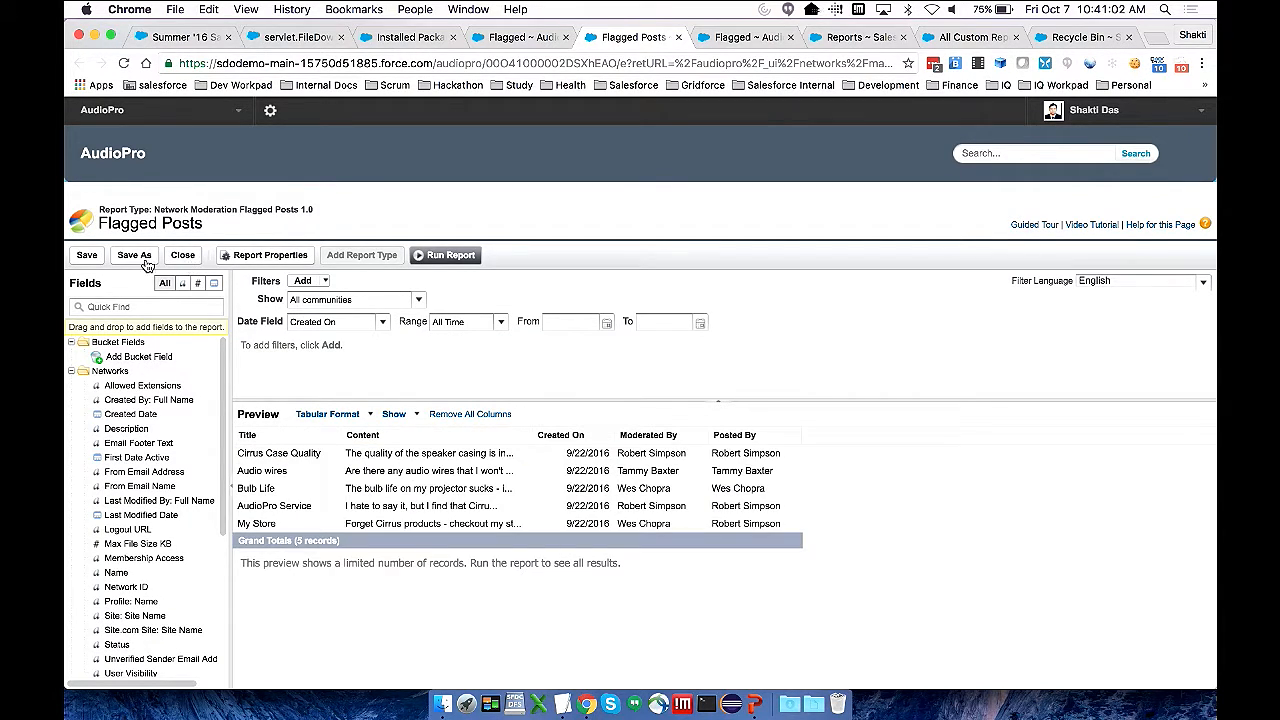
left_click(87, 257)
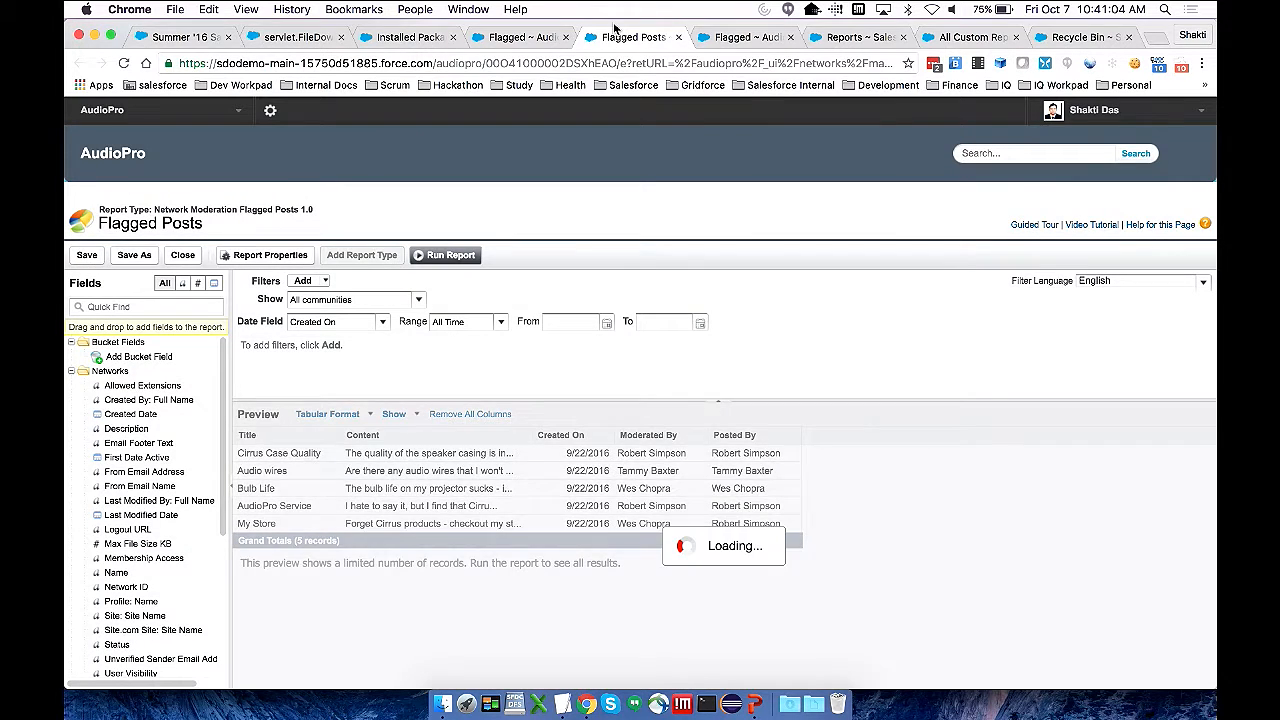
left_click(678, 37)
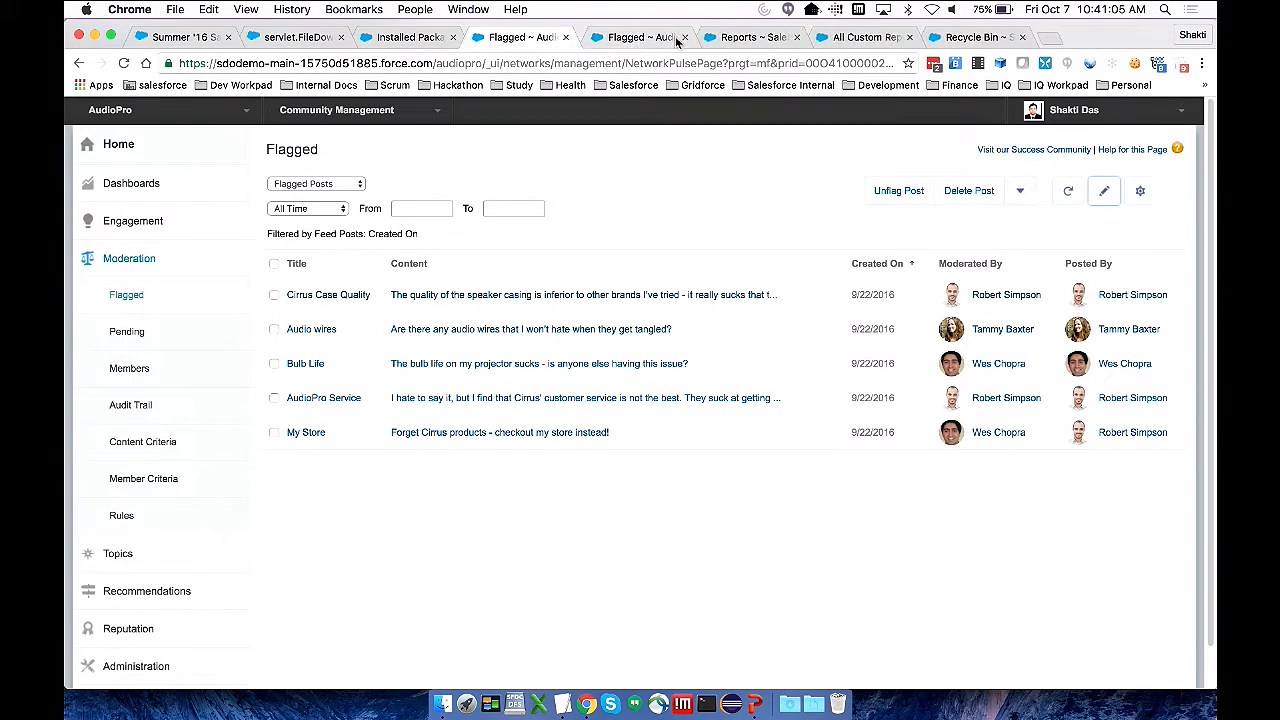
Reopen the Flagged moderation page and switch from Flagged Comments to another flagged-content report
left_click(136, 298)
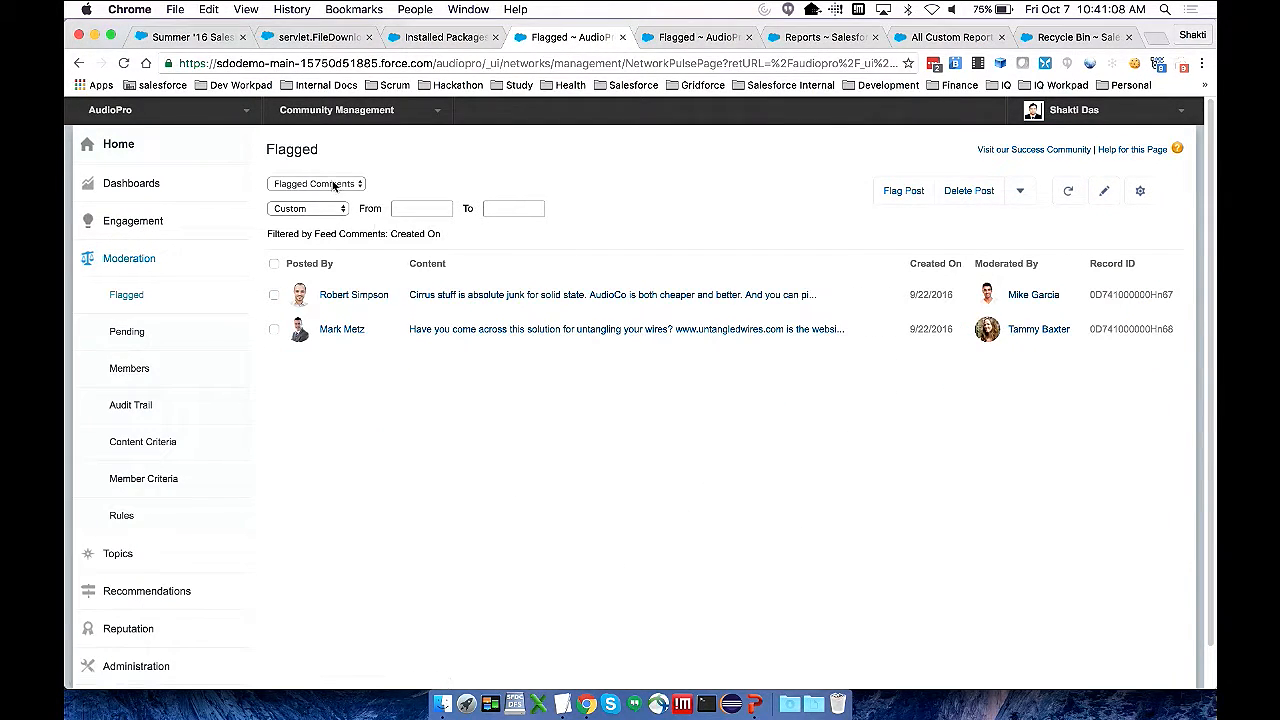
left_click(343, 190)
left_click(330, 222)
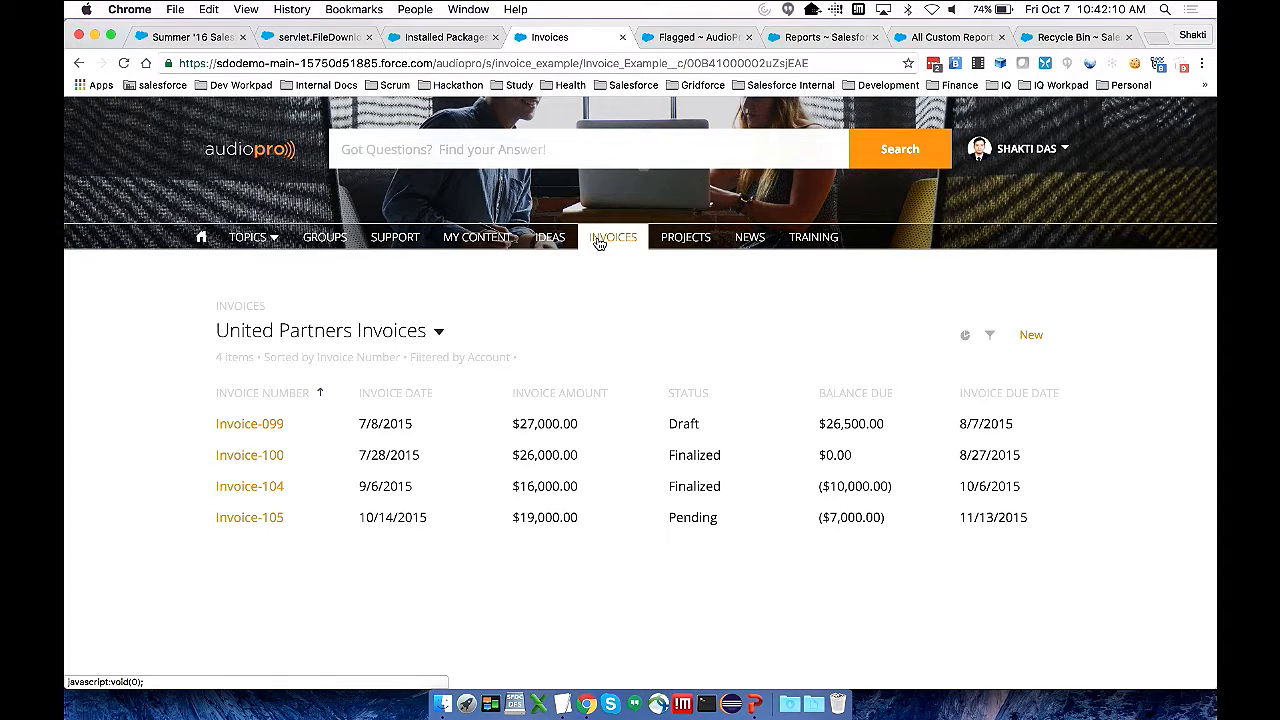
View the Invoice-099 record from the United Partners Invoices list
left_click(262, 425)
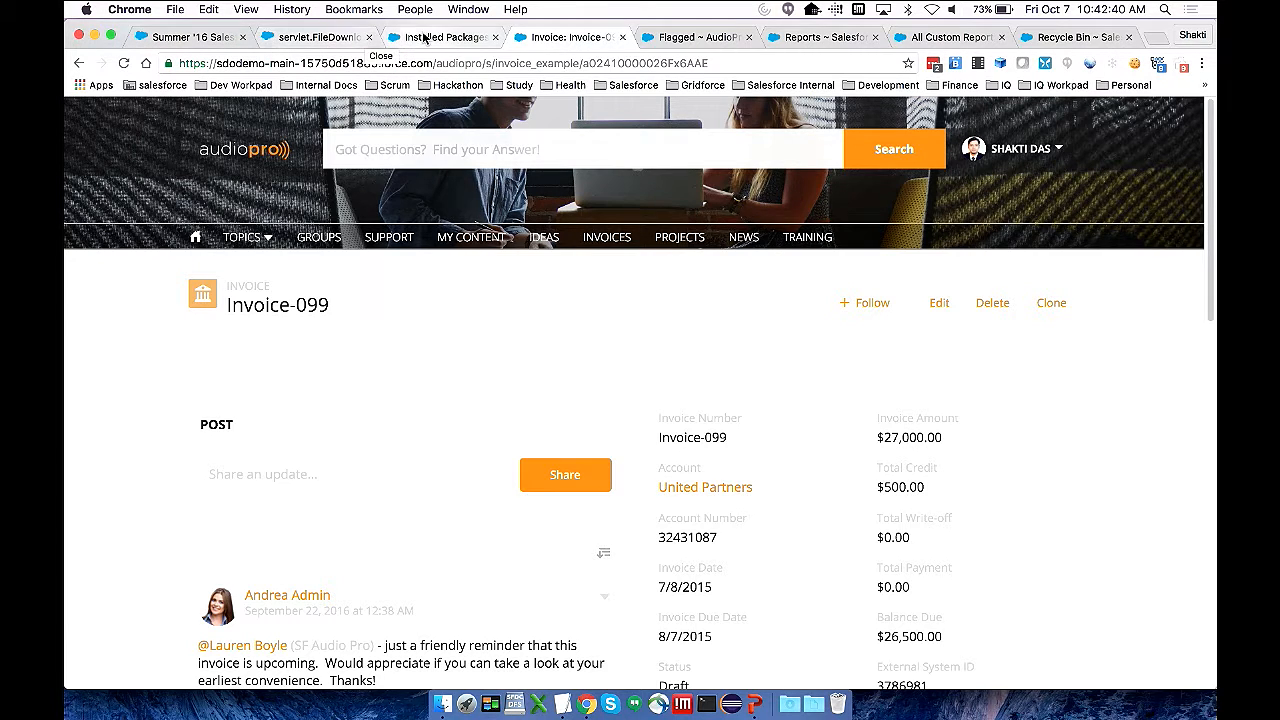
Open the Engagement Insights settings in Community Management and inspect the Adoption page's folder mapping
left_click(648, 40)
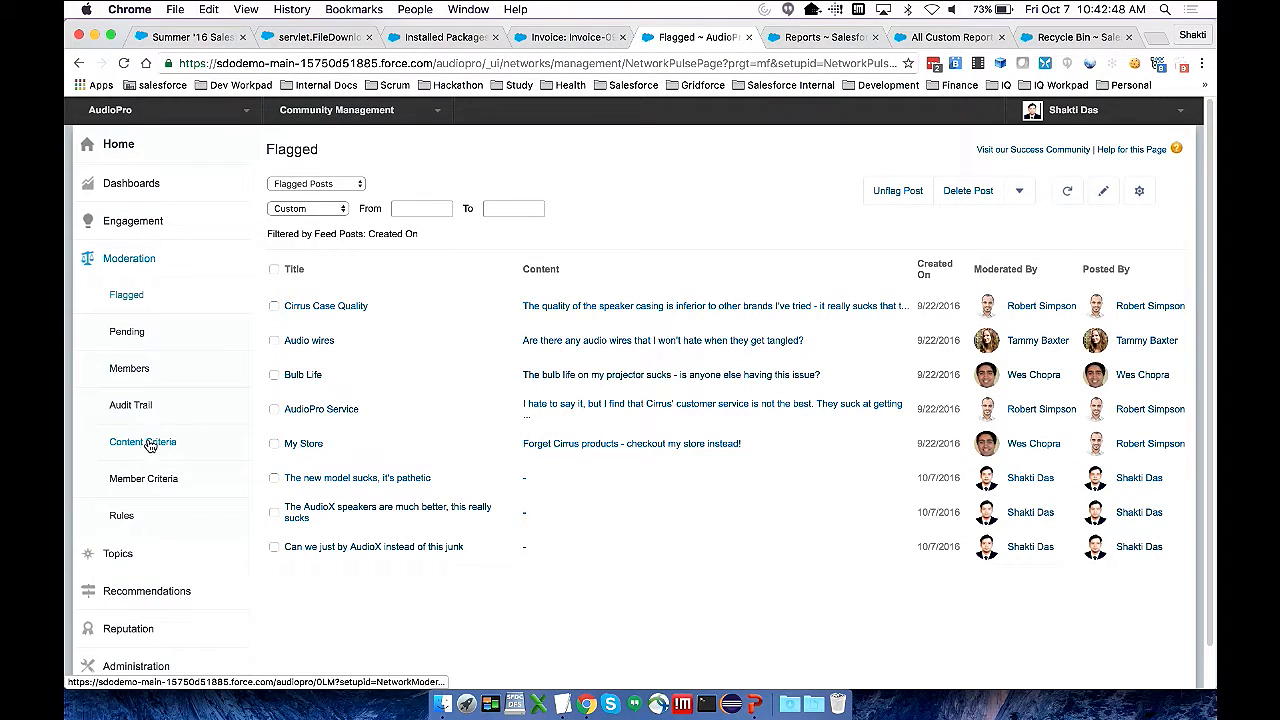
left_click(139, 232)
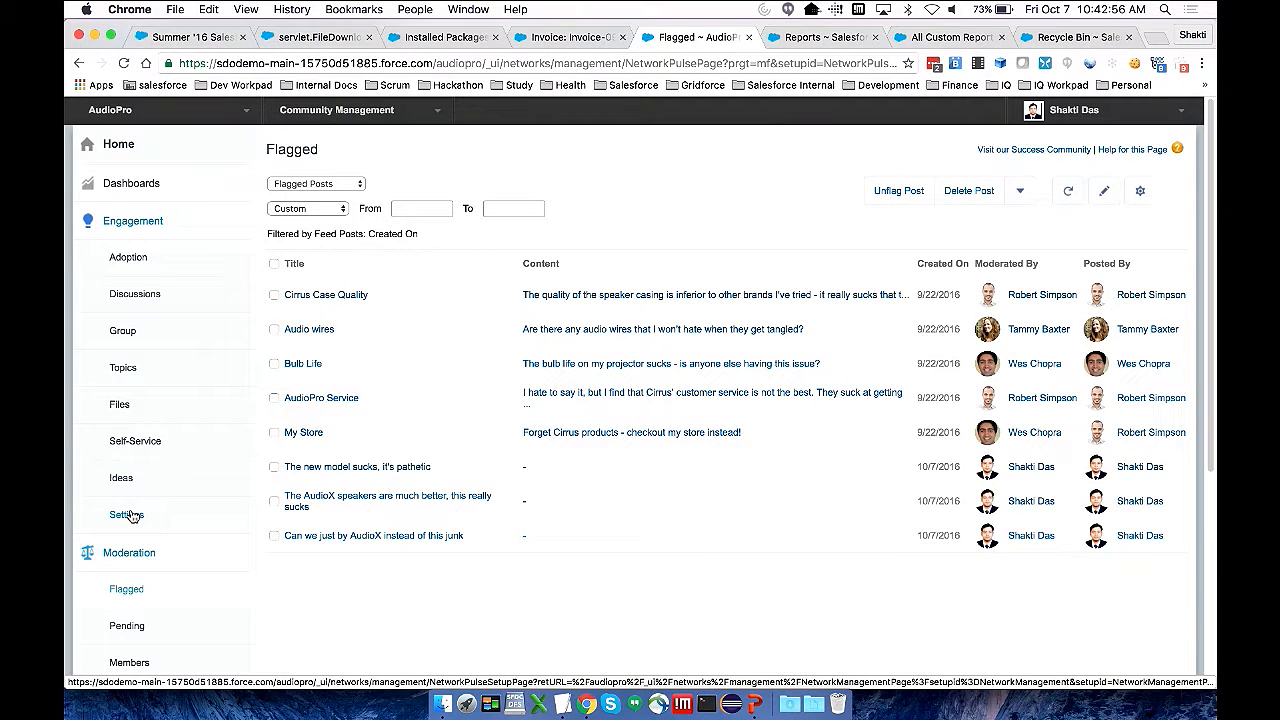
left_click(127, 515)
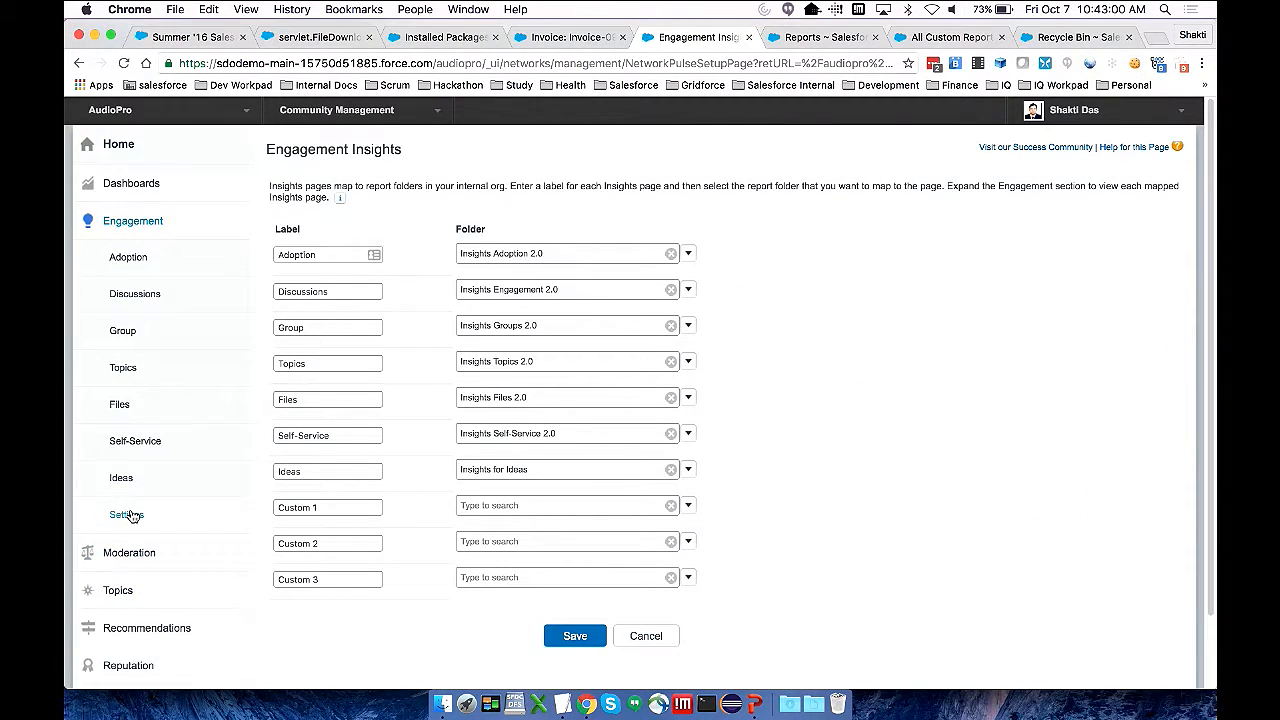
left_click(598, 253)
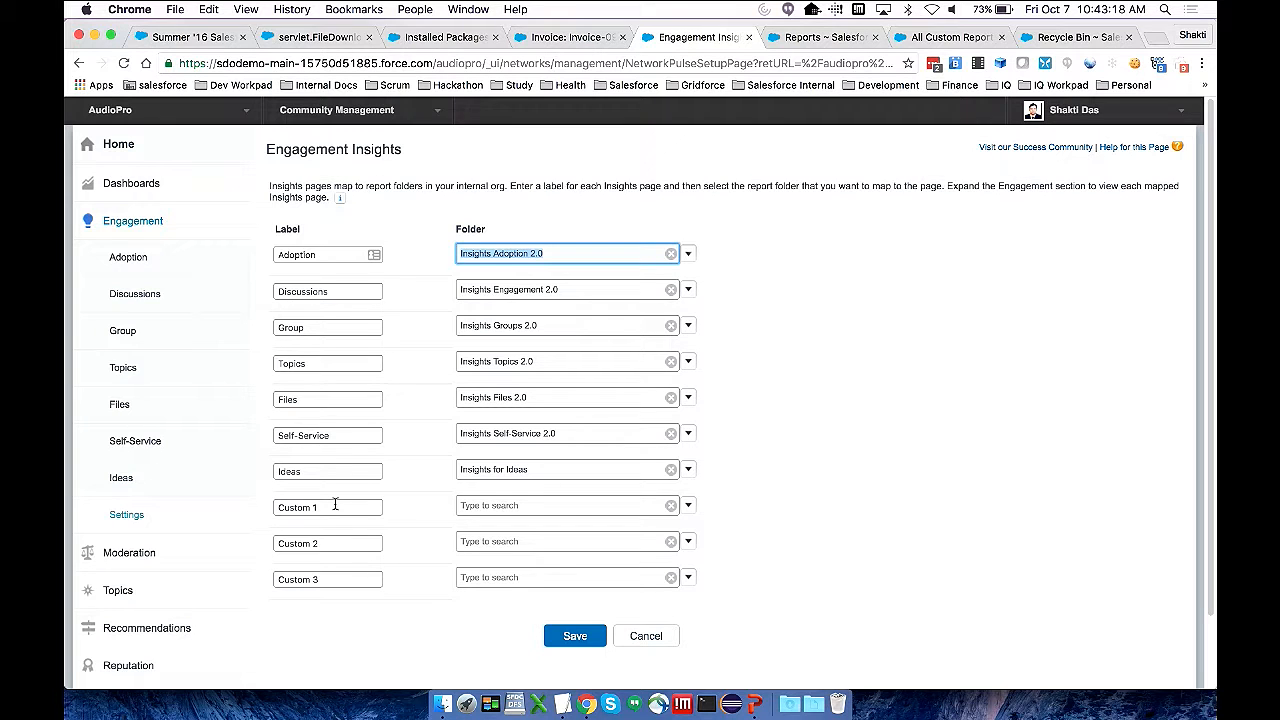
Create a report folder labelled "Insights - Invoices" in the internal org and save it
left_click(800, 38)
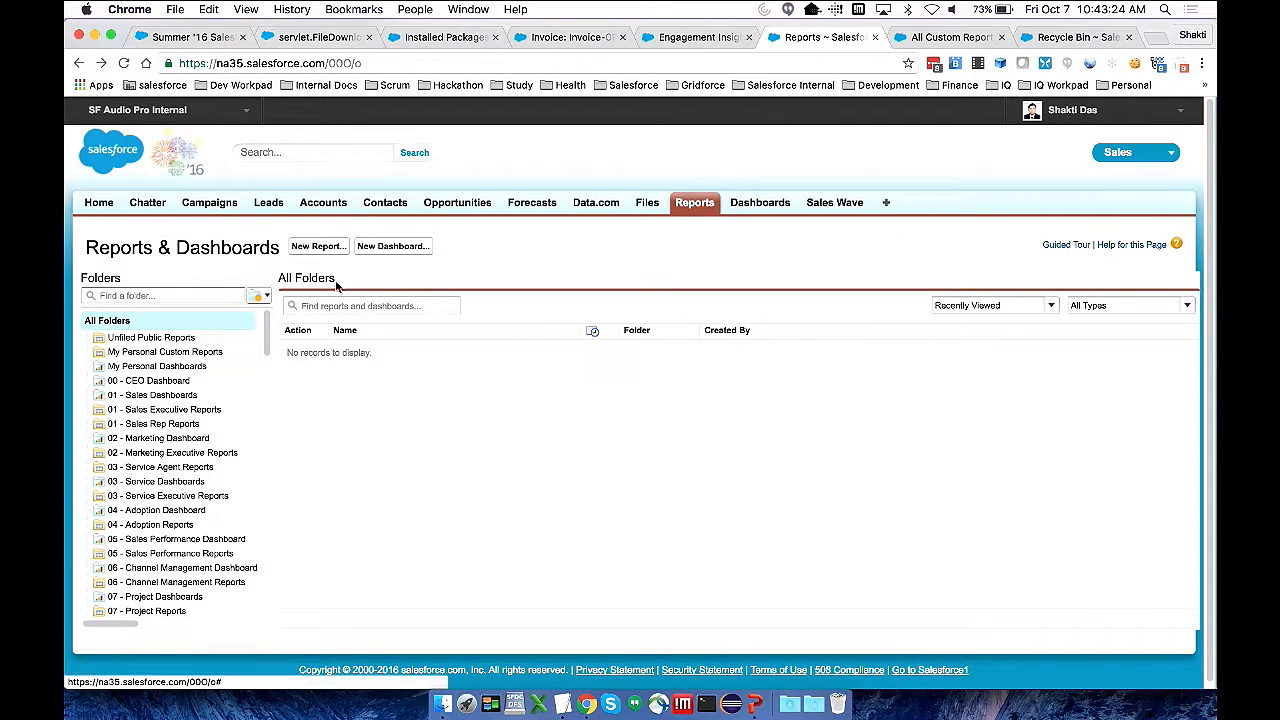
left_click(264, 299)
left_click(278, 316)
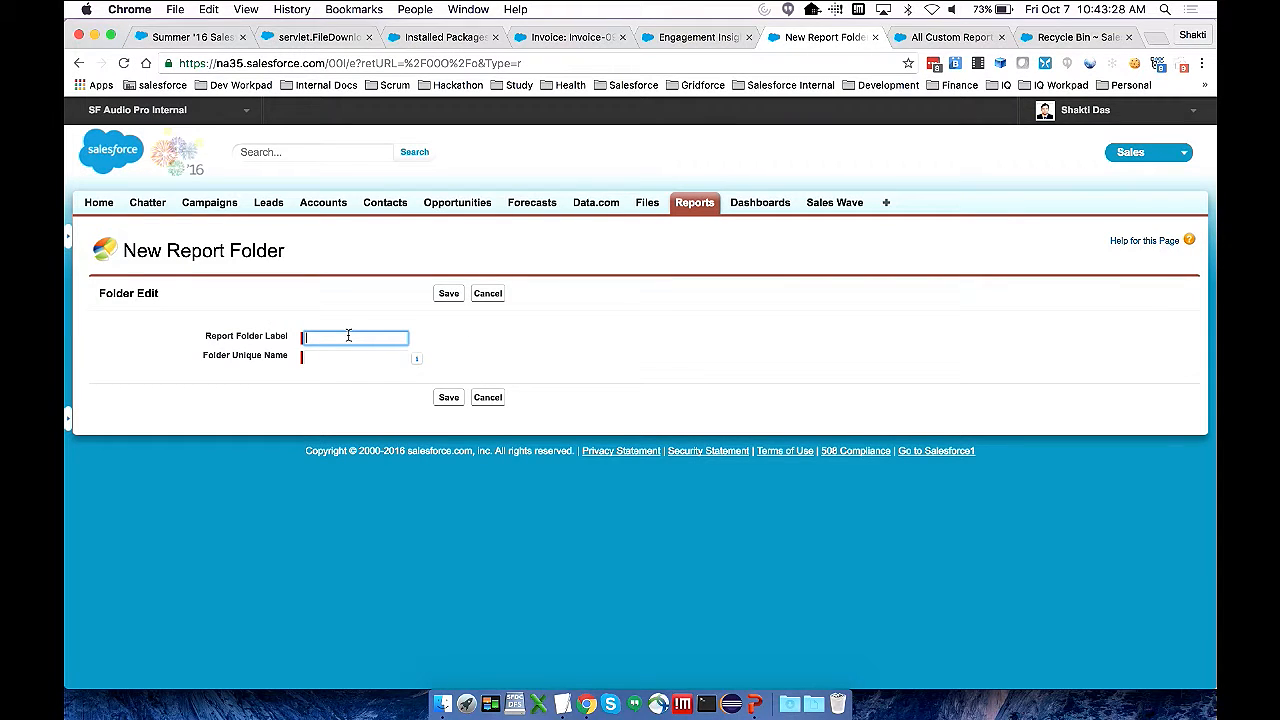
left_click(348, 336)
type("Insights - Invoices")
key("Tab")
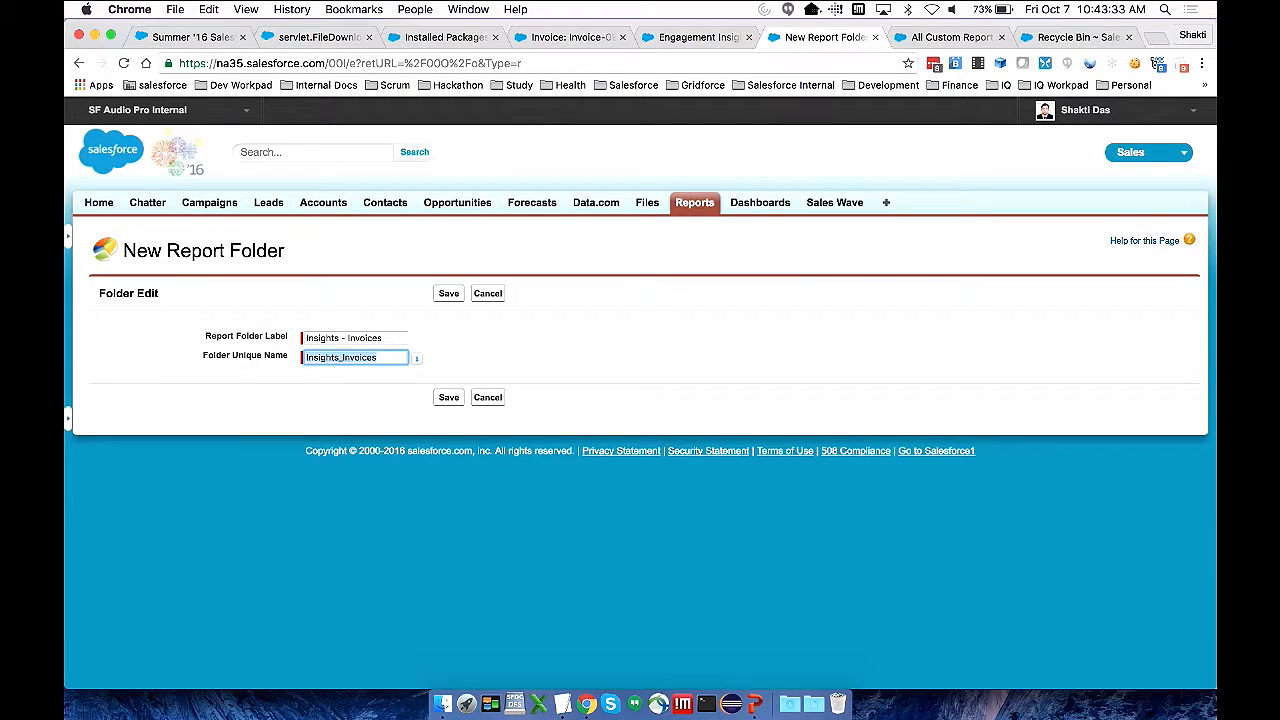
left_click(448, 397)
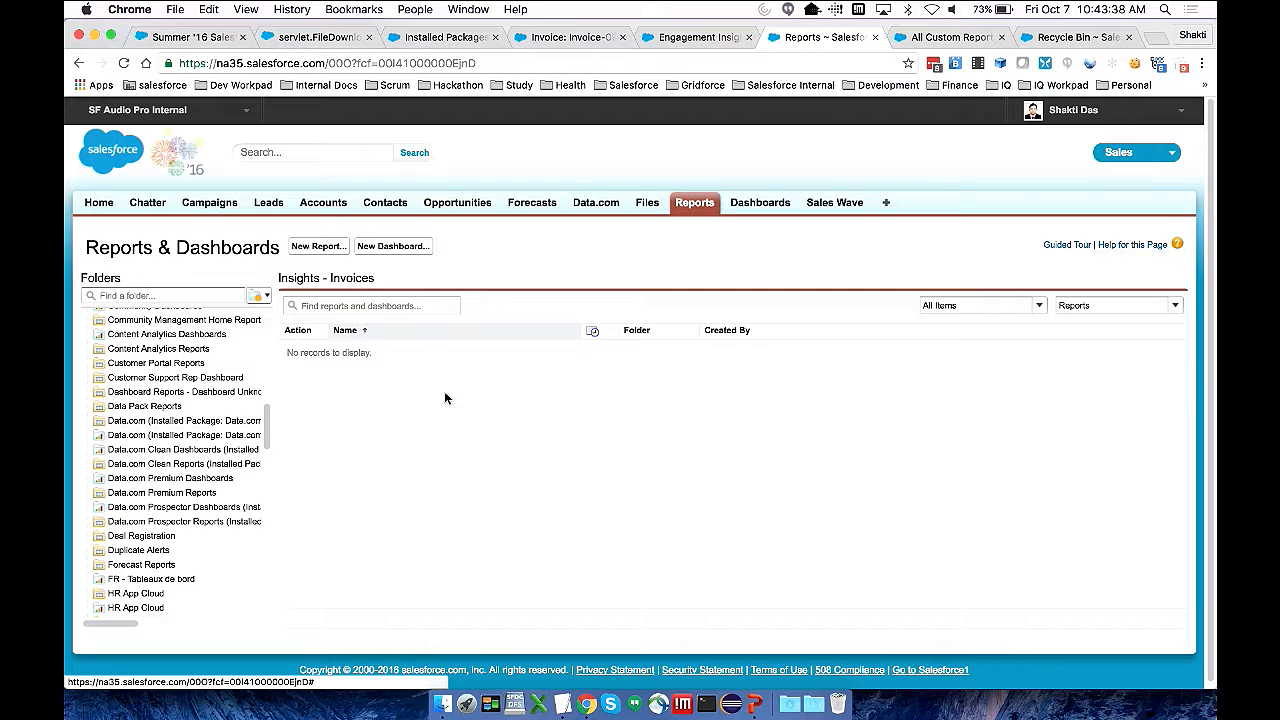
Search the report folders for "invoice" and check the management options of the Insights - Invoices folder
left_click(172, 294)
type("invoice")
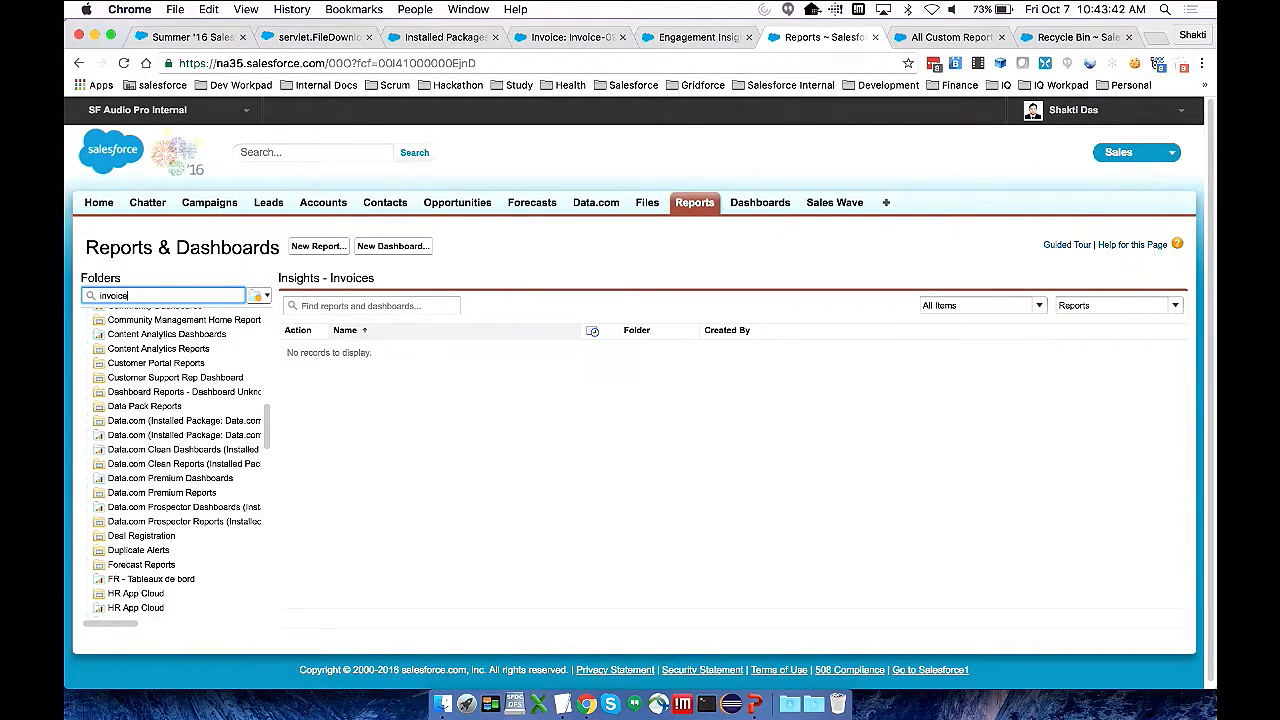
left_click(262, 318)
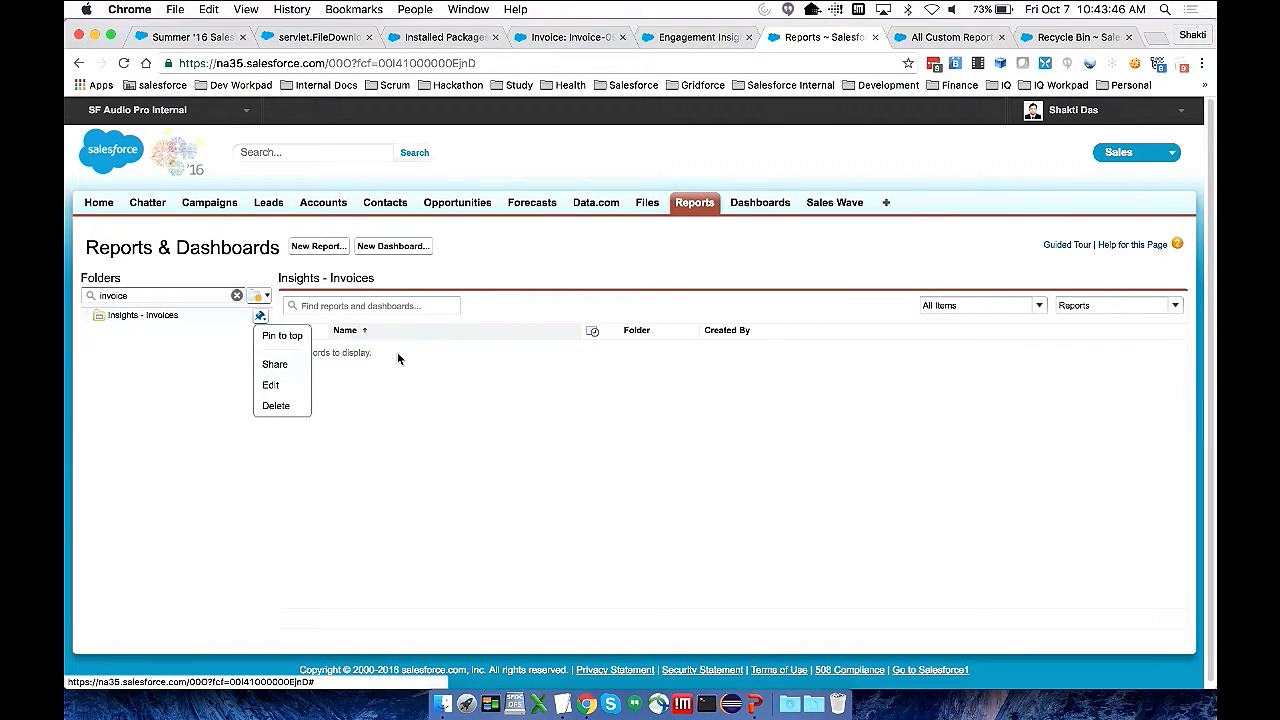
left_click(514, 263)
Return to the Engagement Insights settings and change the Custom 1 page's label to "Invoices"
left_click(690, 37)
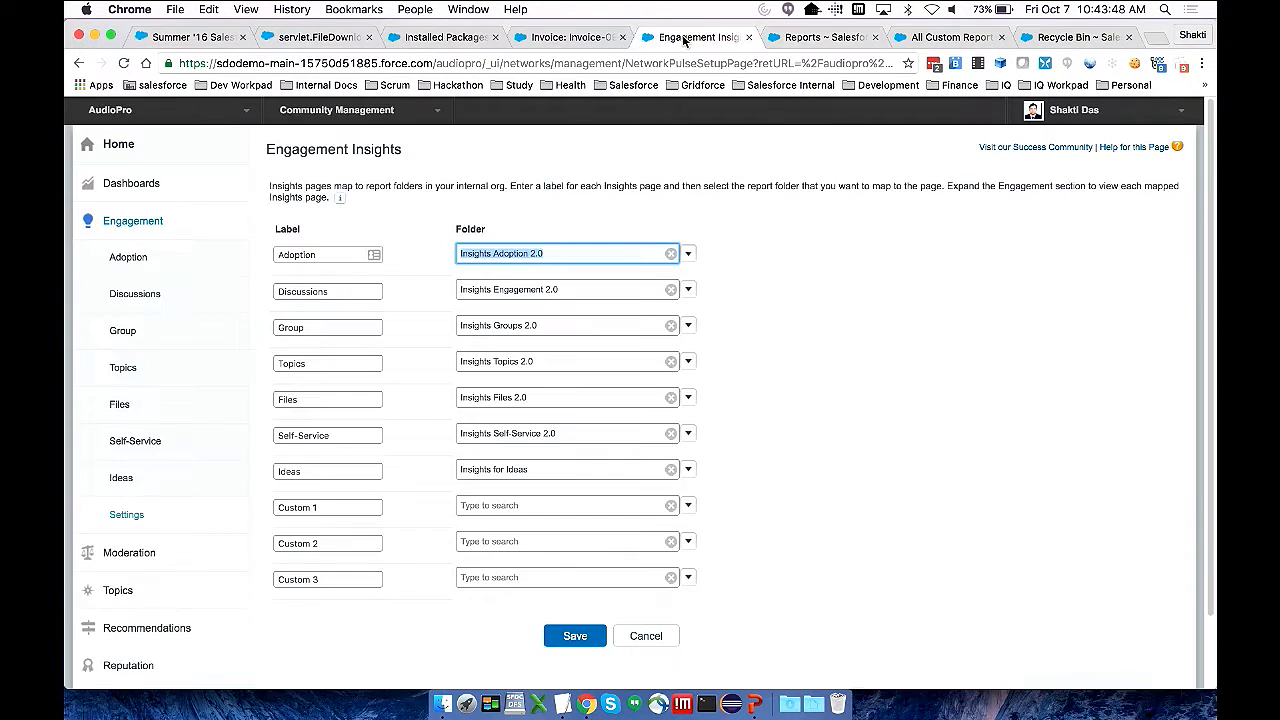
left_click(327, 509)
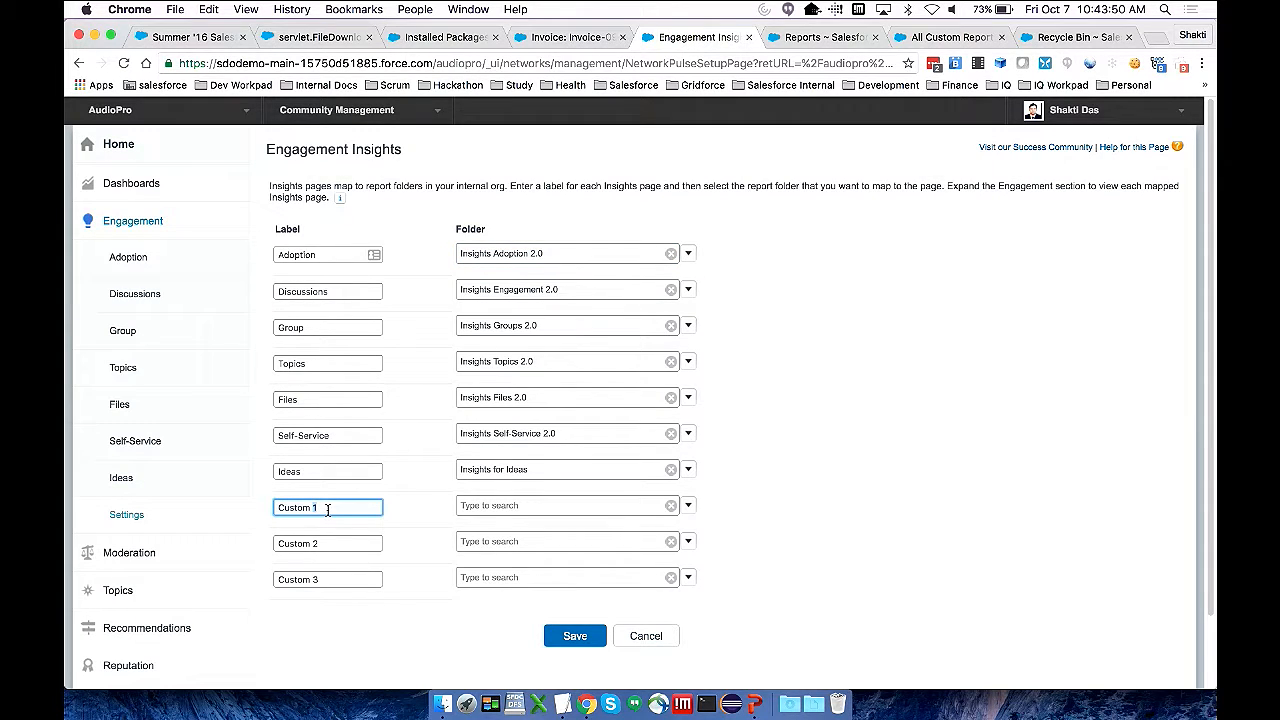
triple_click(327, 509)
type("Invoices")
left_click(328, 526)
Try to find the Insights - Invoices report folder for the Invoices page by searching for "Invoic" and "Insights -"
left_click(688, 506)
type("I")
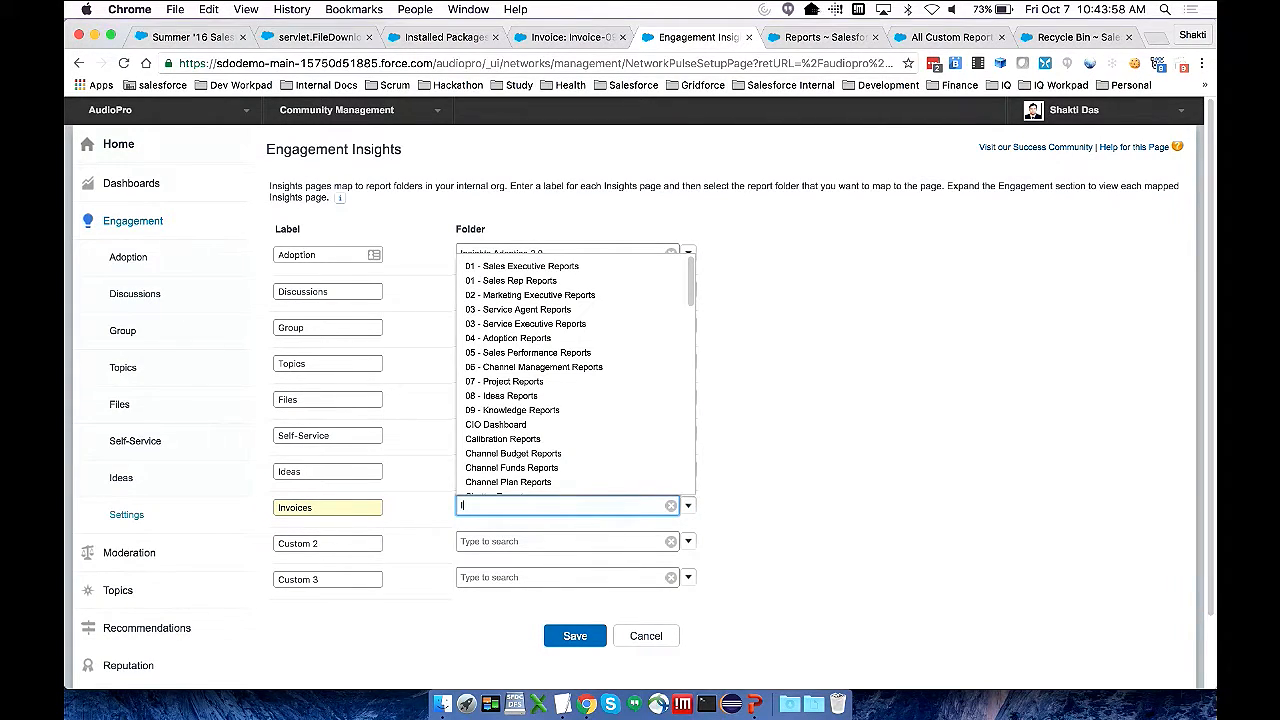
type("nvoic")
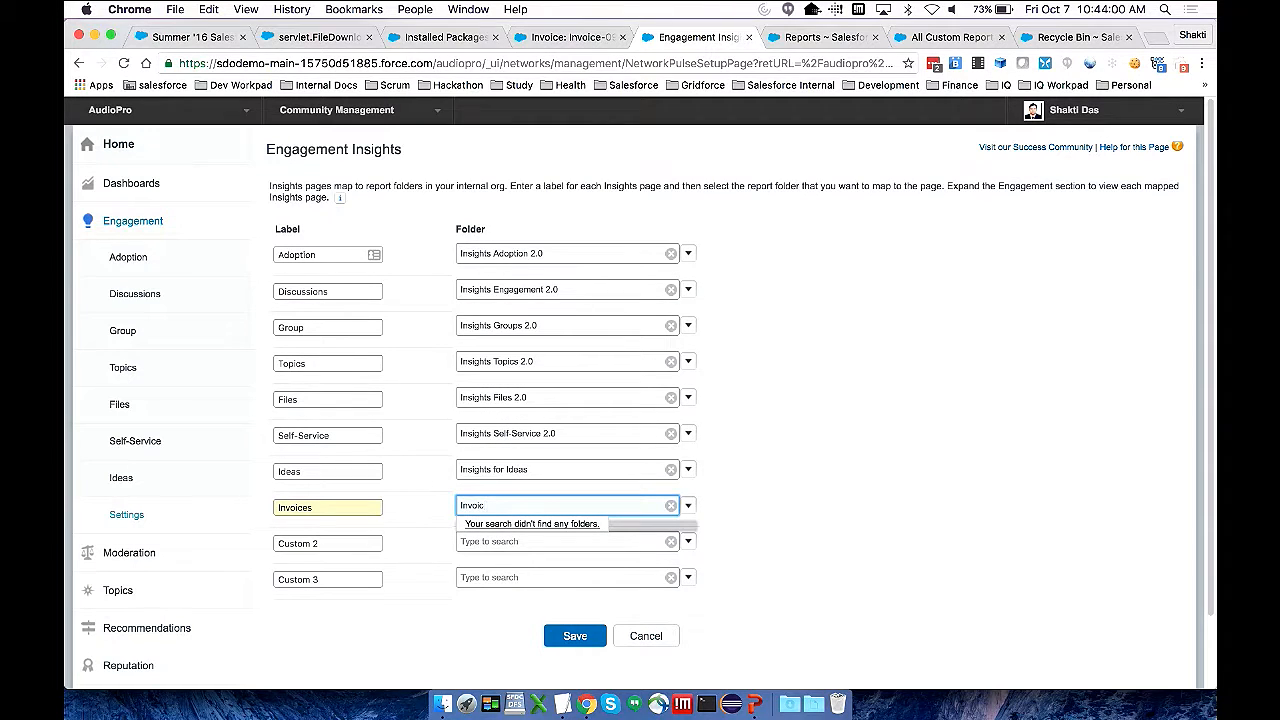
key("BackSpace")
key("BackSpace")
key("BackSpace")
key("BackSpace")
key("BackSpace")
type("n")
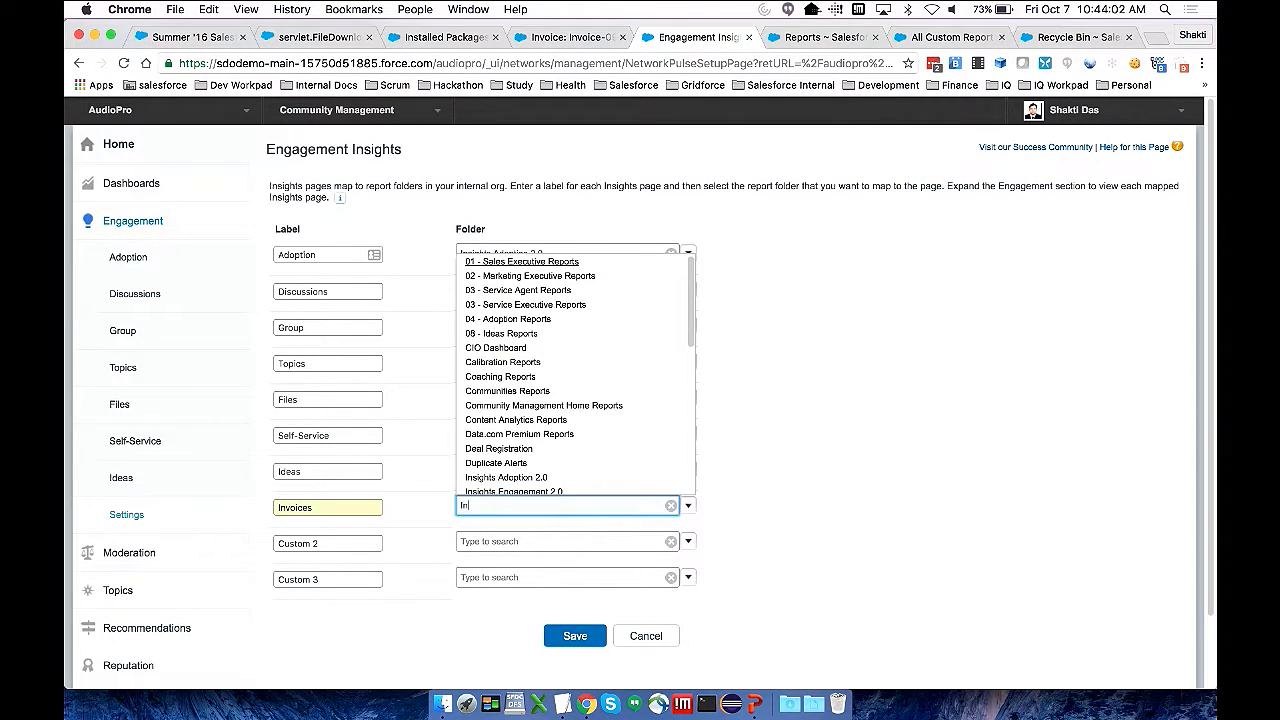
type("sights")
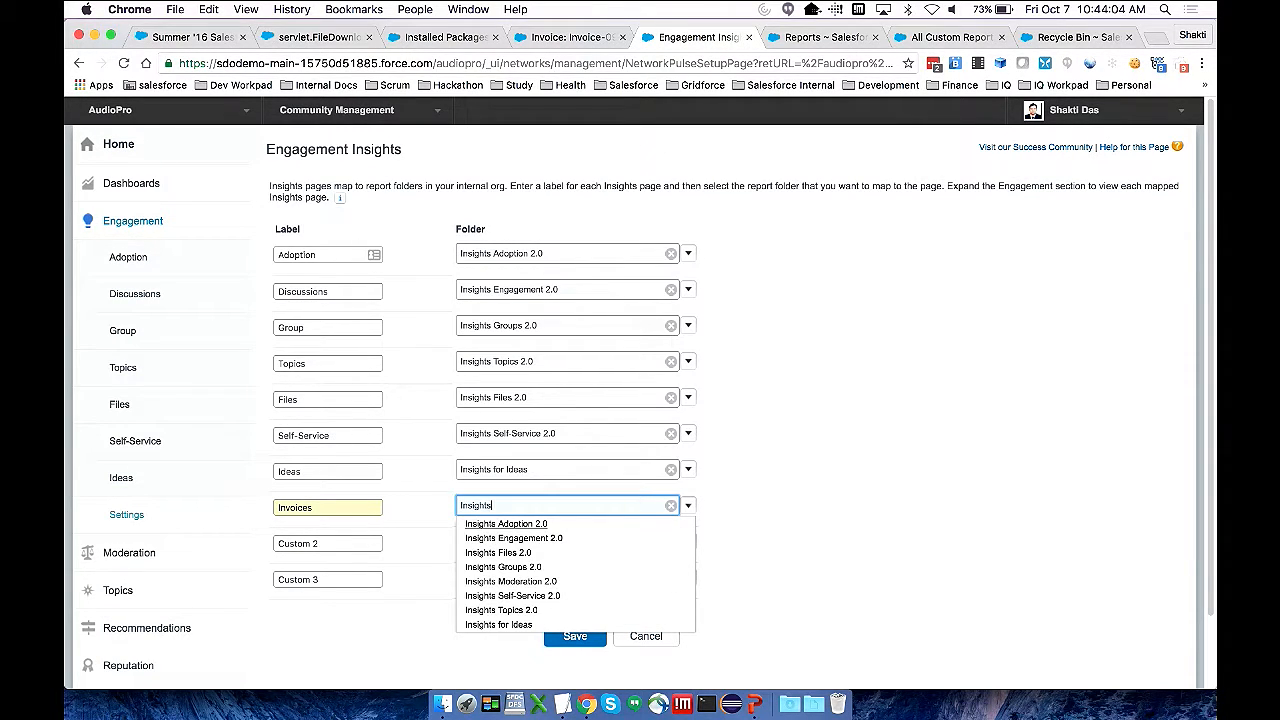
type(" -")
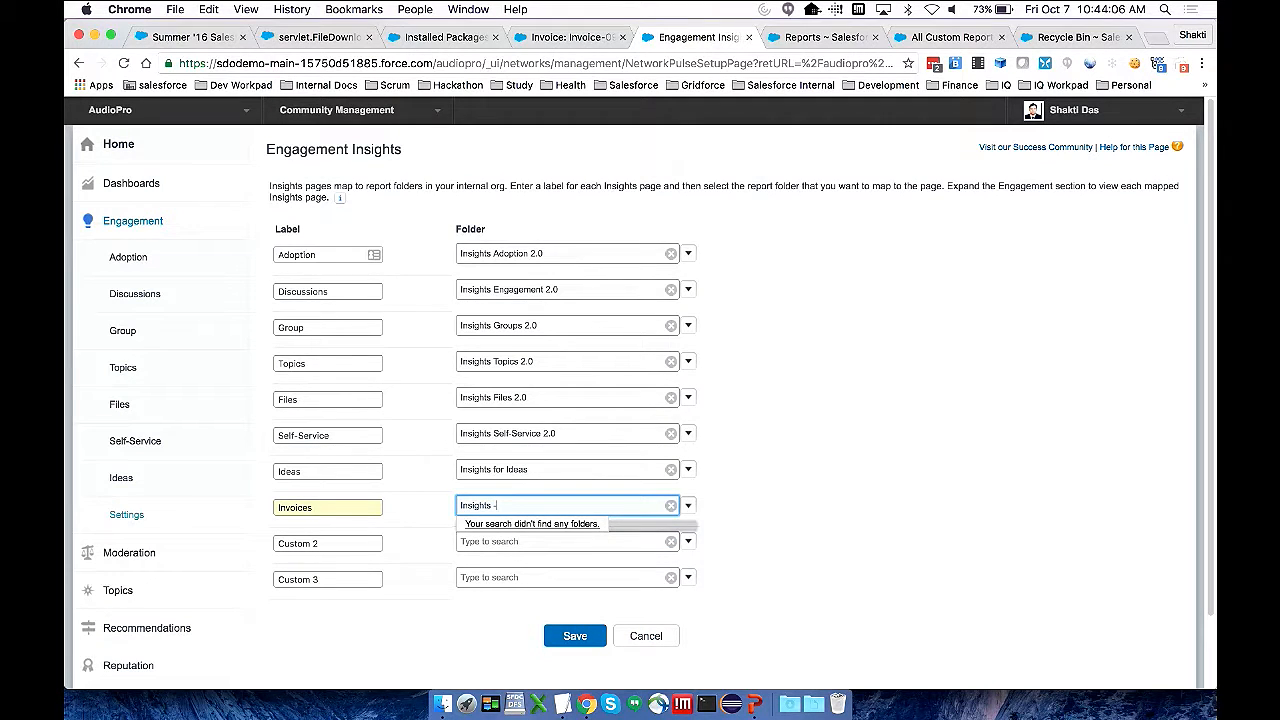
Reload the Engagement Insights settings and set the Custom 1 page's label to "Invoices" again
left_click(128, 514)
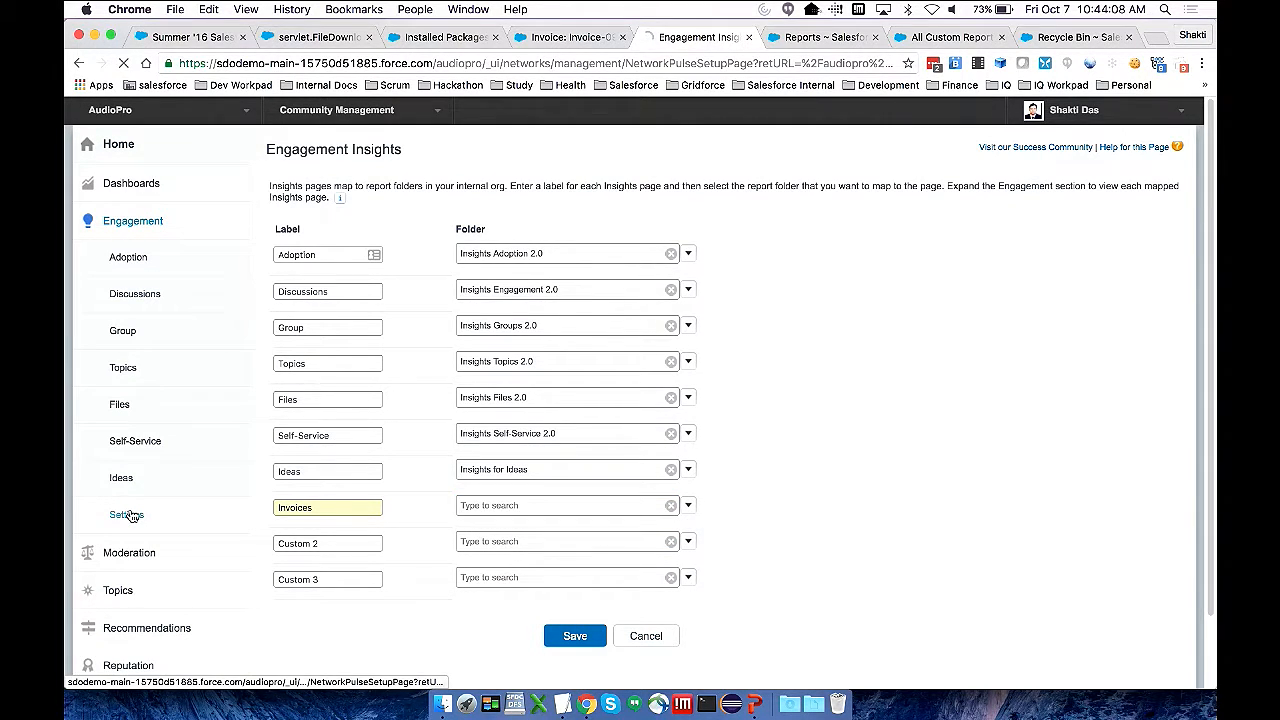
left_click(364, 507)
key("super+a")
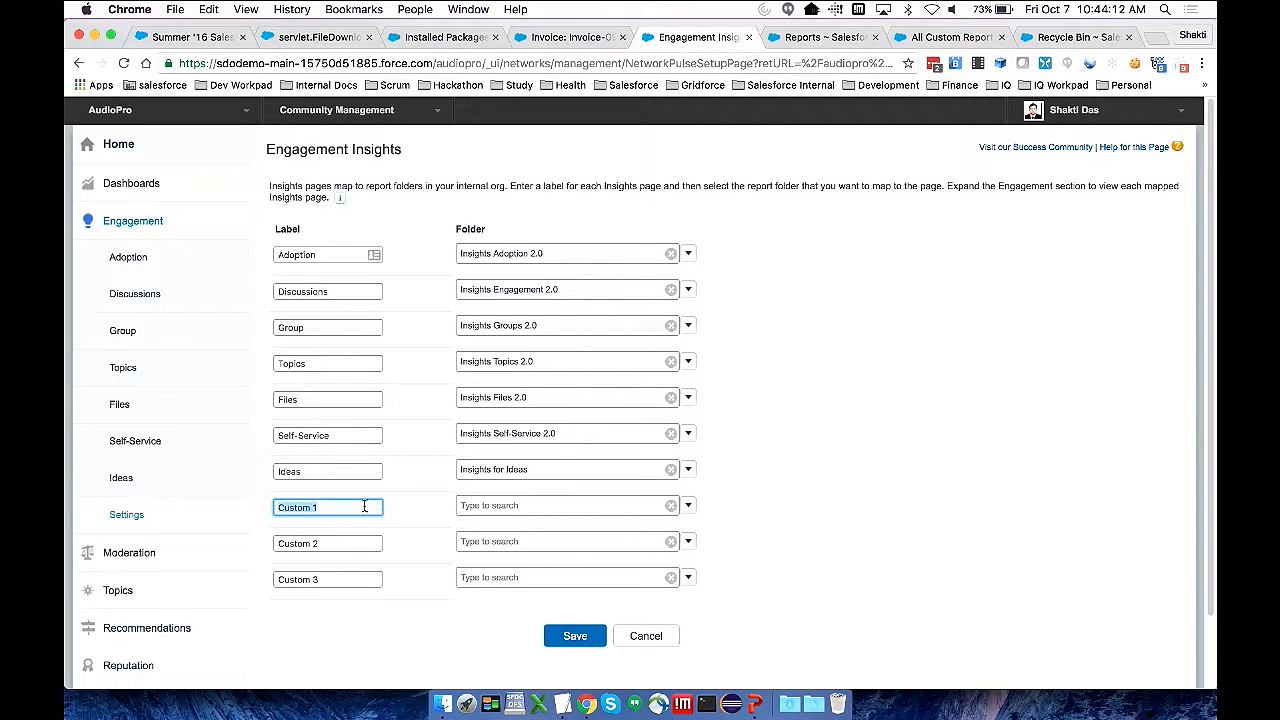
type("Invoices")
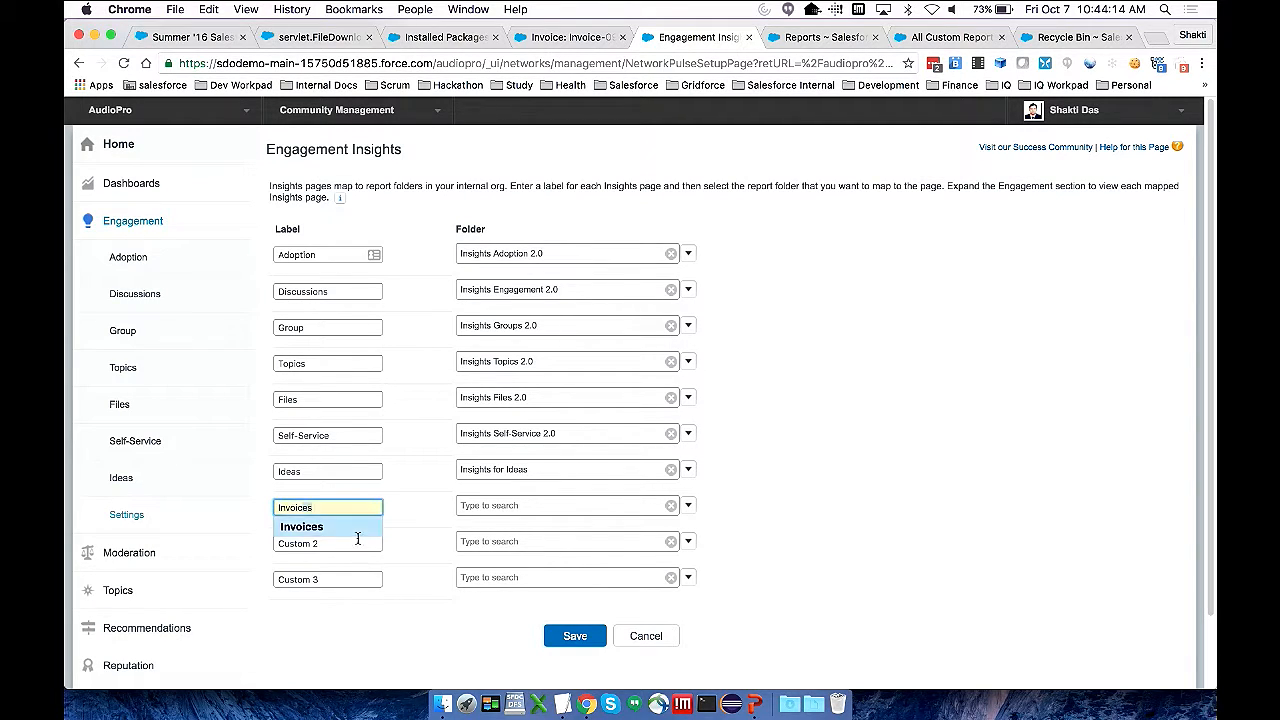
left_click(356, 529)
Map the Invoices page to the Insights - Invoices folder, save the settings and open the new Invoices page
left_click(564, 508)
type("I")
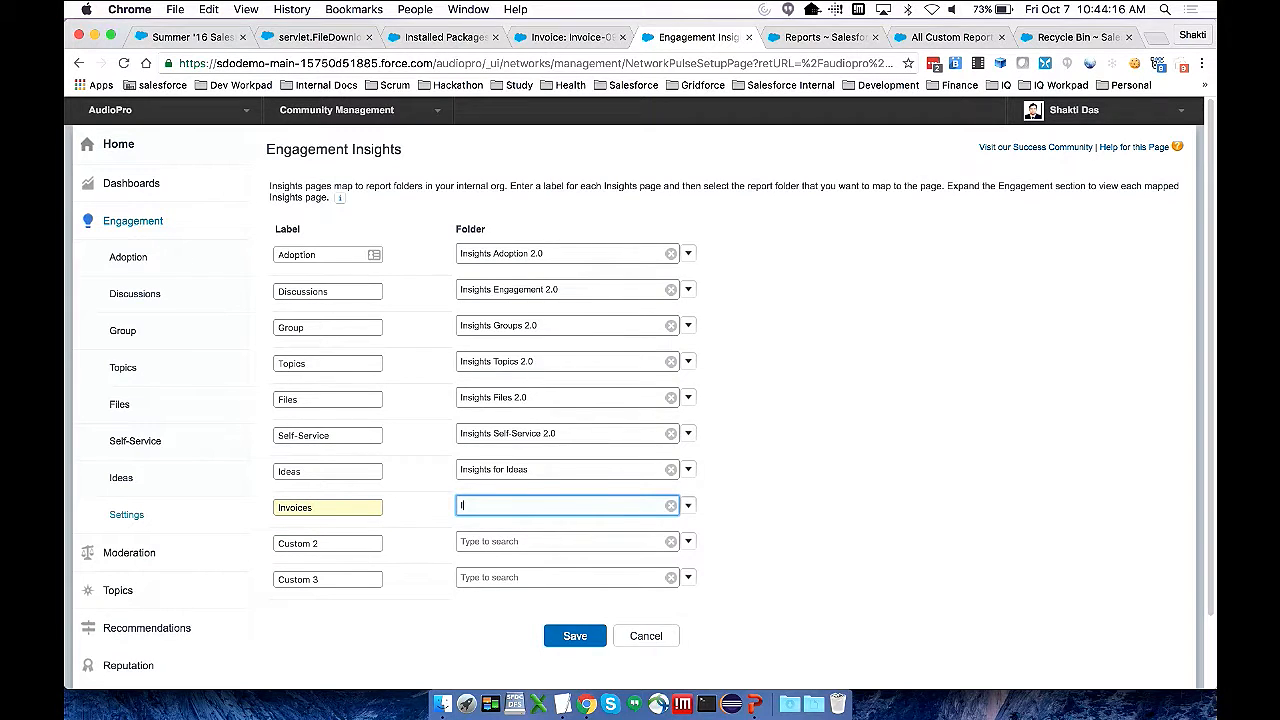
type("nsig")
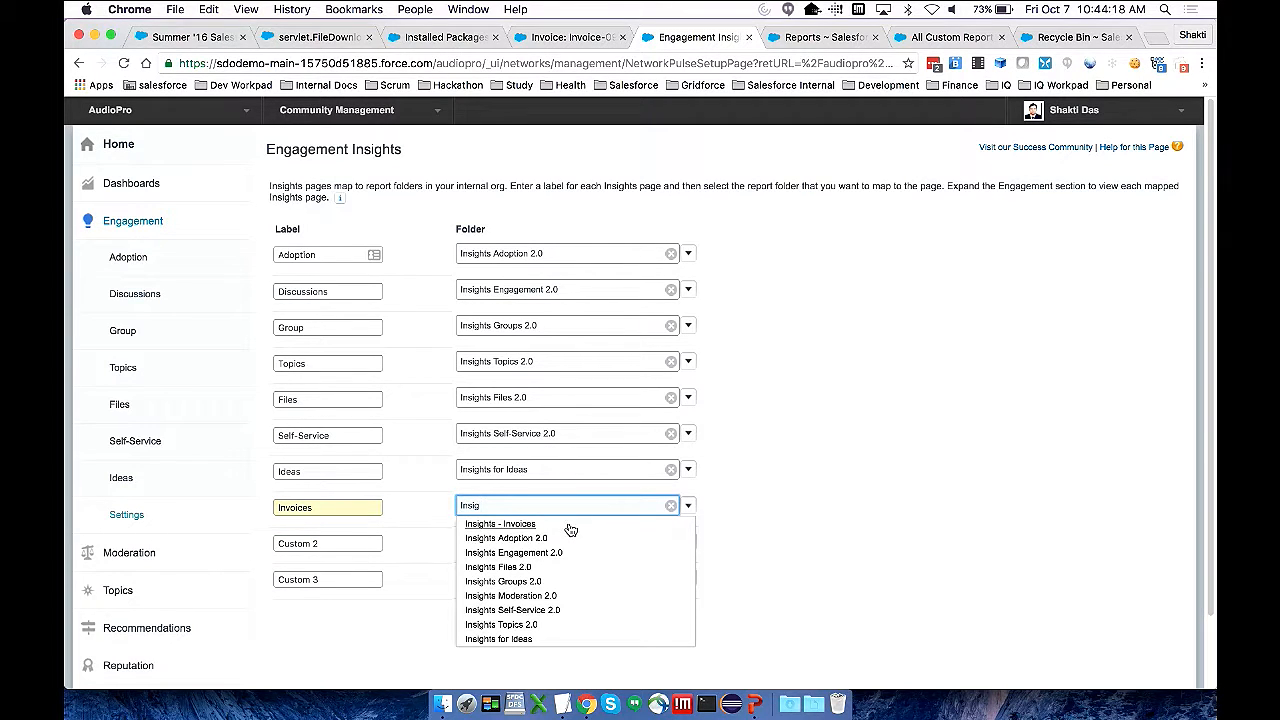
left_click(516, 529)
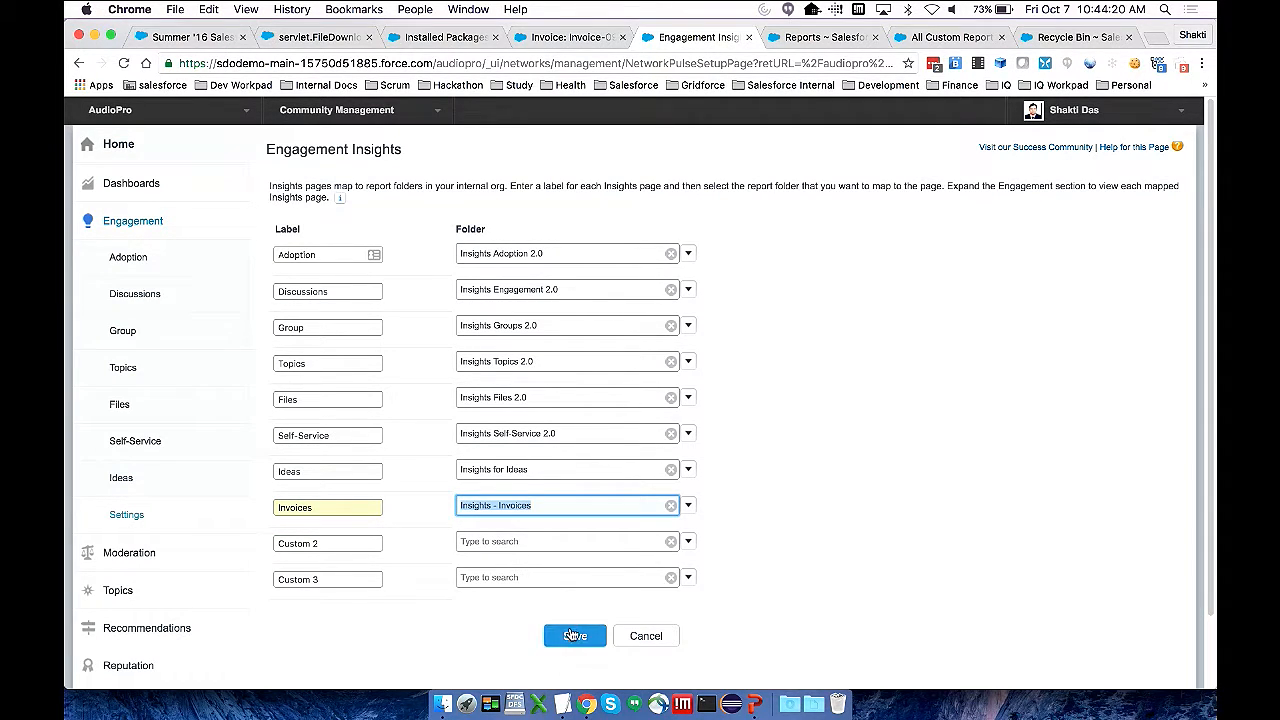
left_click(572, 636)
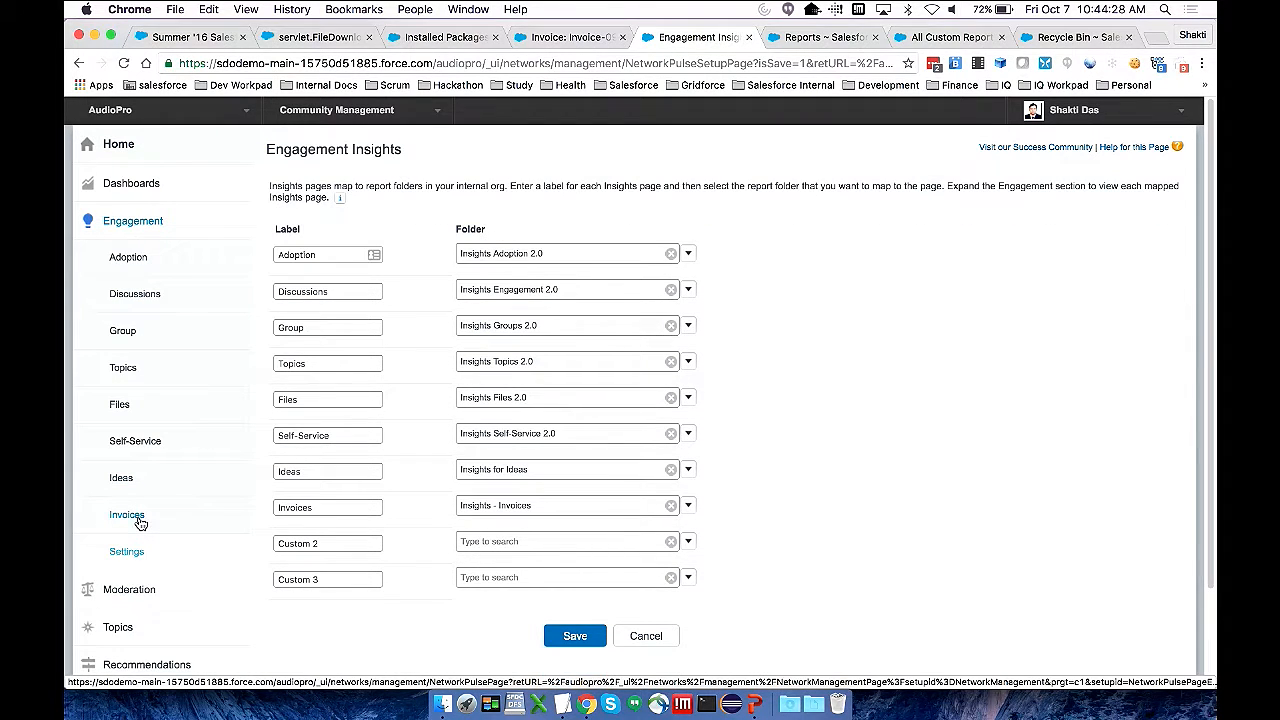
left_click(127, 515)
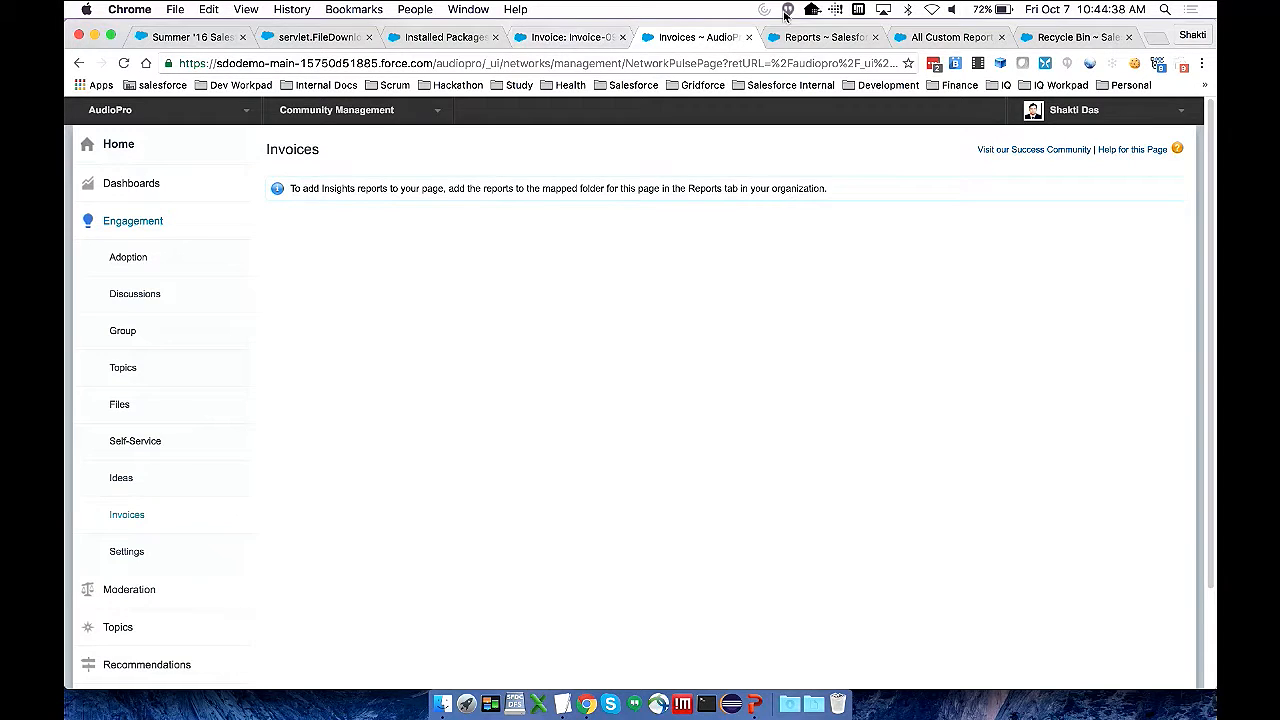
Switch to the internal org's setup and find the full list of custom report types
left_click(795, 37)
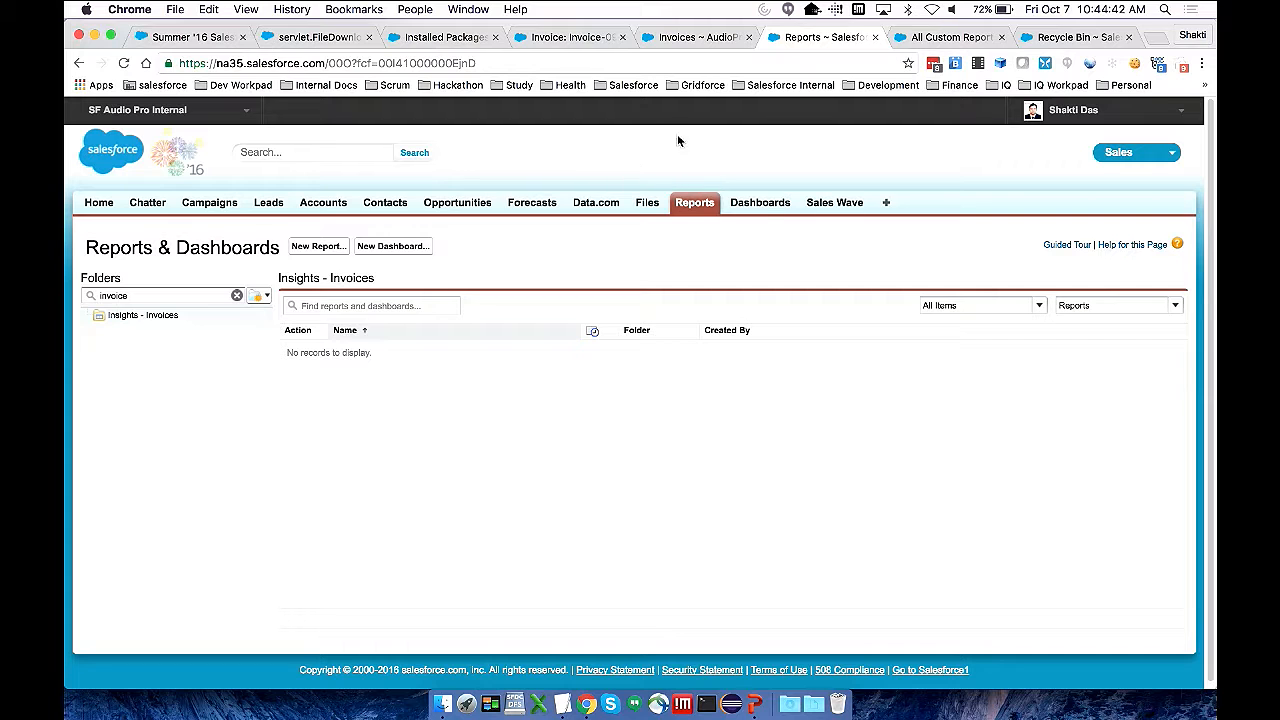
left_click(945, 37)
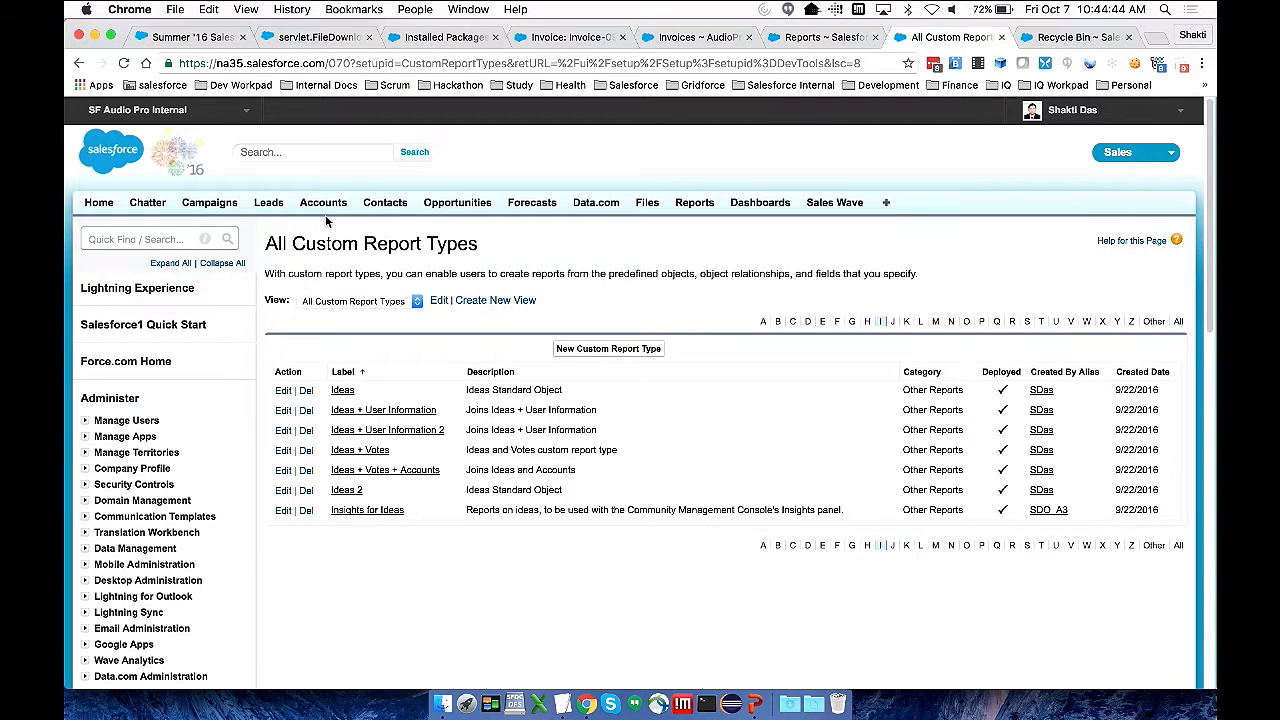
left_click(168, 240)
type("report")
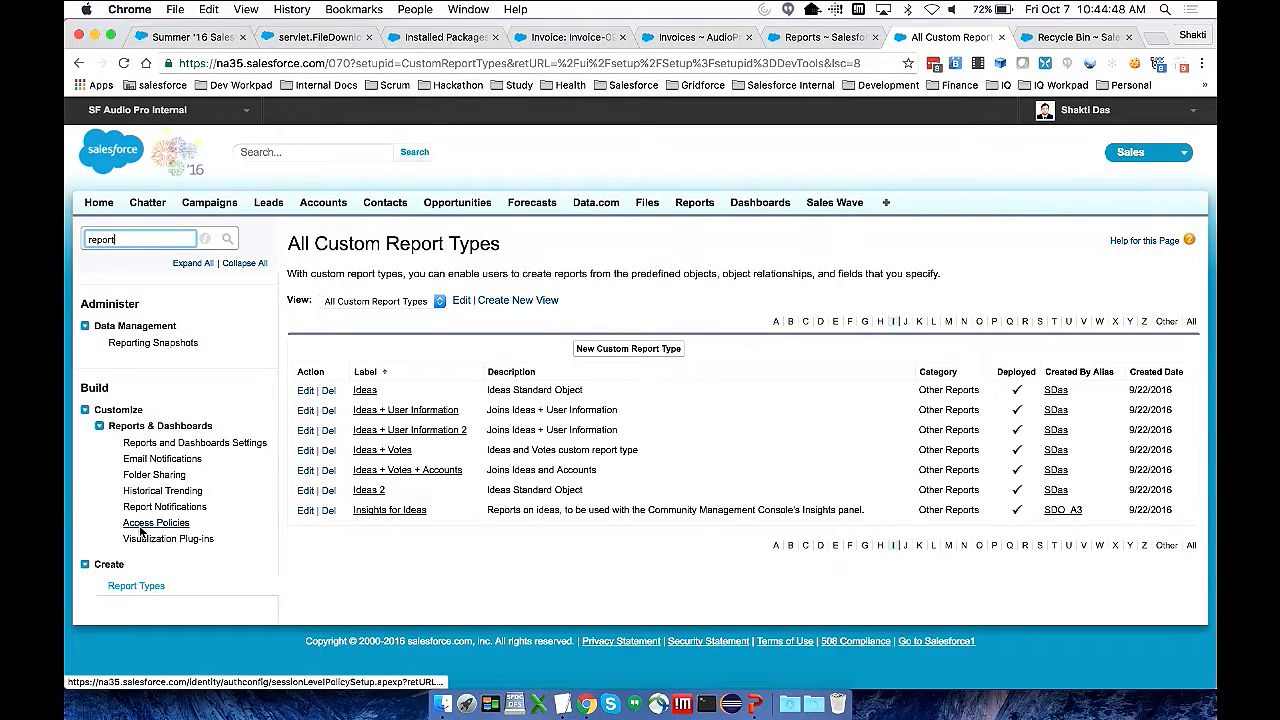
left_click(136, 586)
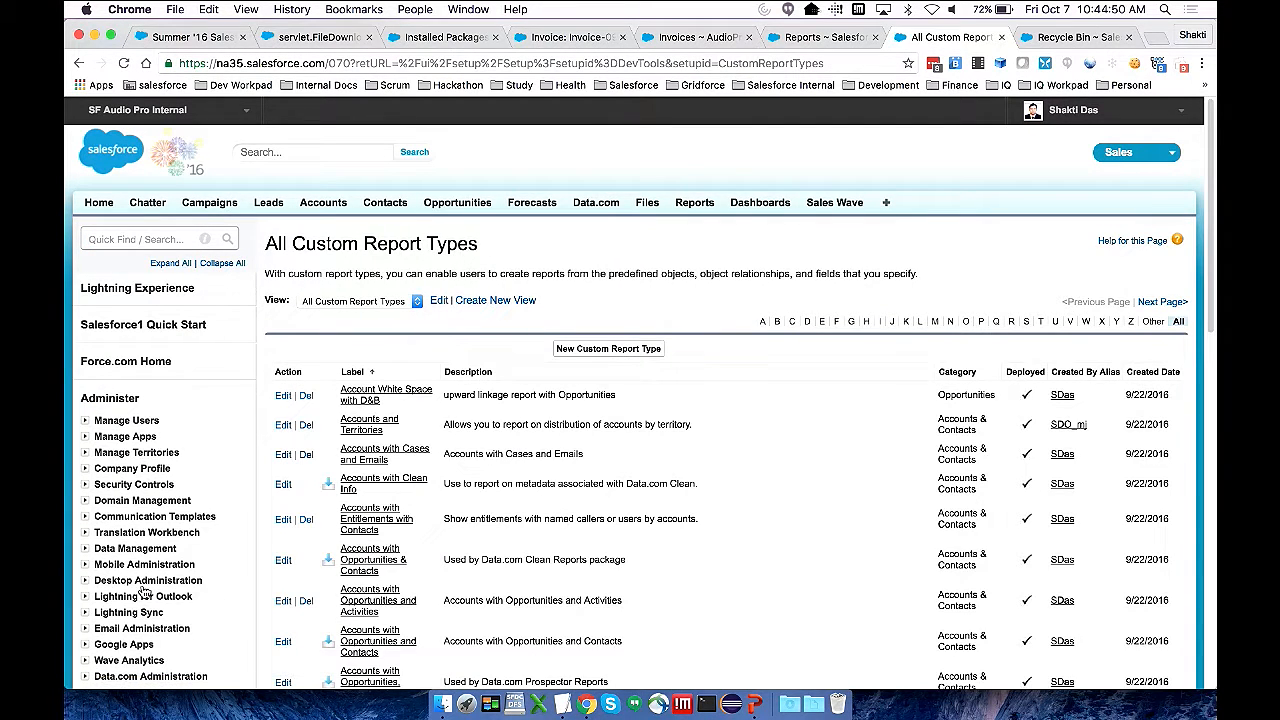
Start a new custom report type with Invoices as its primary object
left_click(565, 352)
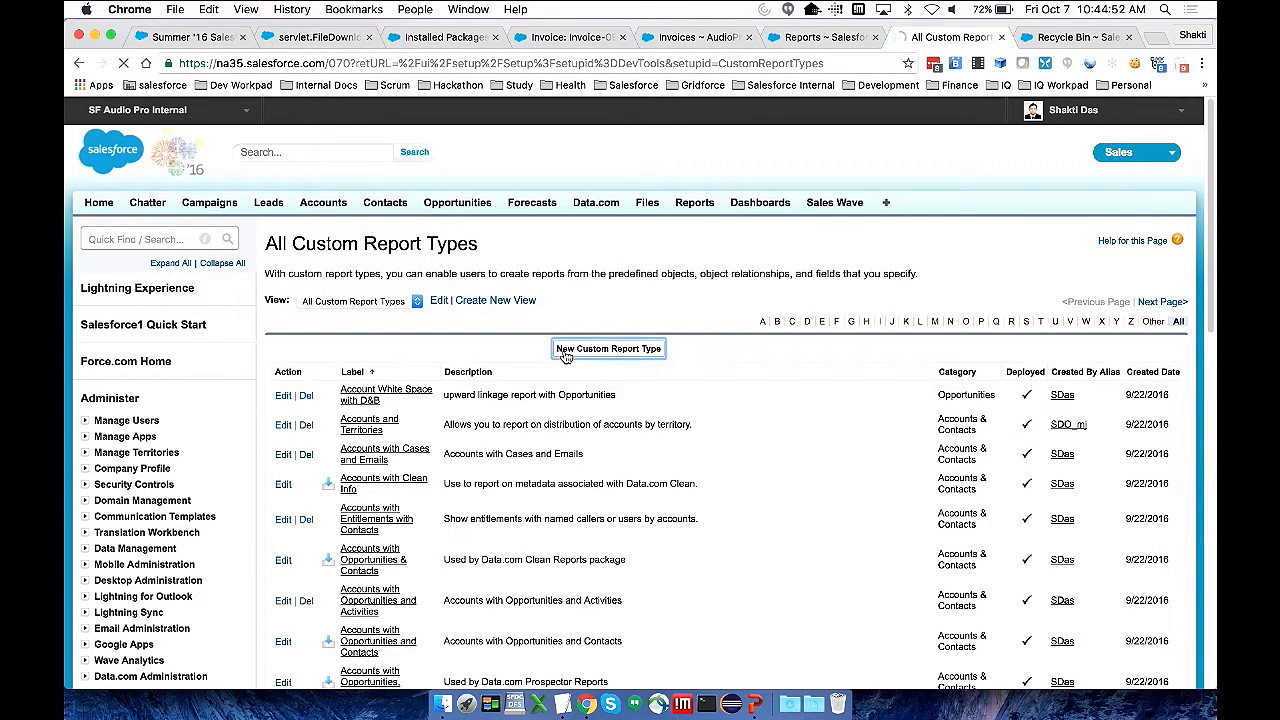
left_click(497, 421)
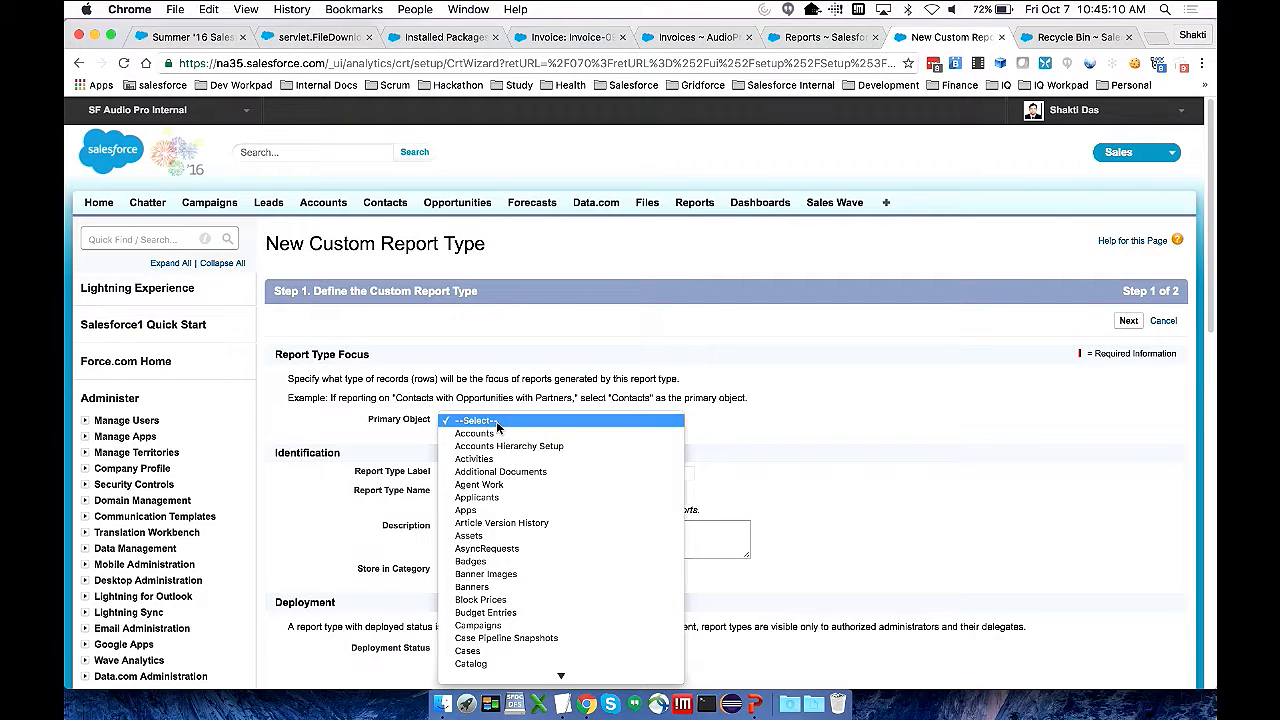
scroll(497, 427, "down", 10)
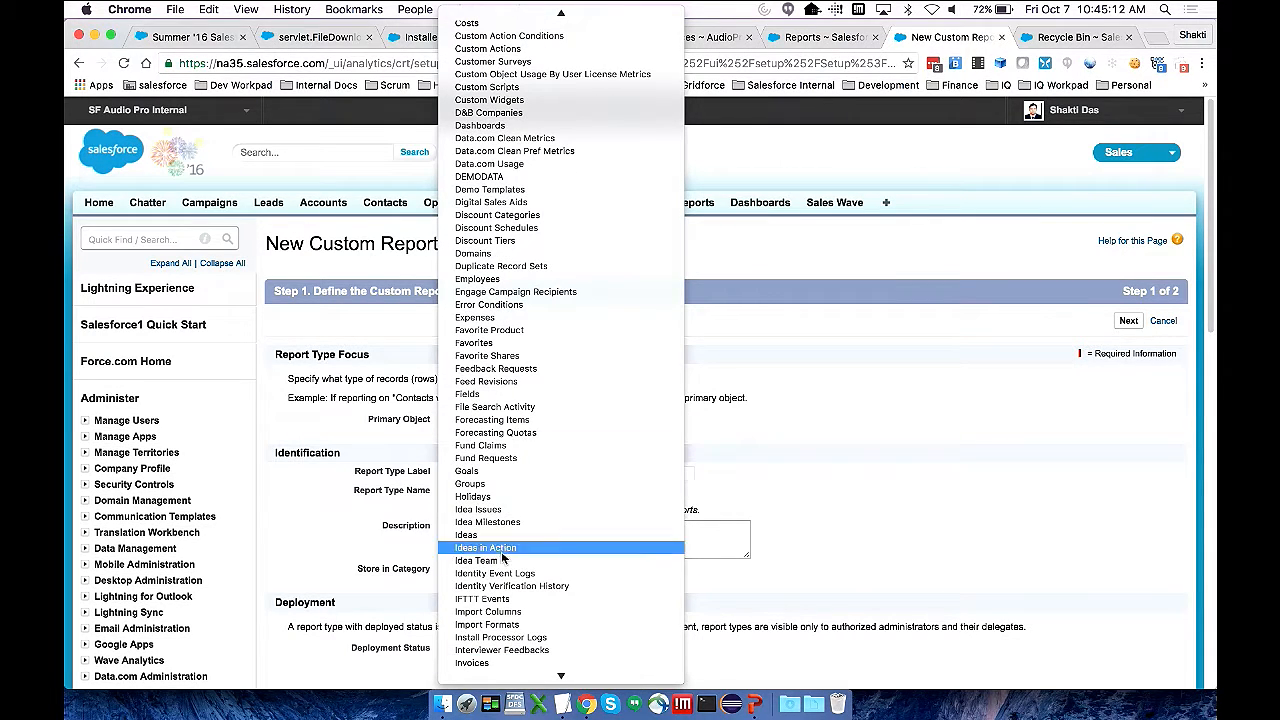
left_click(490, 662)
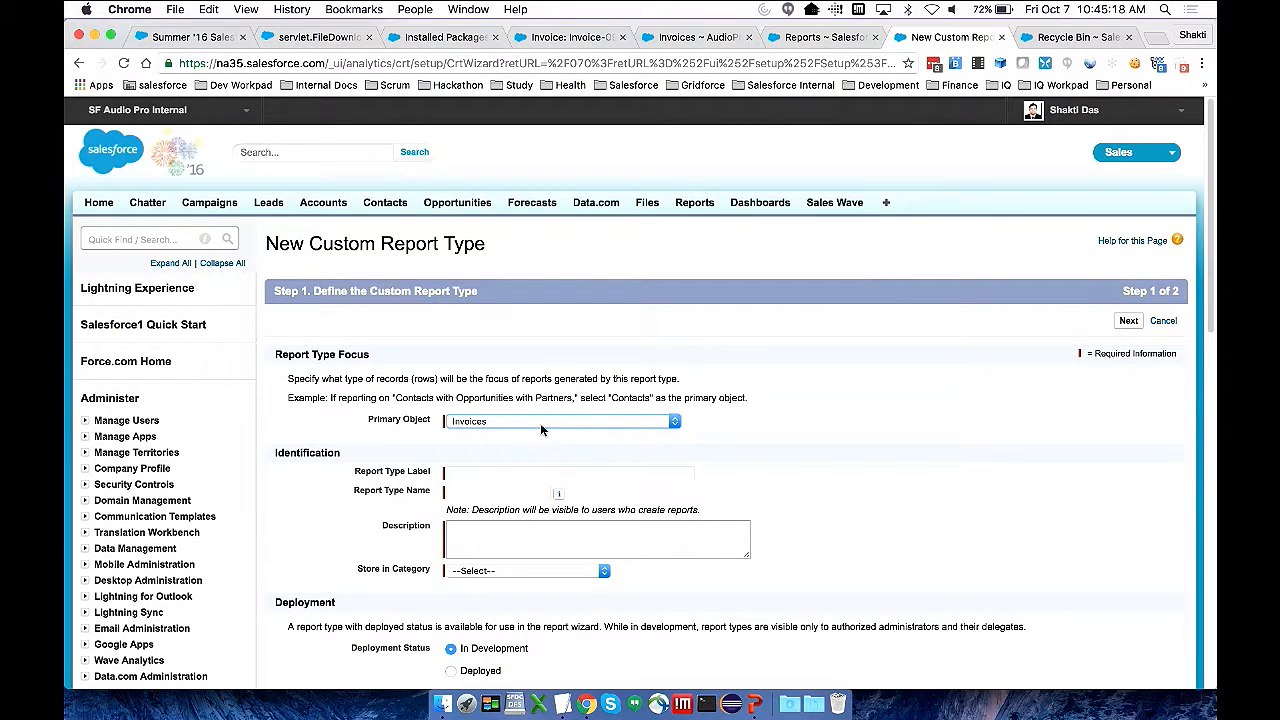
Label the new report type "Invoices"
left_click(480, 476)
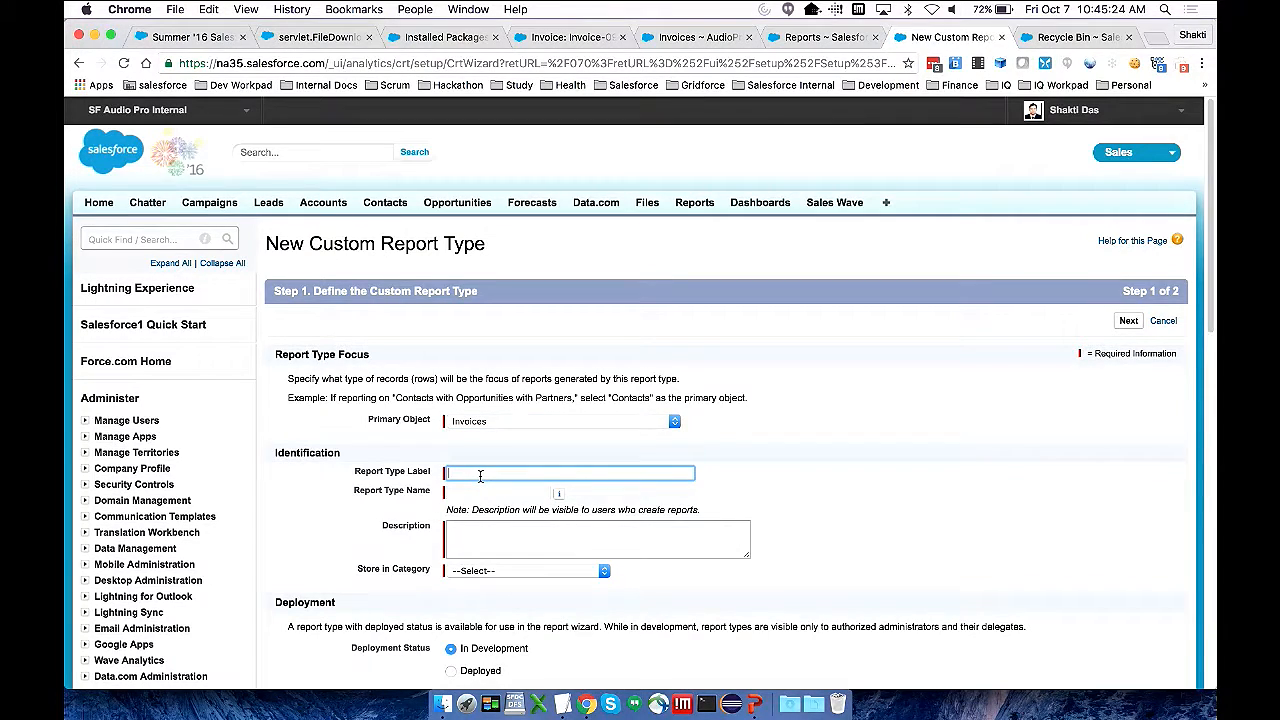
type("My In")
key("super+a")
type("Invoices")
key("Tab")
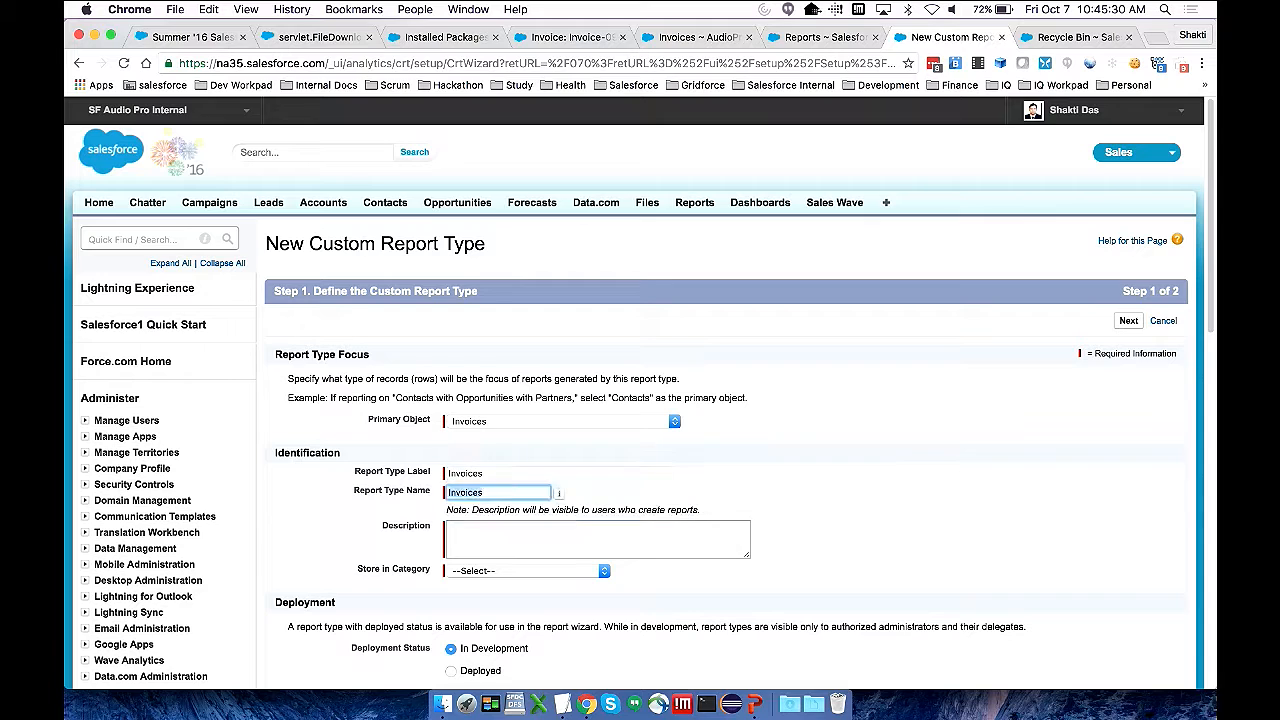
Change the report type's name to "MyInvoices" and enter "Invoices" as its description
key("Left")
type("My")
key("Tab")
key("Tab")
type("Invoices")
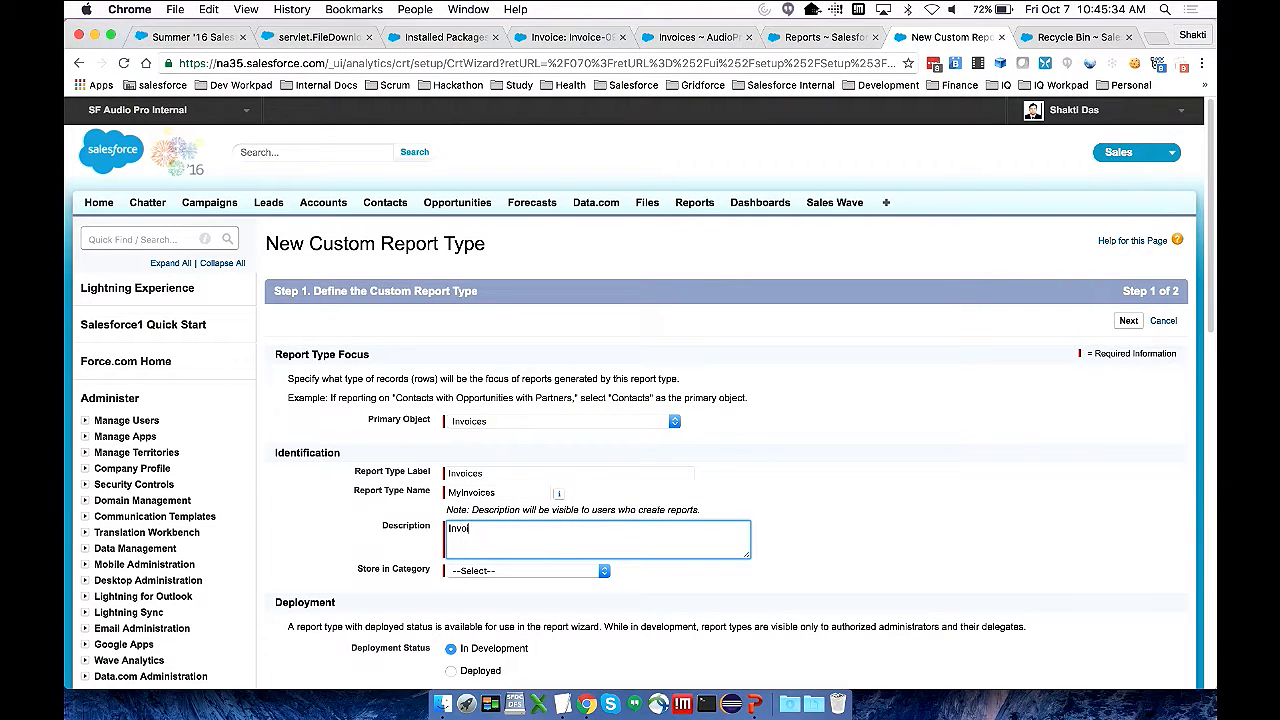
Store the report type in the Other Reports category, set it to Deployed and continue to defining the records set
left_click(479, 569)
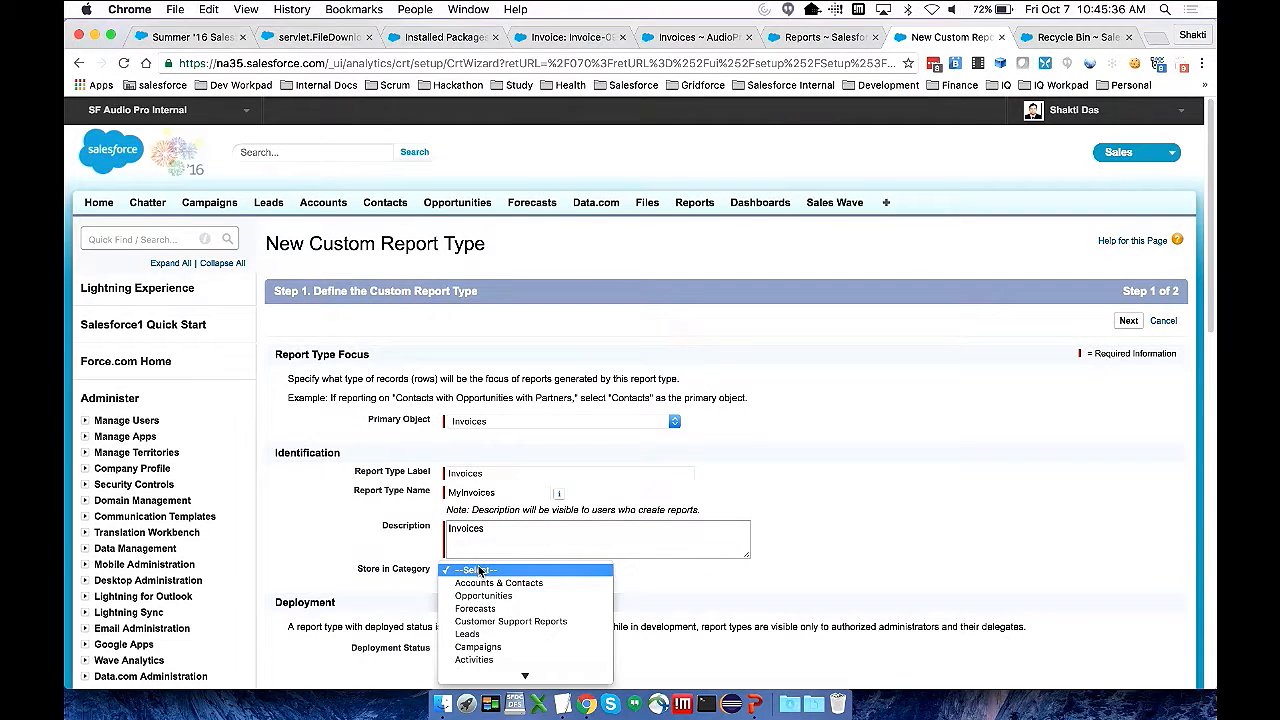
type("ot")
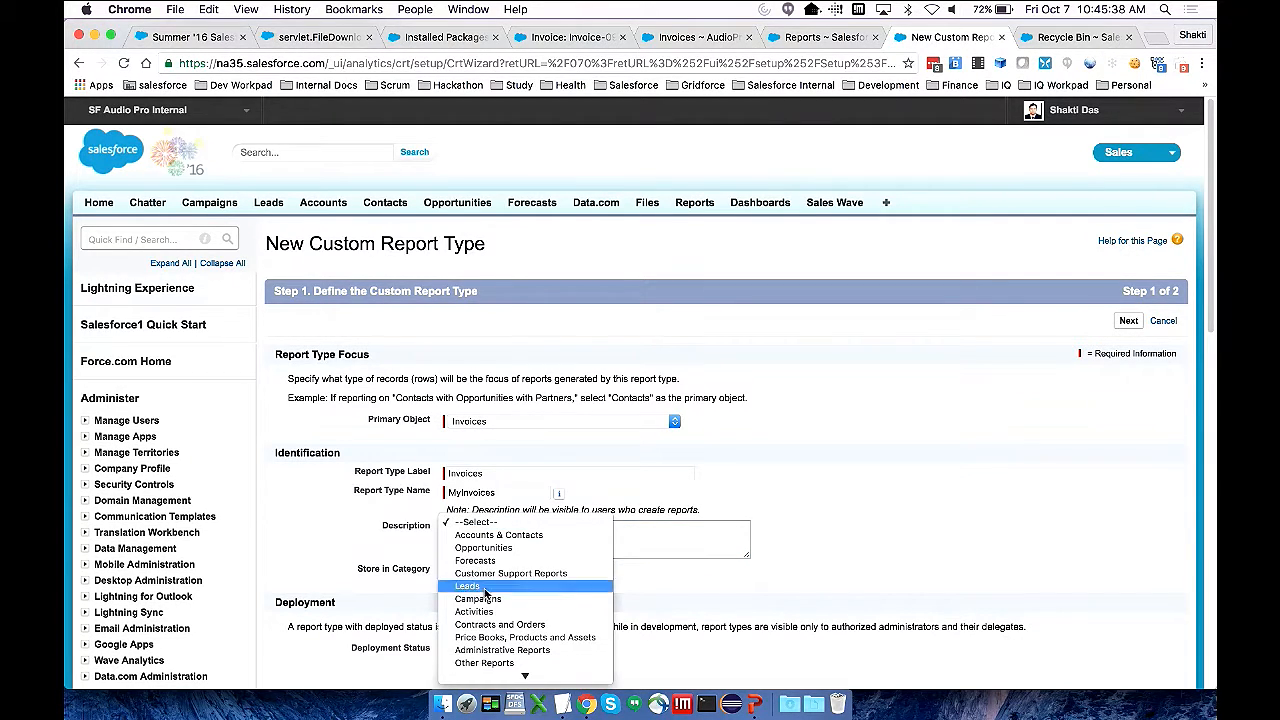
mouse_move(499, 675)
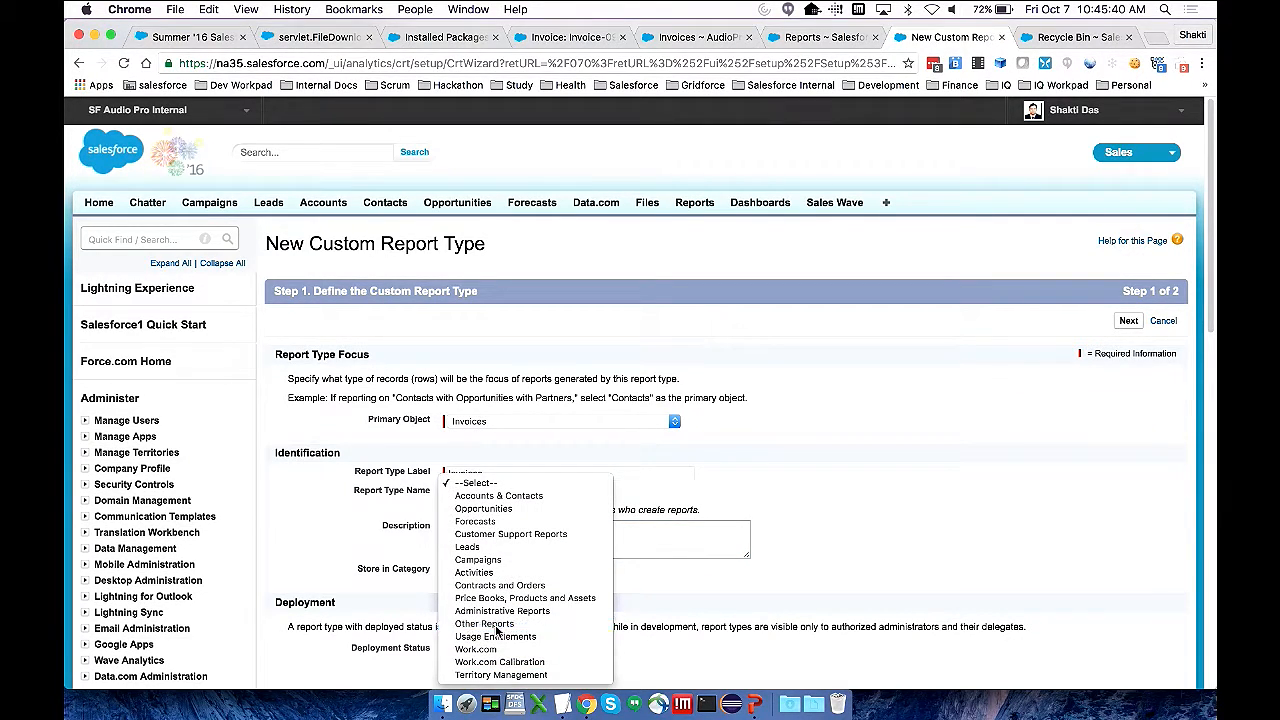
left_click(499, 624)
scroll(519, 620, "down", 3)
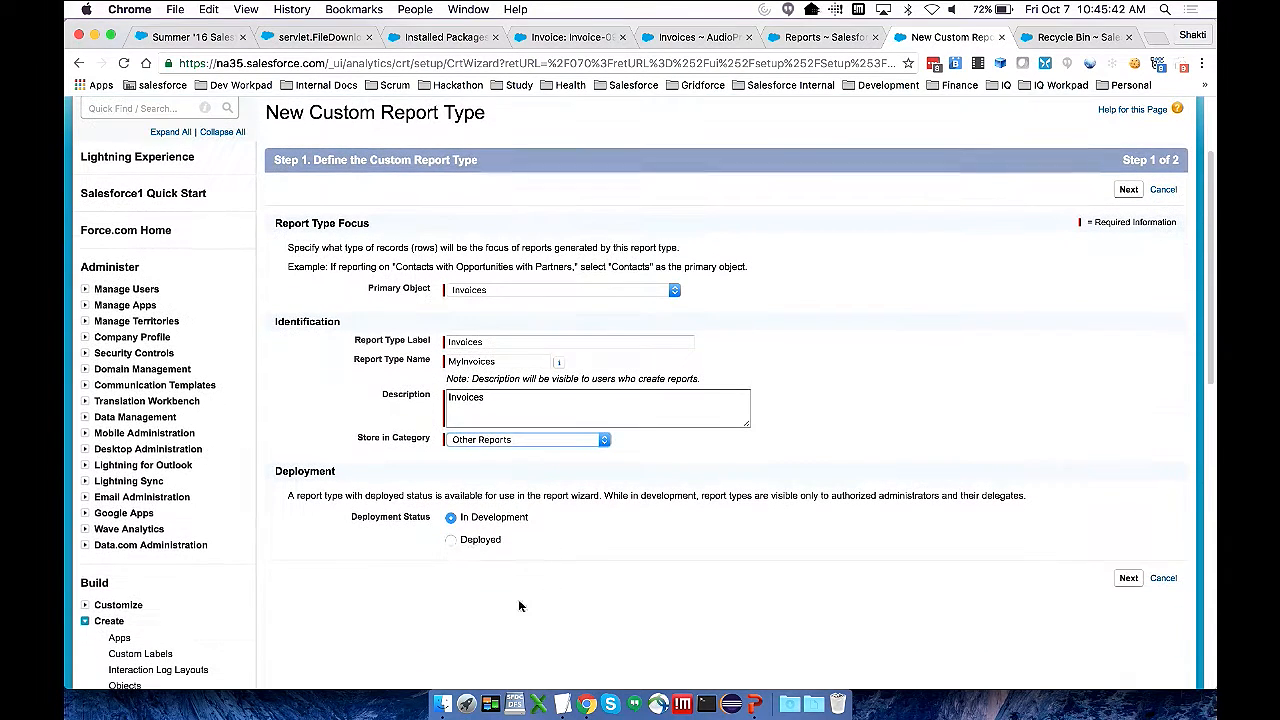
left_click(450, 541)
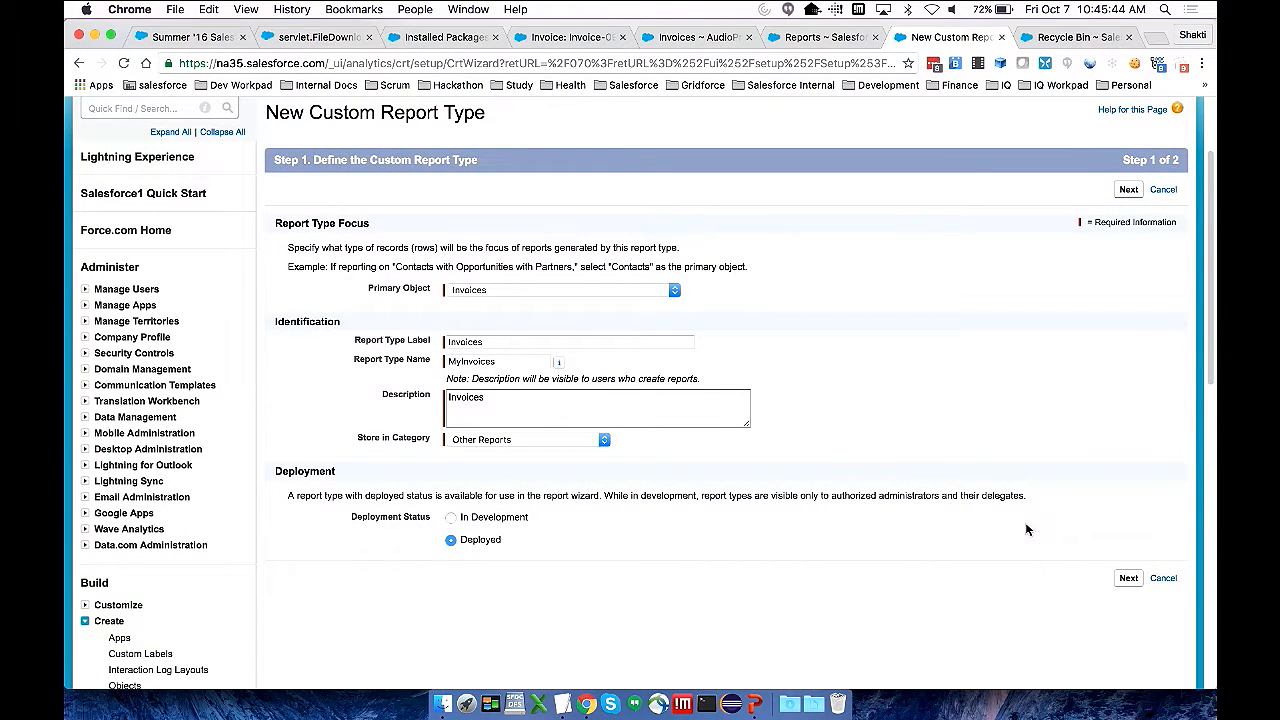
left_click(1128, 579)
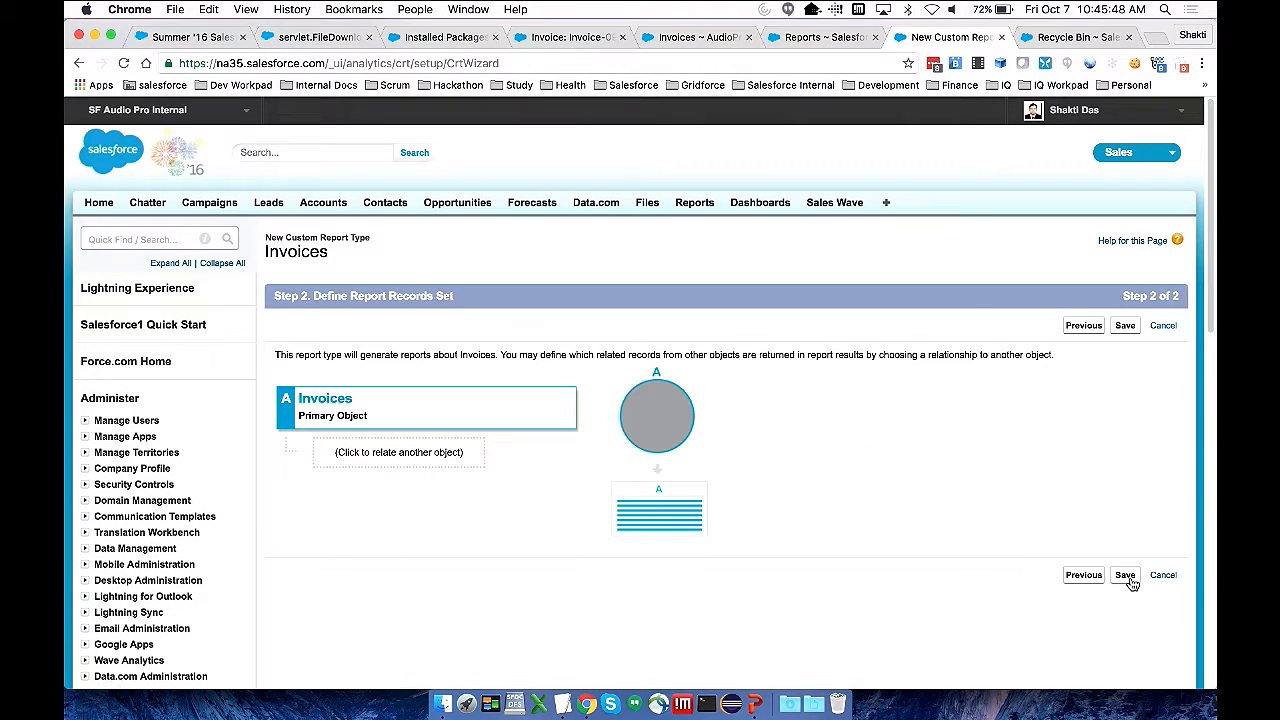
left_click(422, 457)
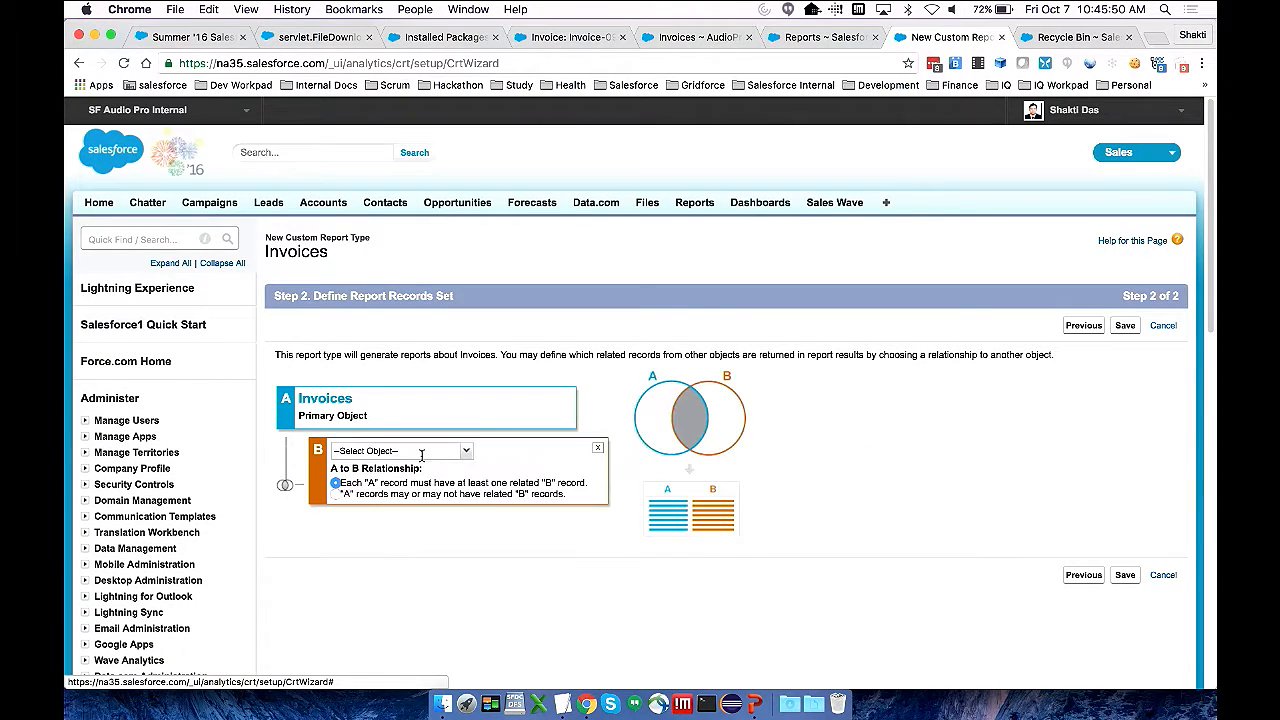
left_click(465, 452)
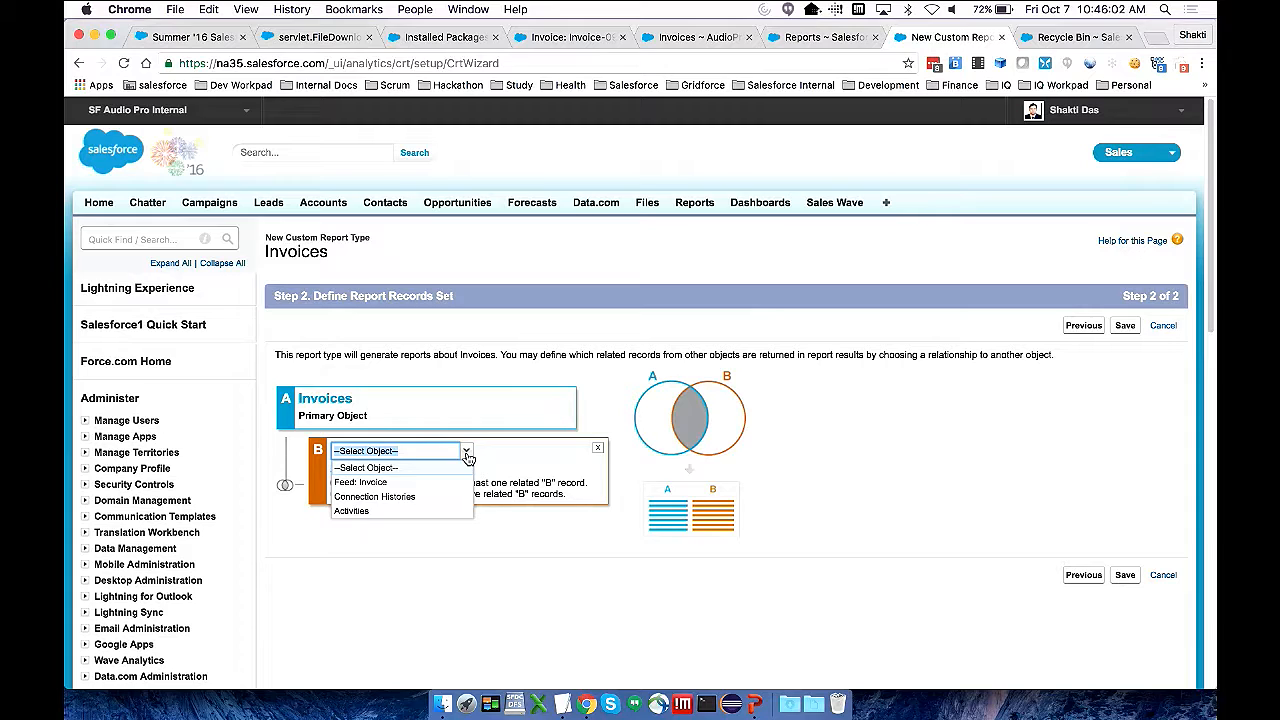
left_click(616, 414)
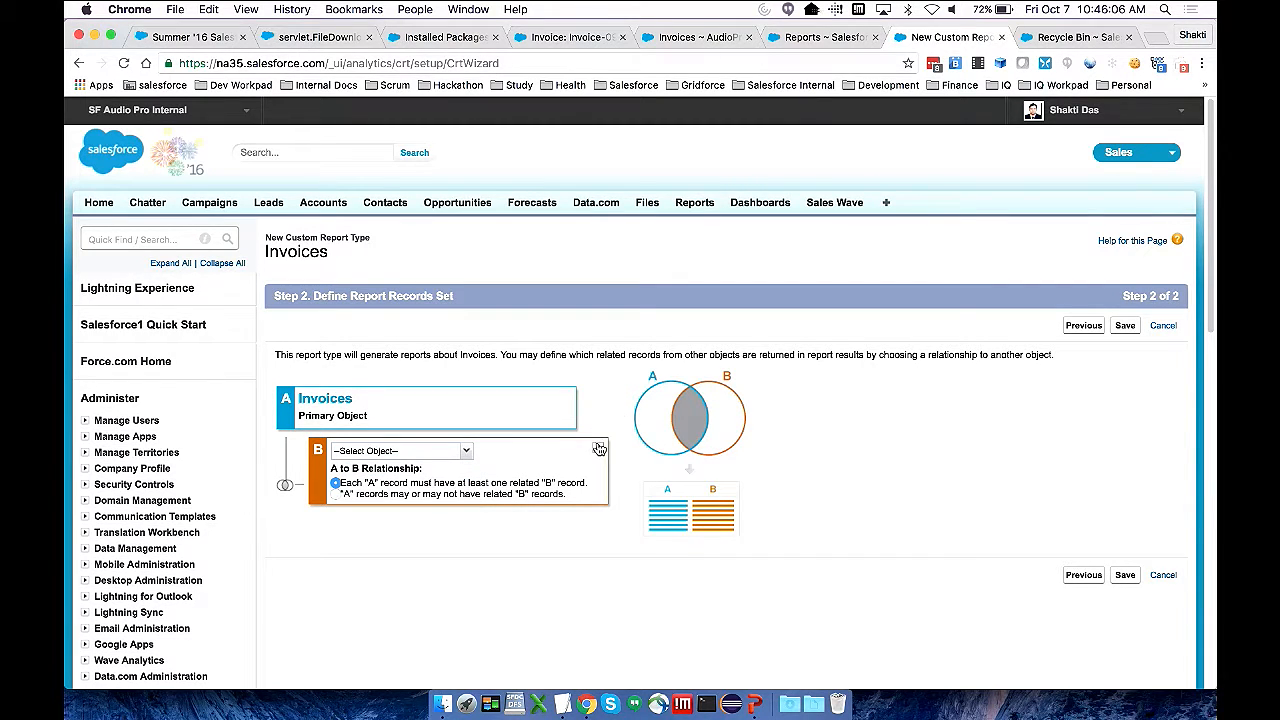
left_click(598, 448)
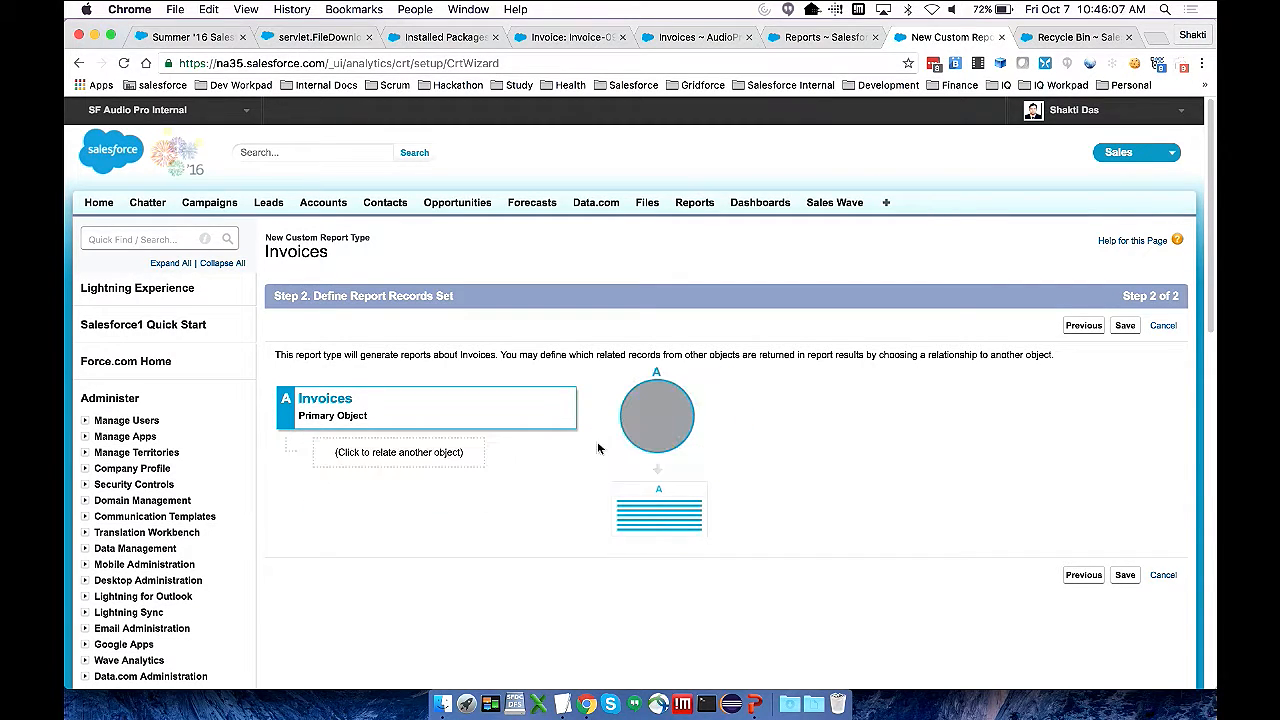
Save the custom report type with Invoices as its only object
left_click(1125, 576)
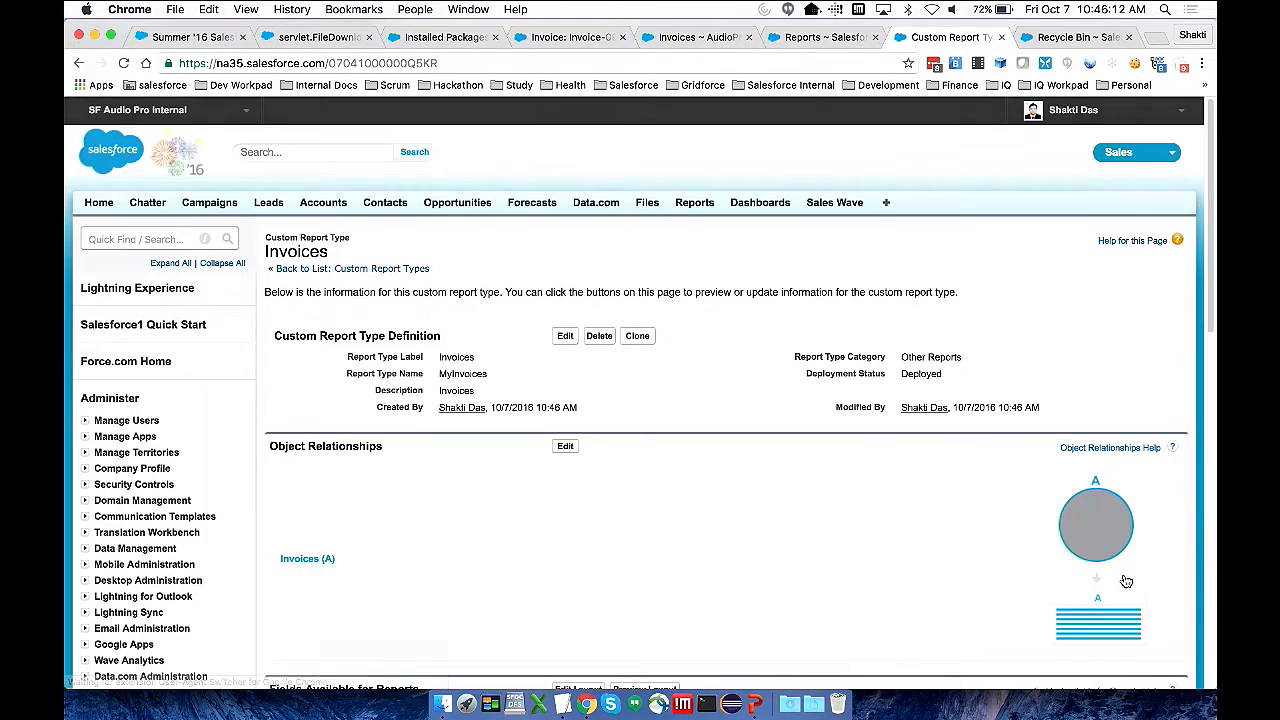
Create a new report using the Invoices report type from the Other Reports category
scroll(712, 470, "down", 2)
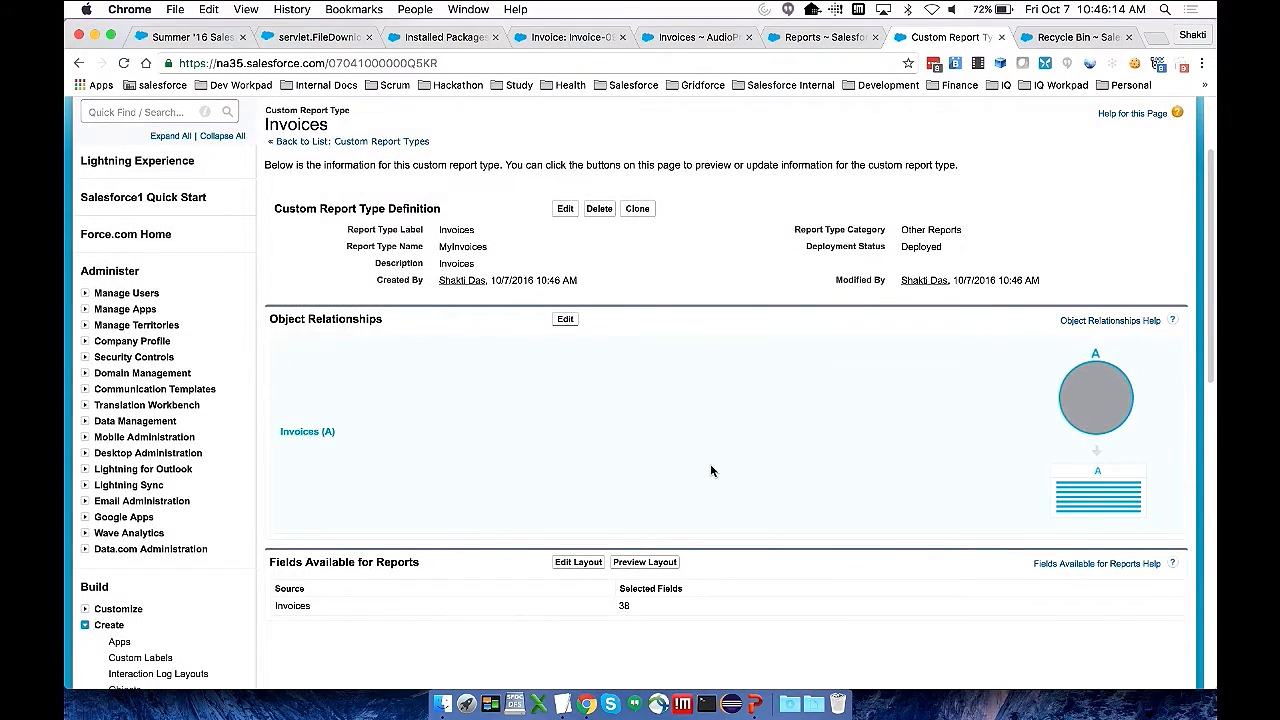
scroll(712, 470, "up", 2)
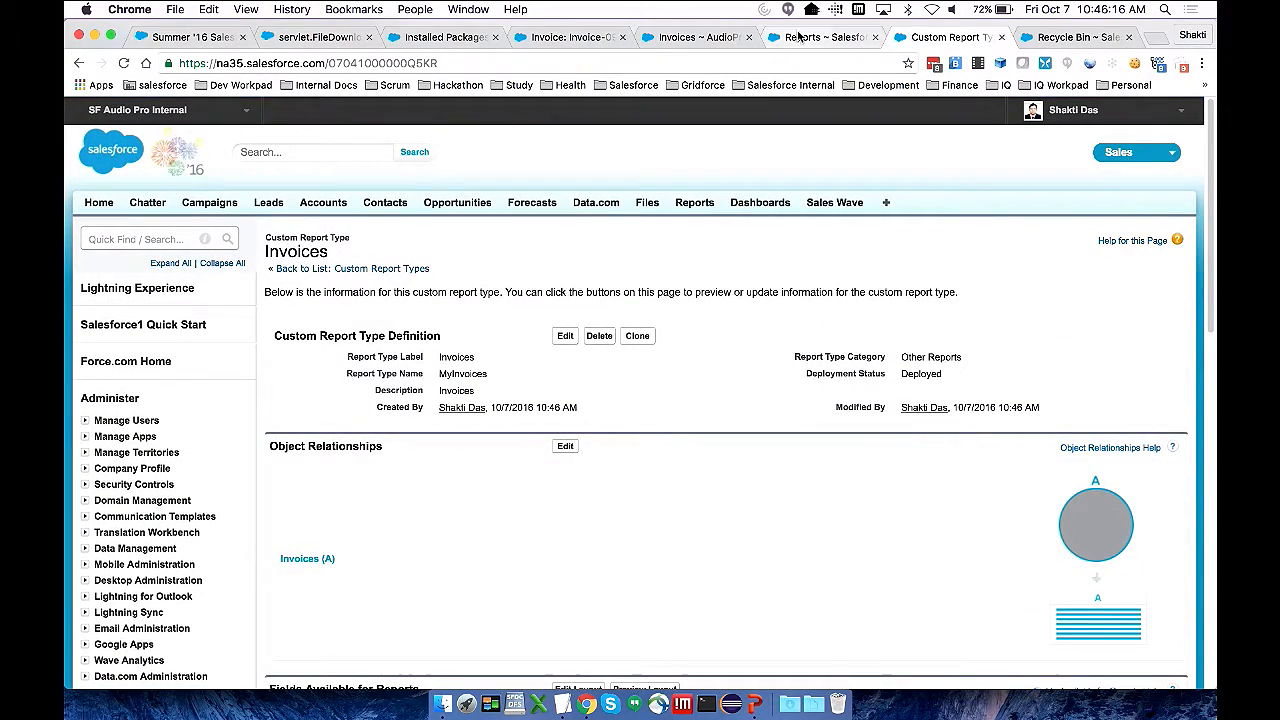
left_click(800, 37)
left_click(310, 249)
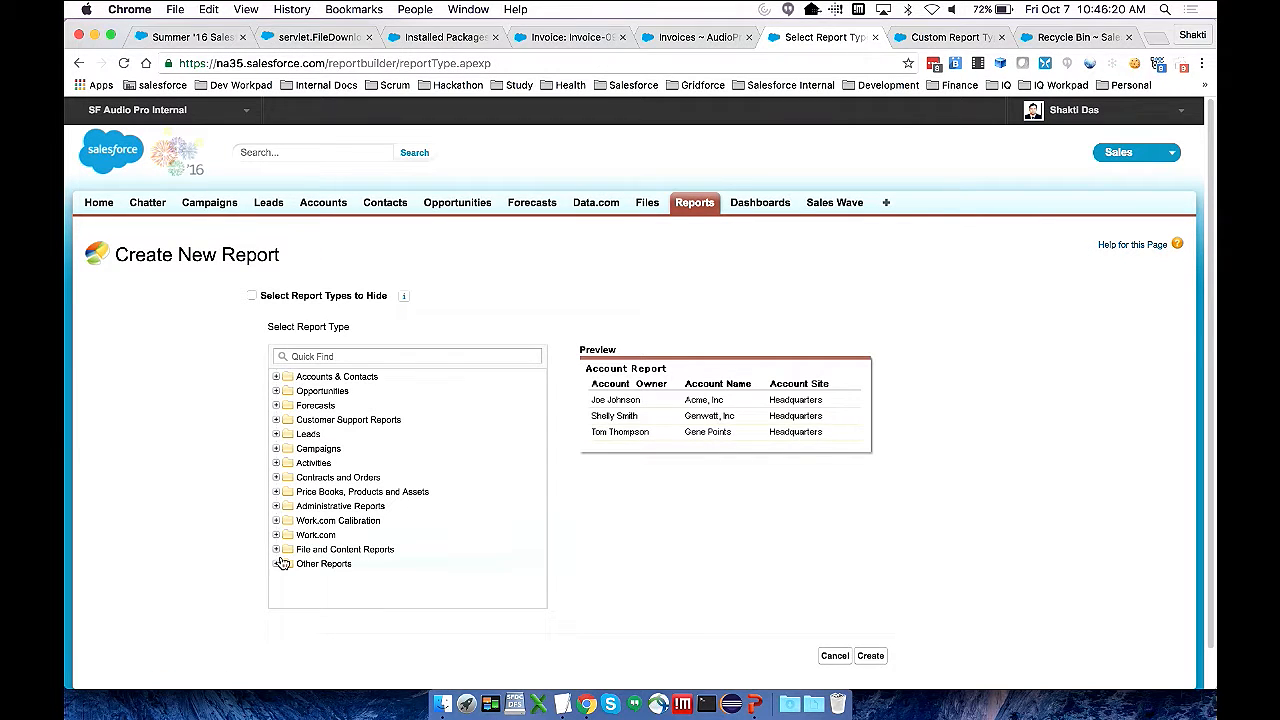
left_click(278, 564)
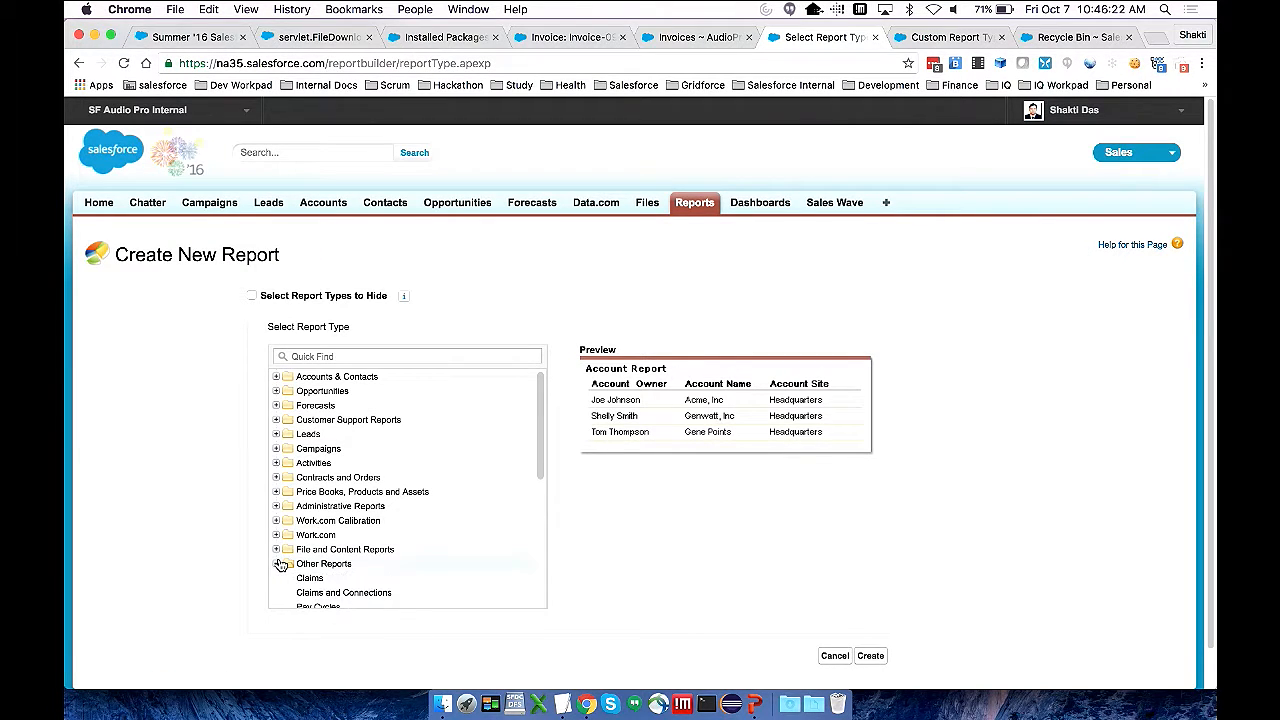
left_click(352, 357)
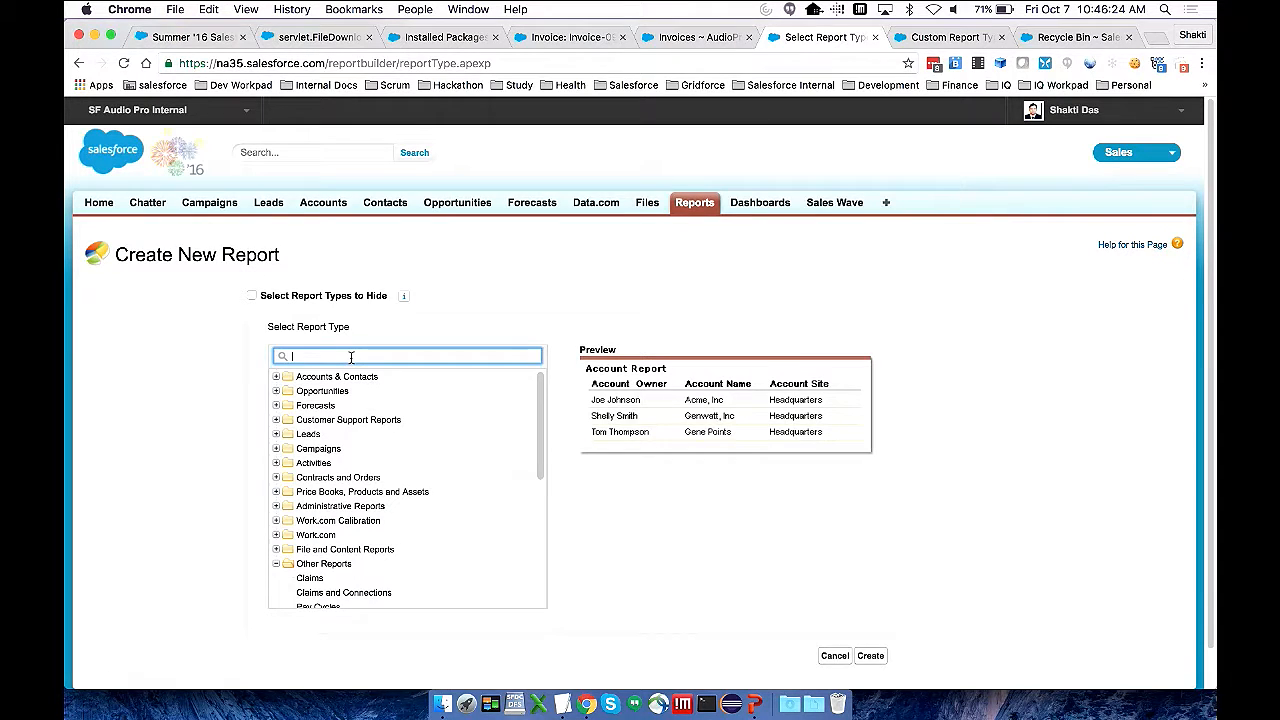
type("Invoic")
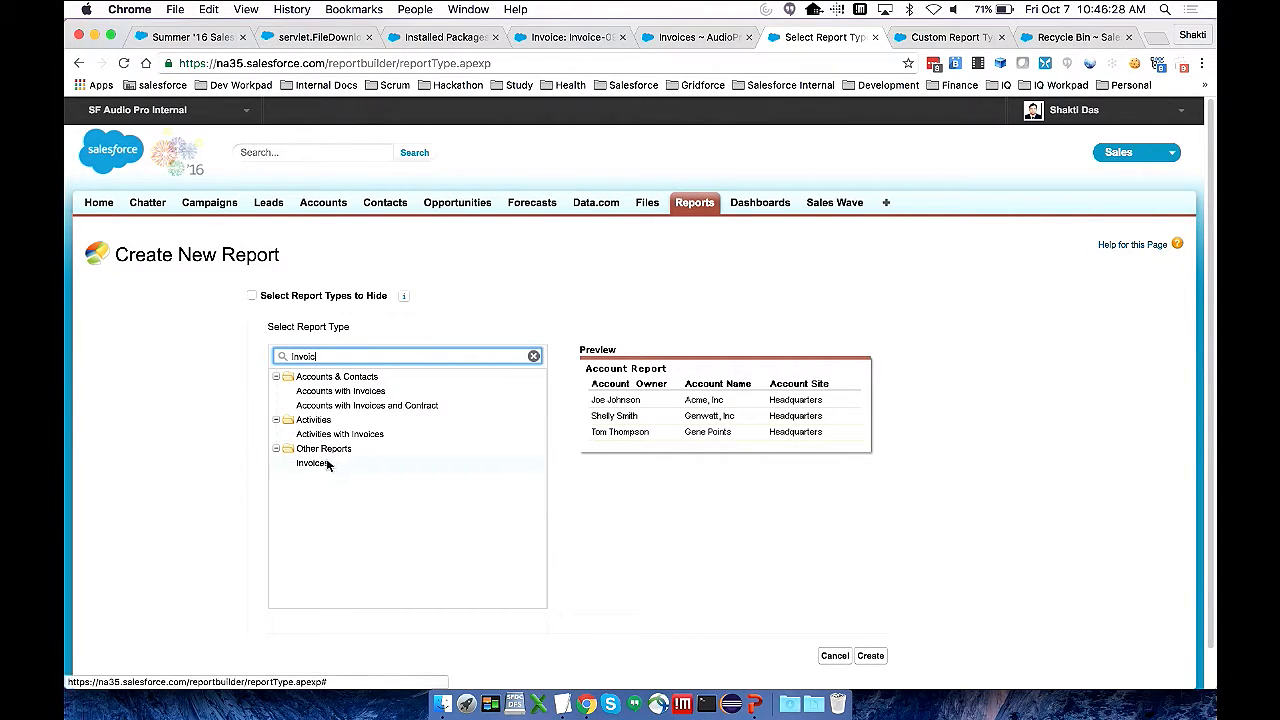
left_click(328, 464)
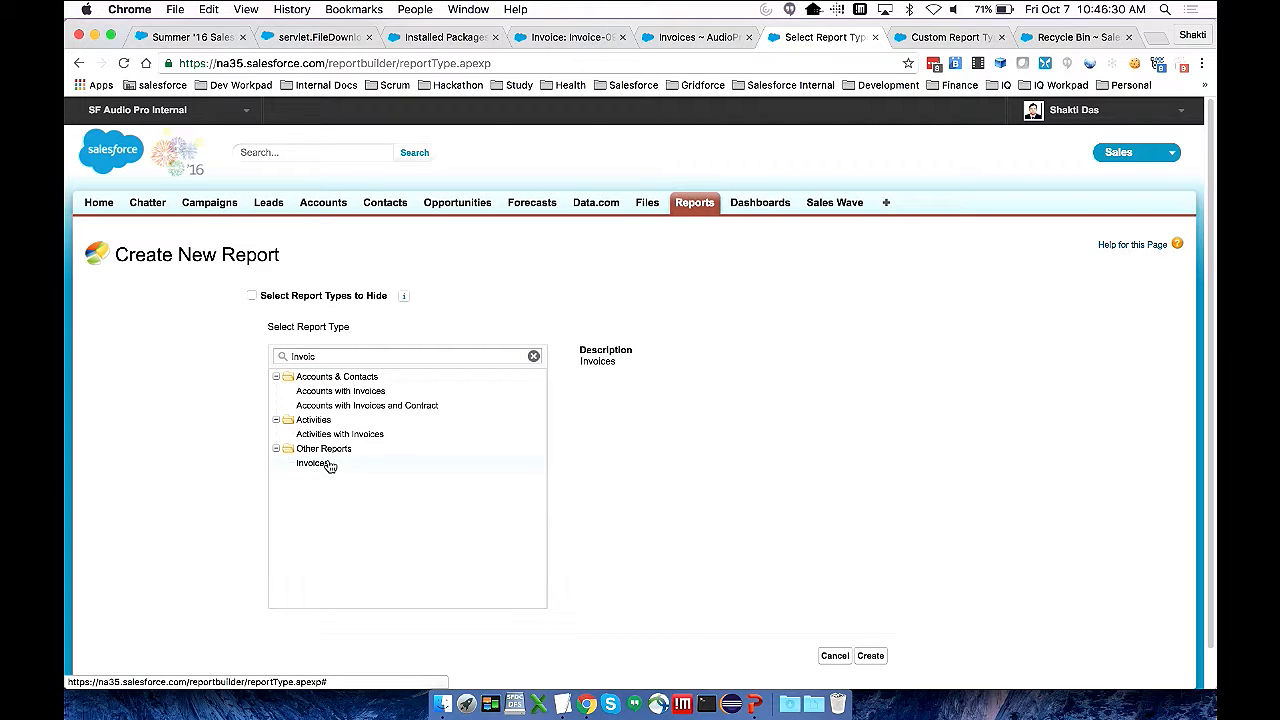
left_click(872, 656)
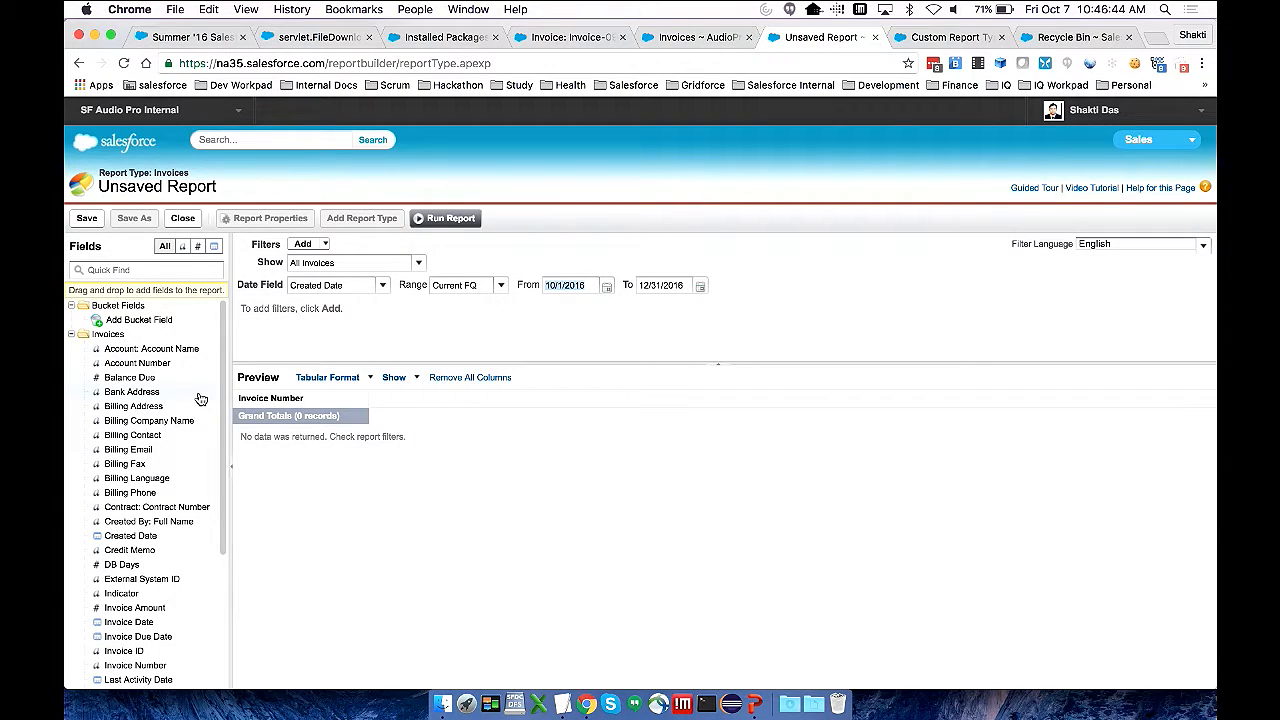
Add Account Name, Invoice Date, Invoice Due Date and Invoice Amount as columns after Invoice Number in the report
scroll(200, 398, "down", 1)
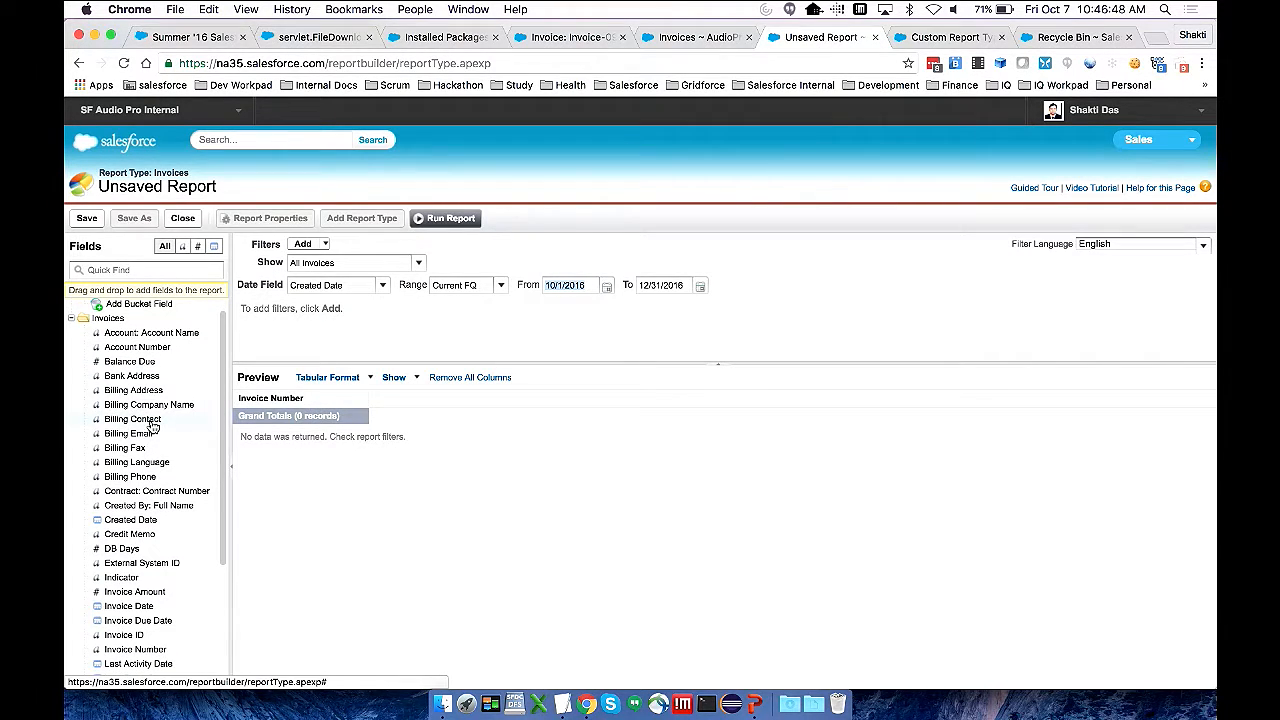
scroll(152, 427, "down", 1)
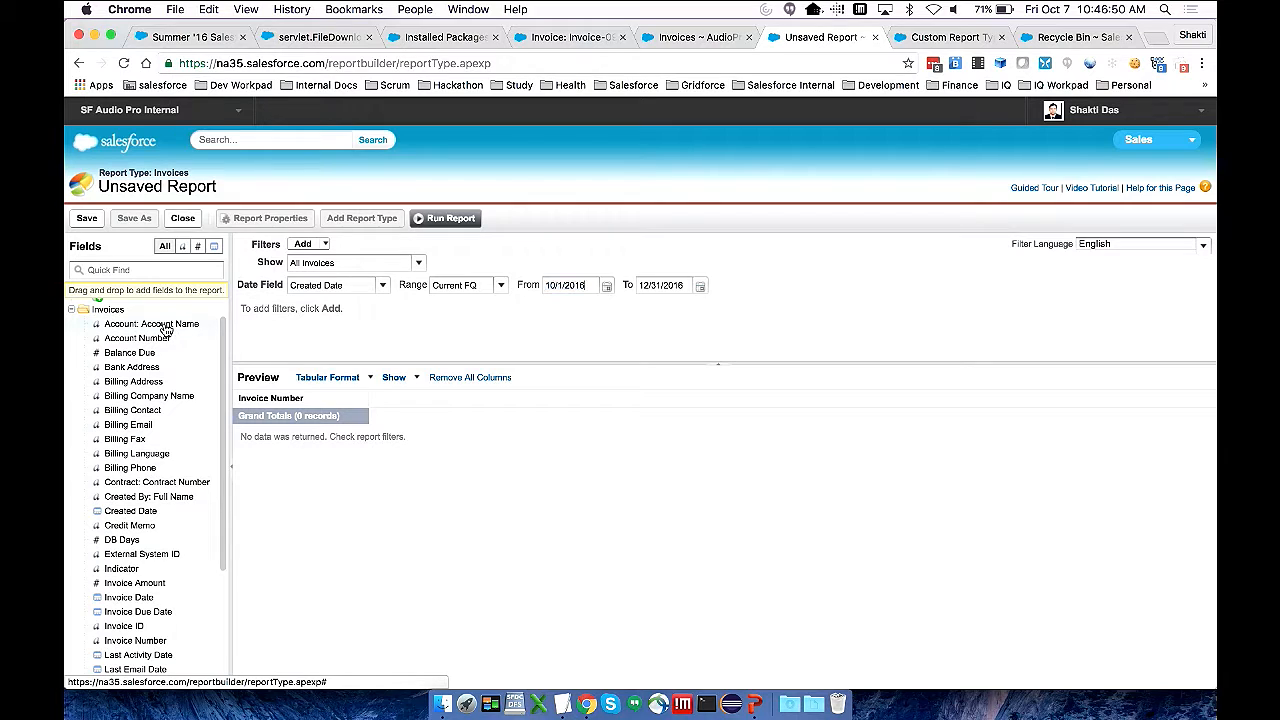
left_click_drag(165, 324, 401, 413)
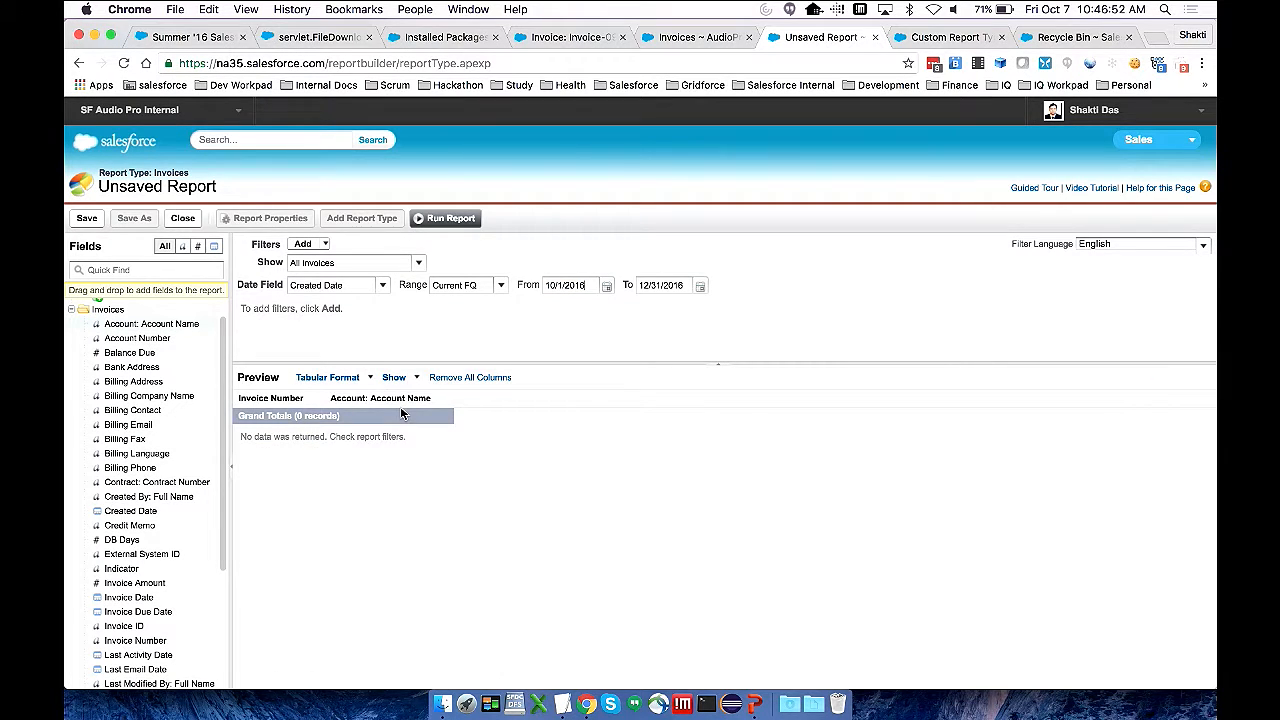
scroll(142, 430, "down", 4)
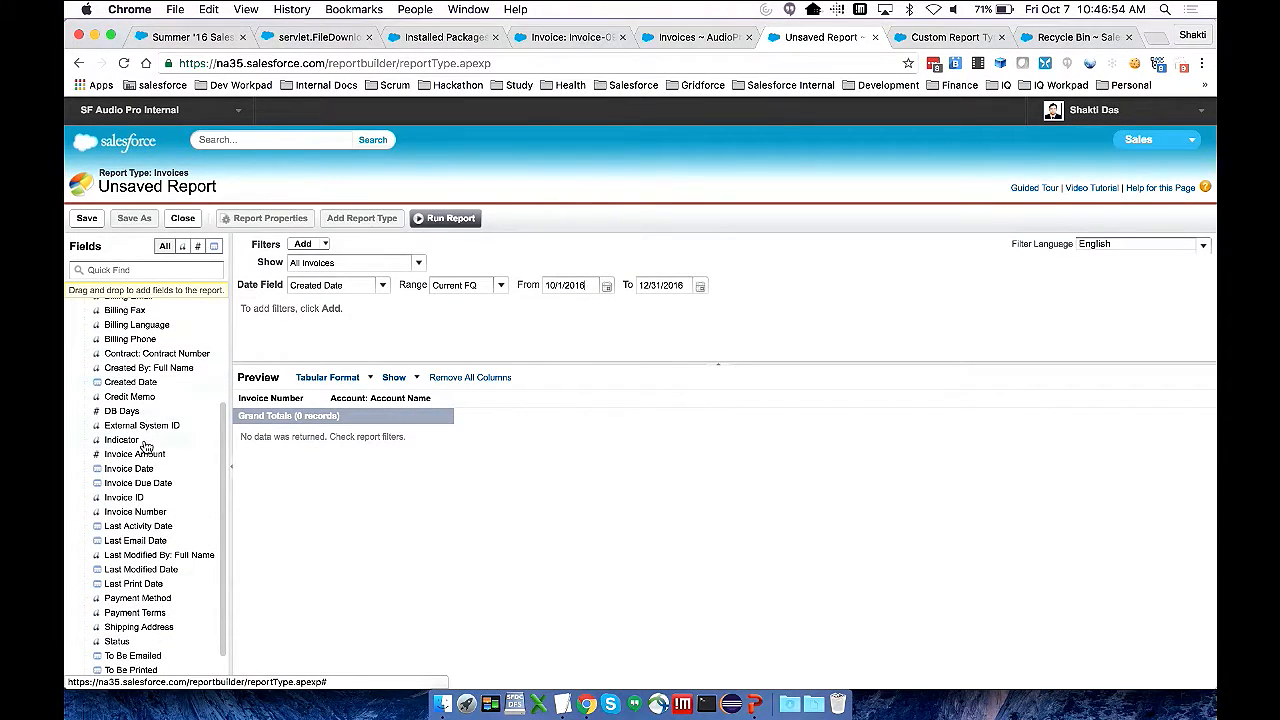
left_click_drag(142, 464, 388, 444)
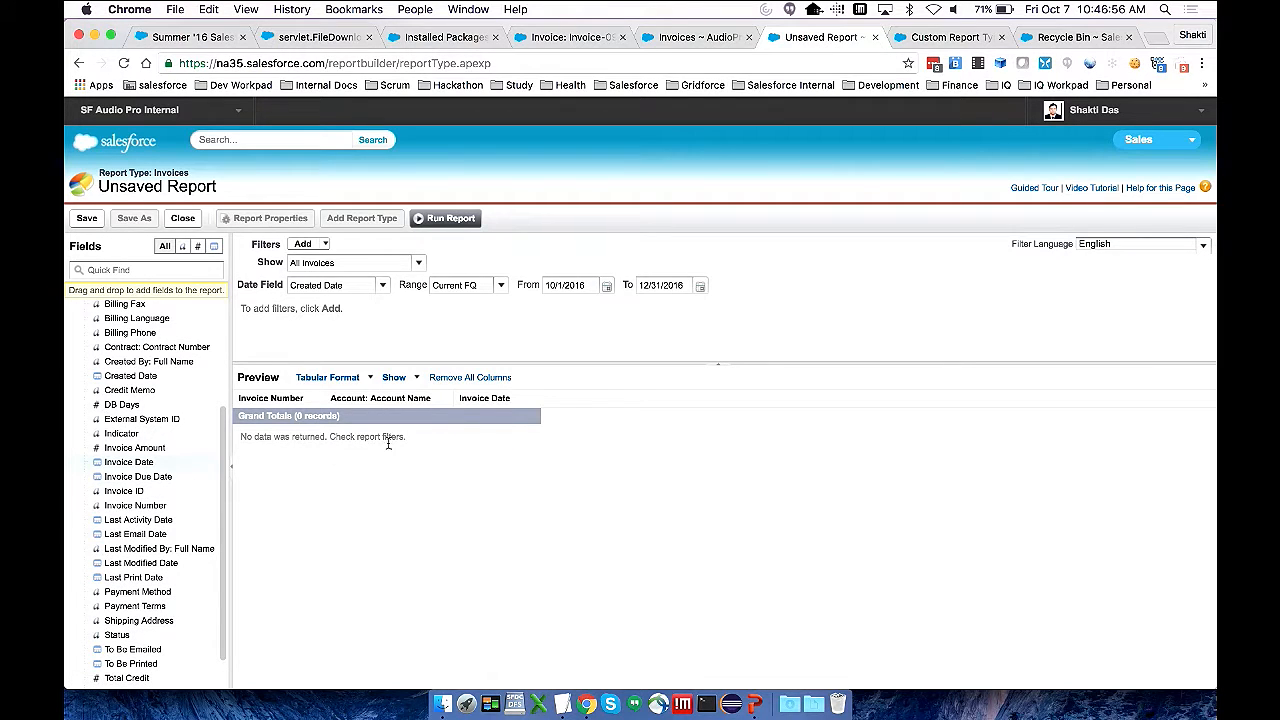
left_click_drag(125, 478, 510, 444)
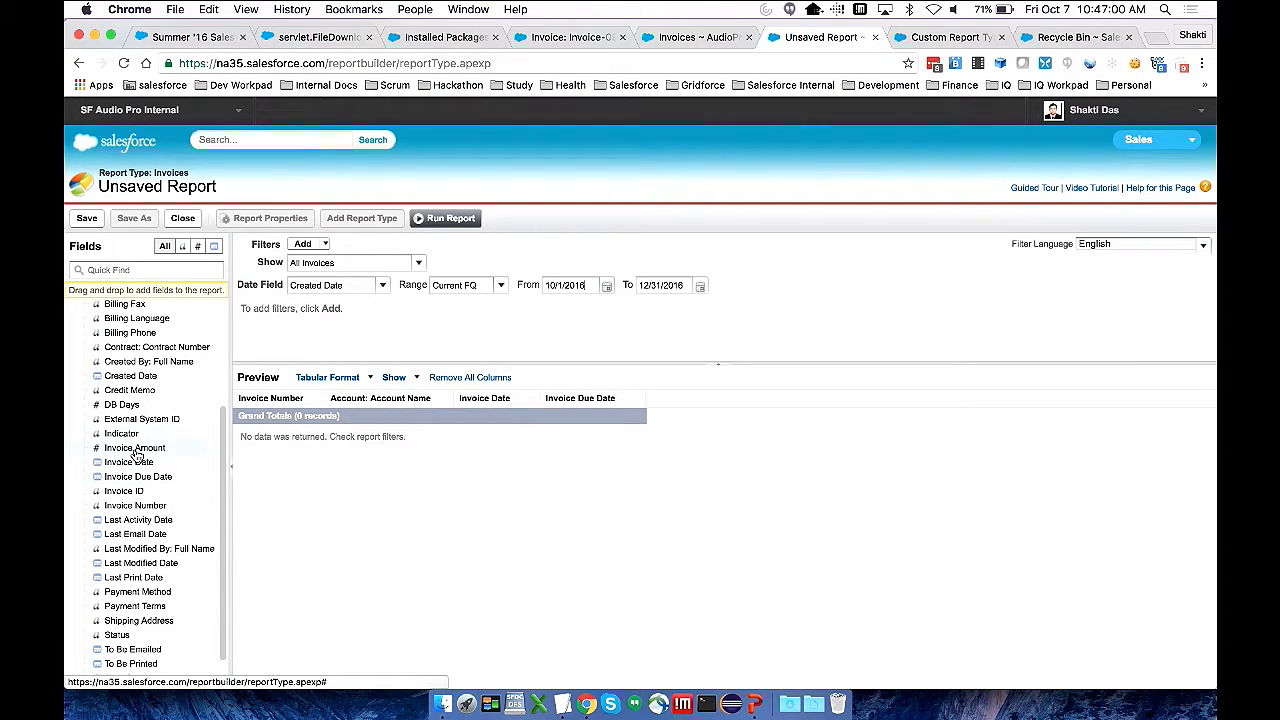
left_click_drag(136, 455, 673, 430)
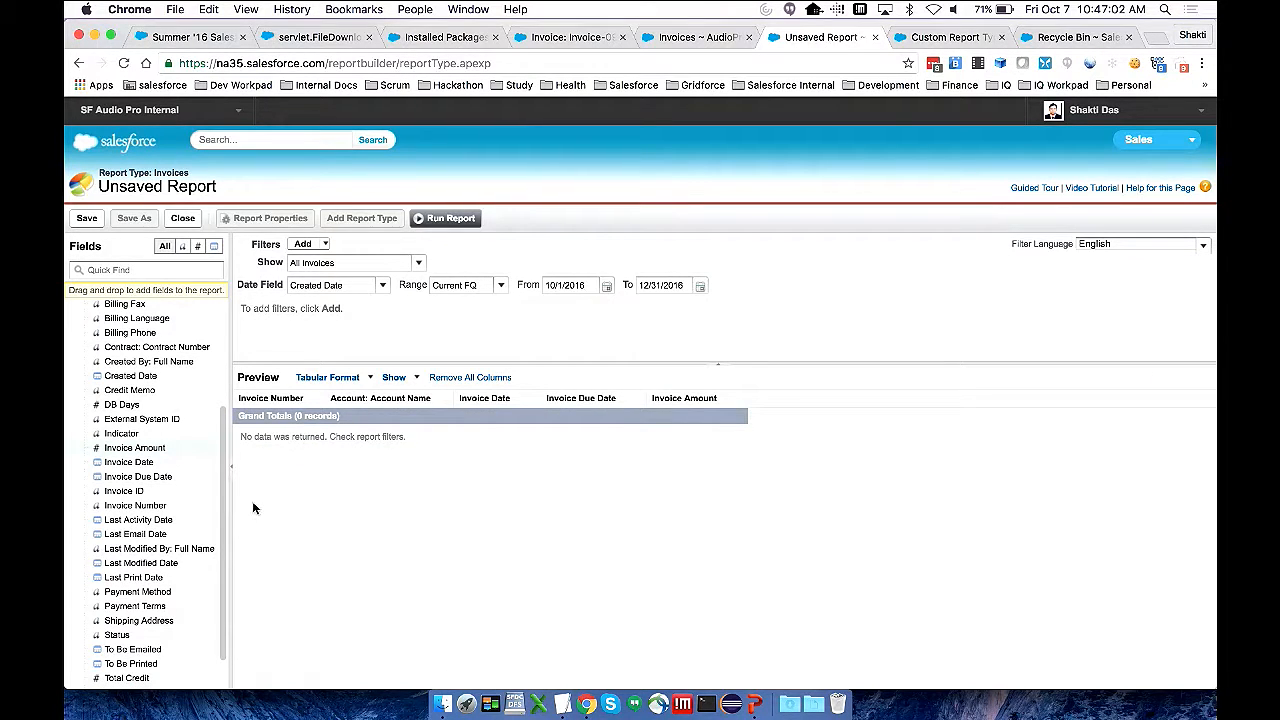
Add the Balance Due and Status columns to the report and set its date range to All Time
scroll(158, 505, "up", 1)
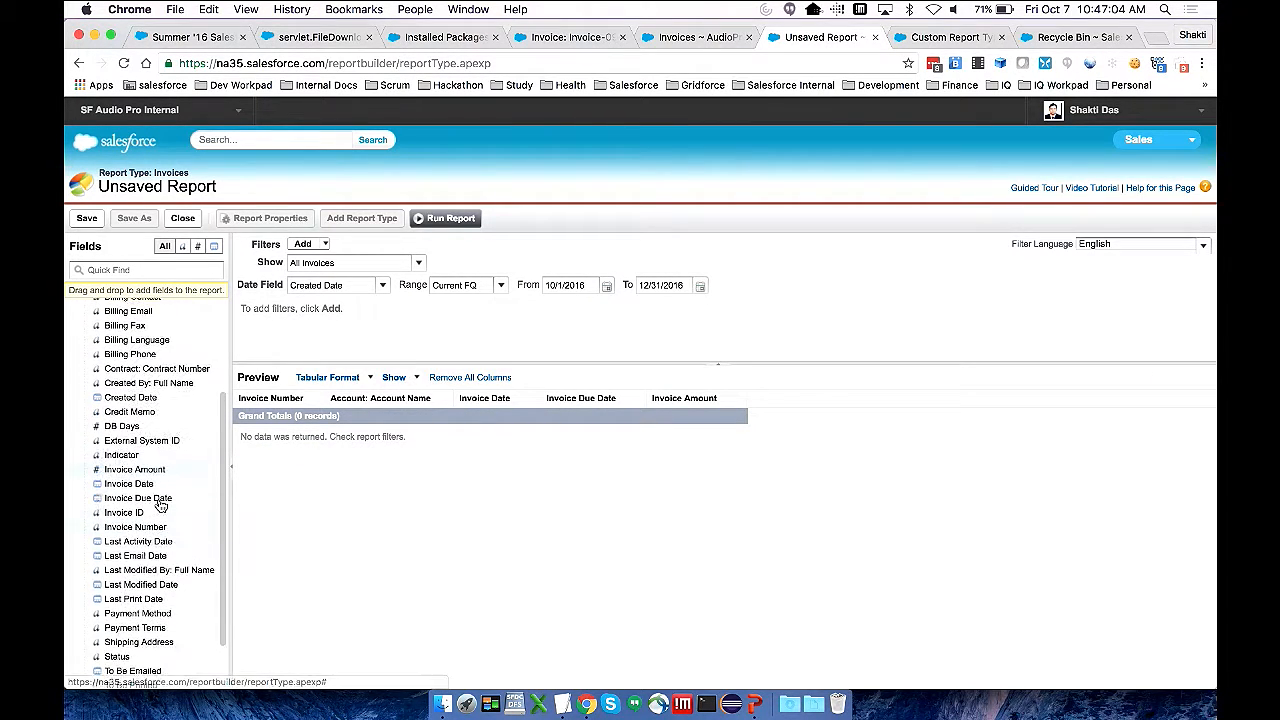
scroll(162, 507, "up", 5)
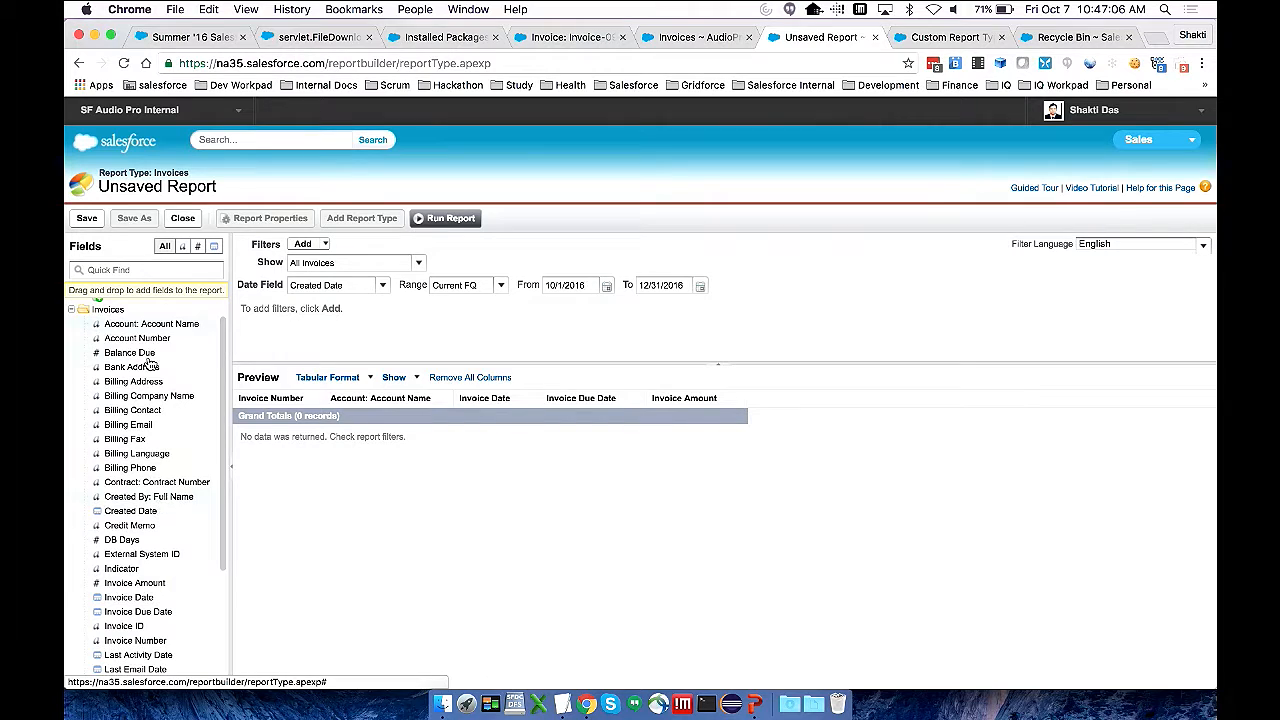
left_click_drag(140, 354, 795, 420)
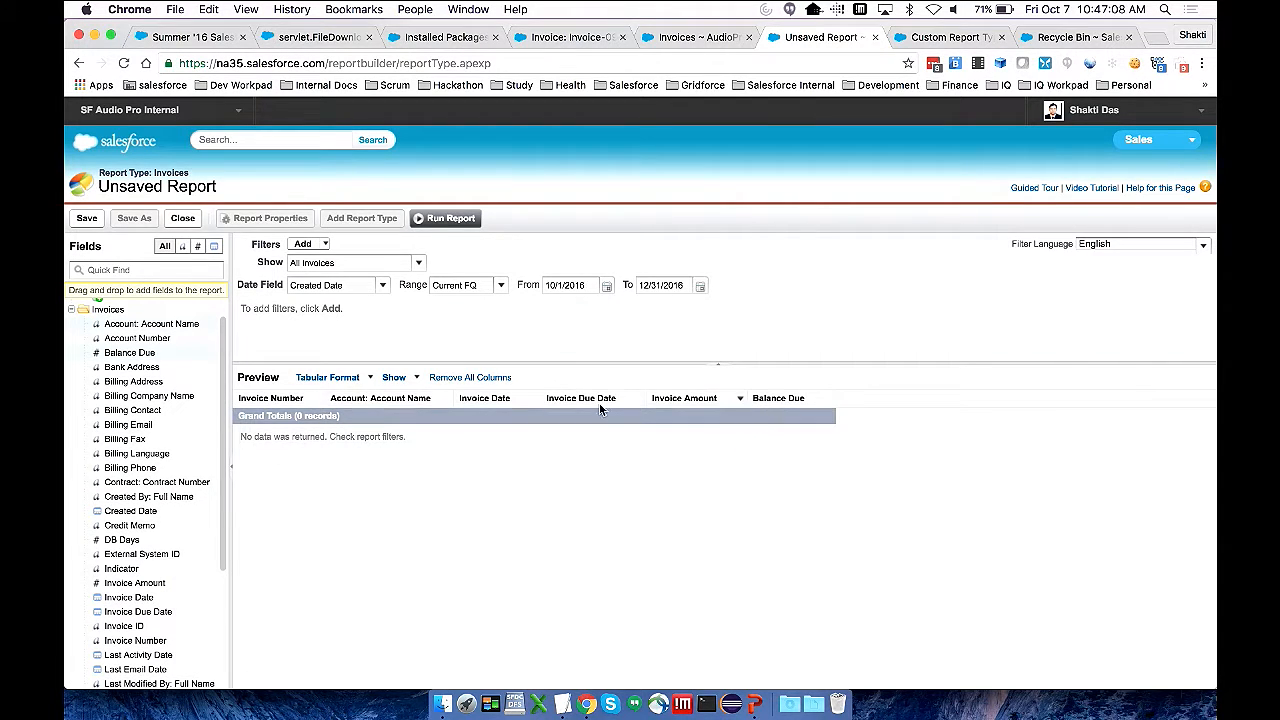
scroll(165, 448, "down", 8)
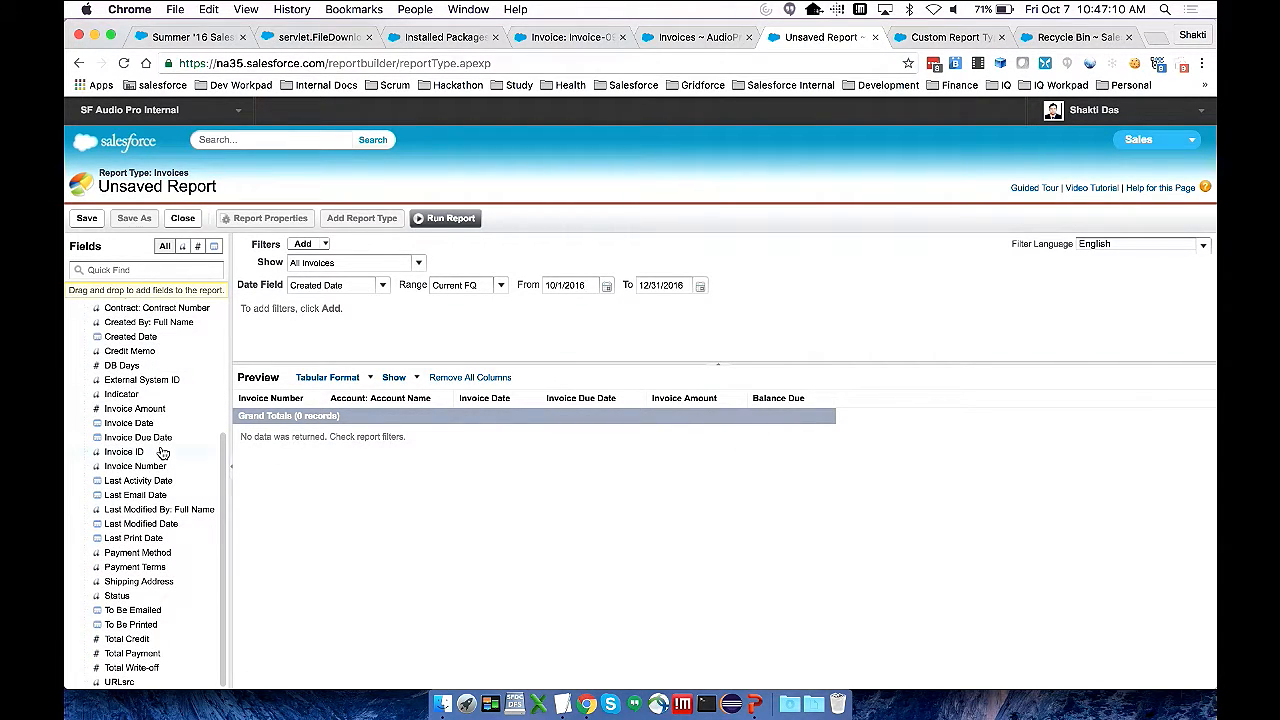
left_click_drag(118, 595, 898, 505)
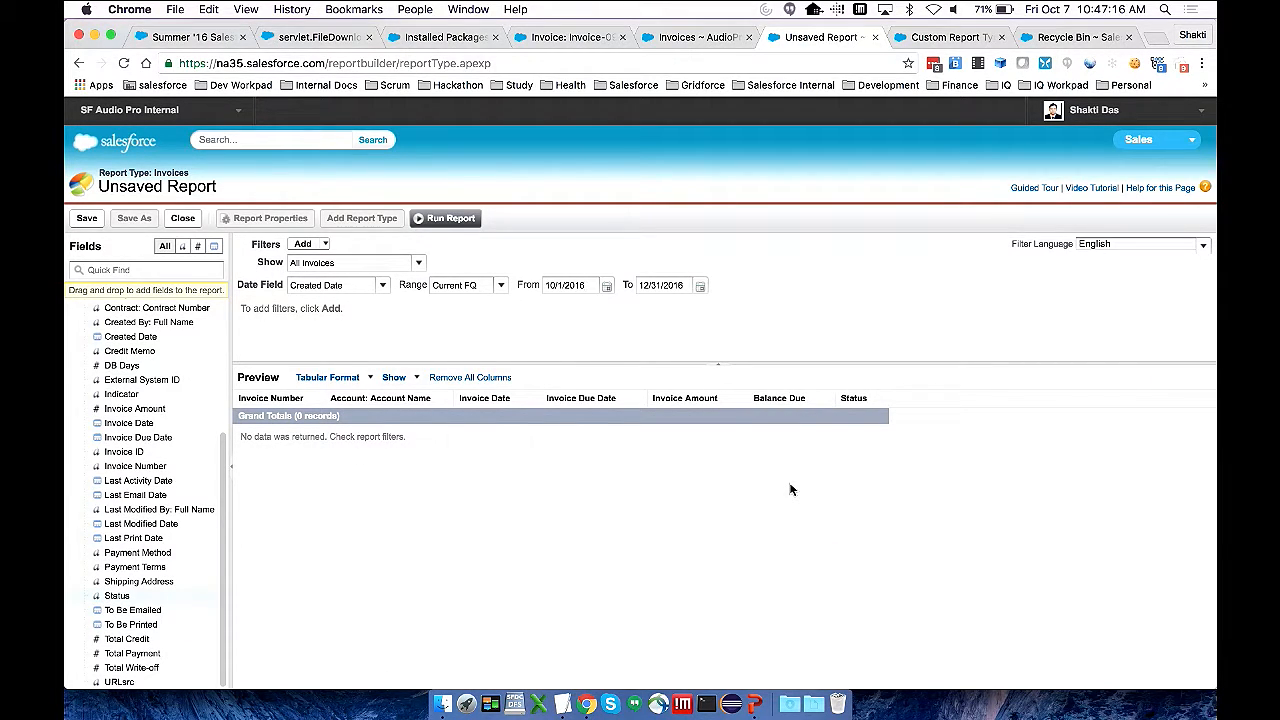
left_click(490, 288)
left_click(474, 304)
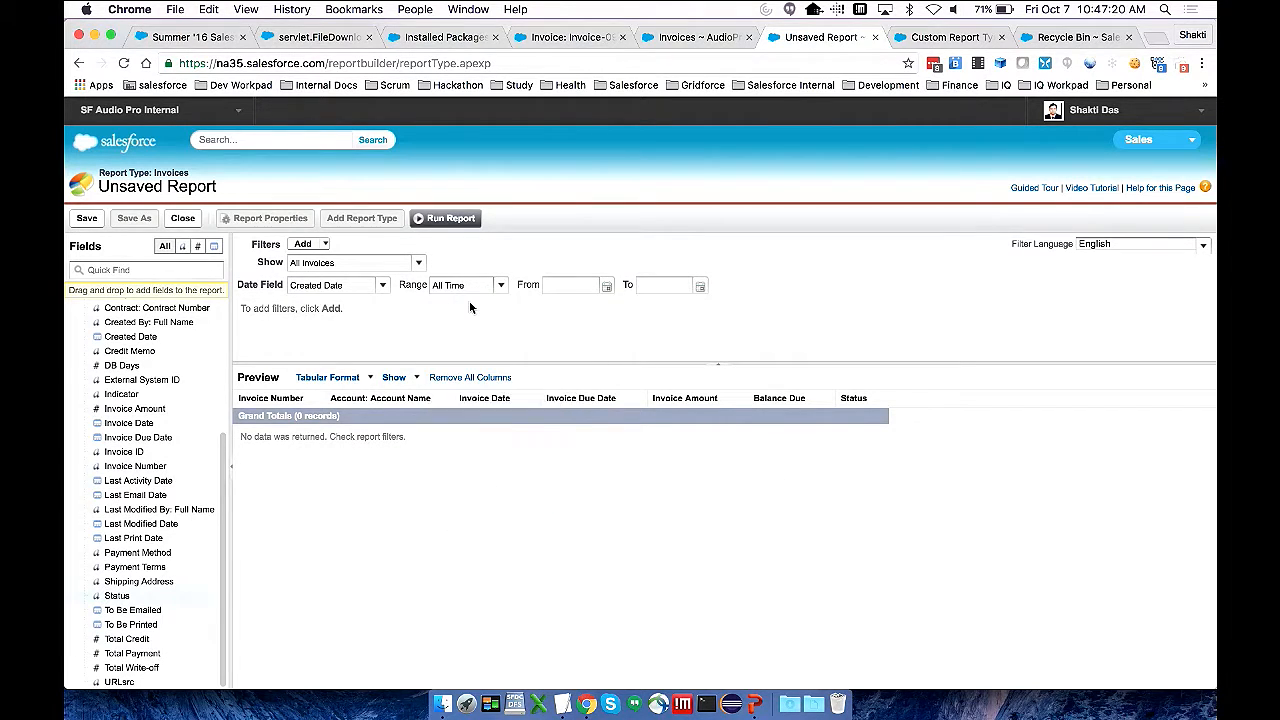
Save the report under the name "Invoice" in the Insights - Invoices folder
left_click(89, 221)
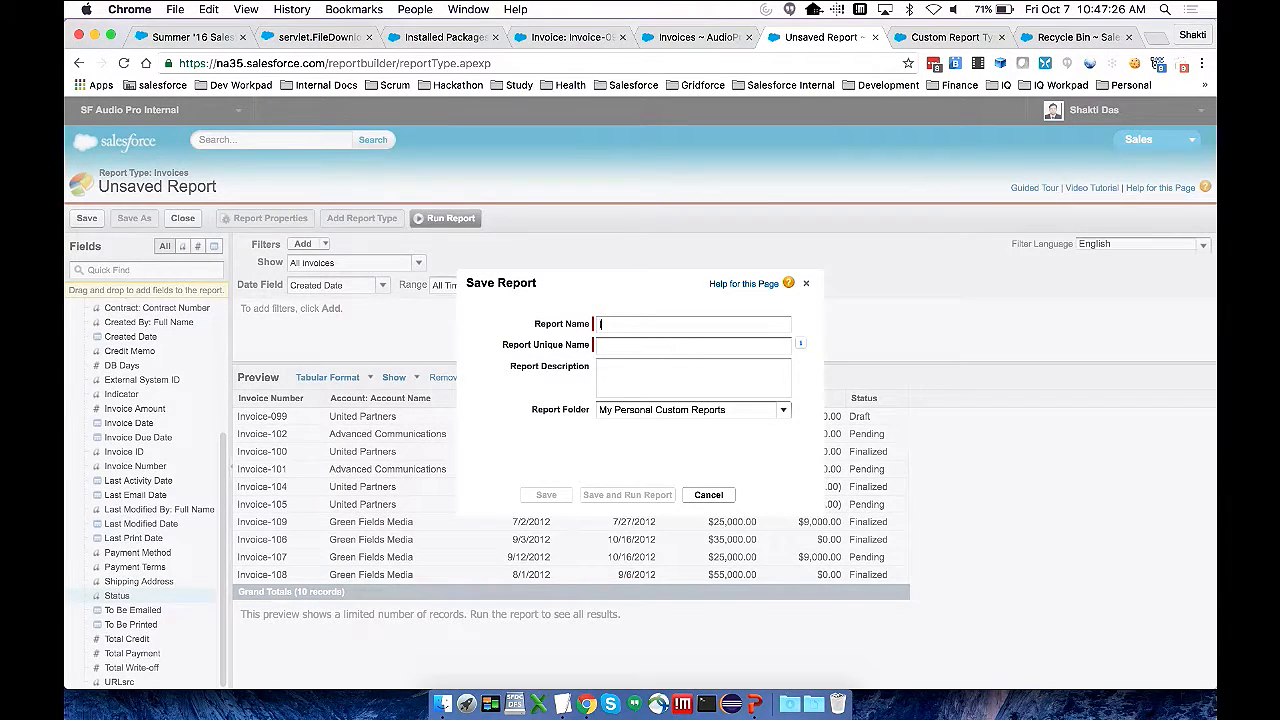
type("R")
key("BackSpace")
type("Invoice")
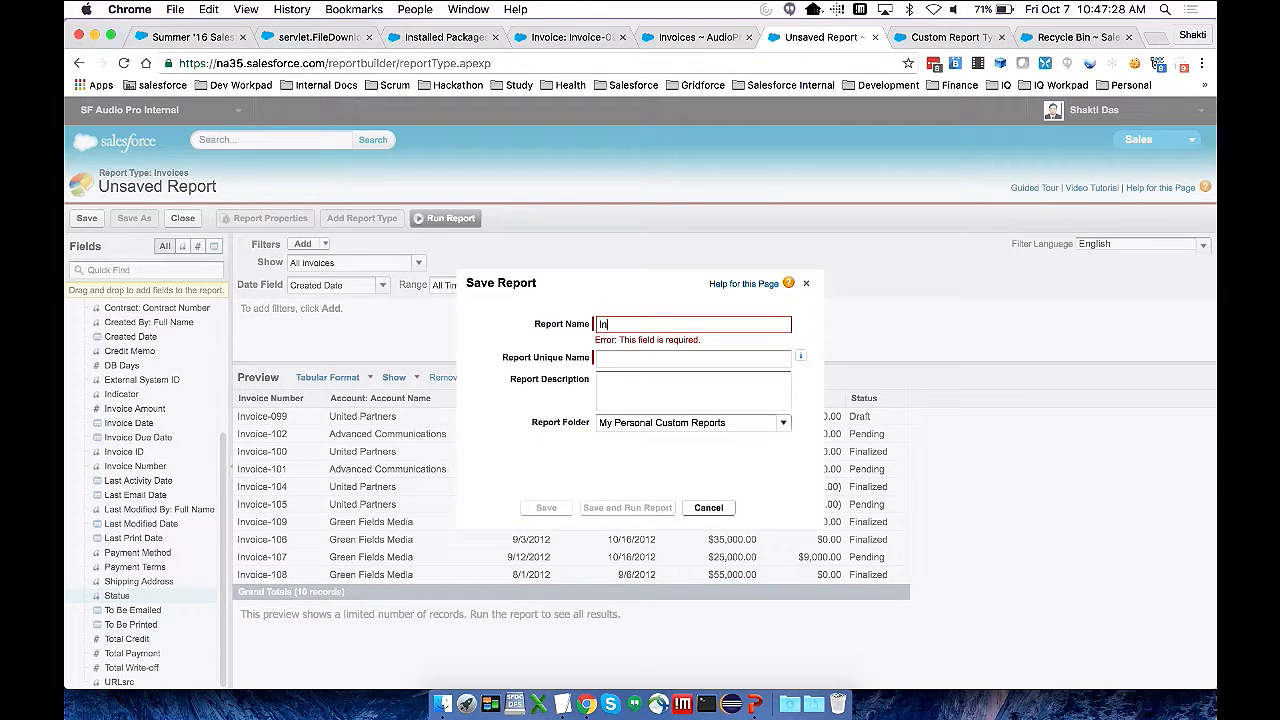
left_click(788, 412)
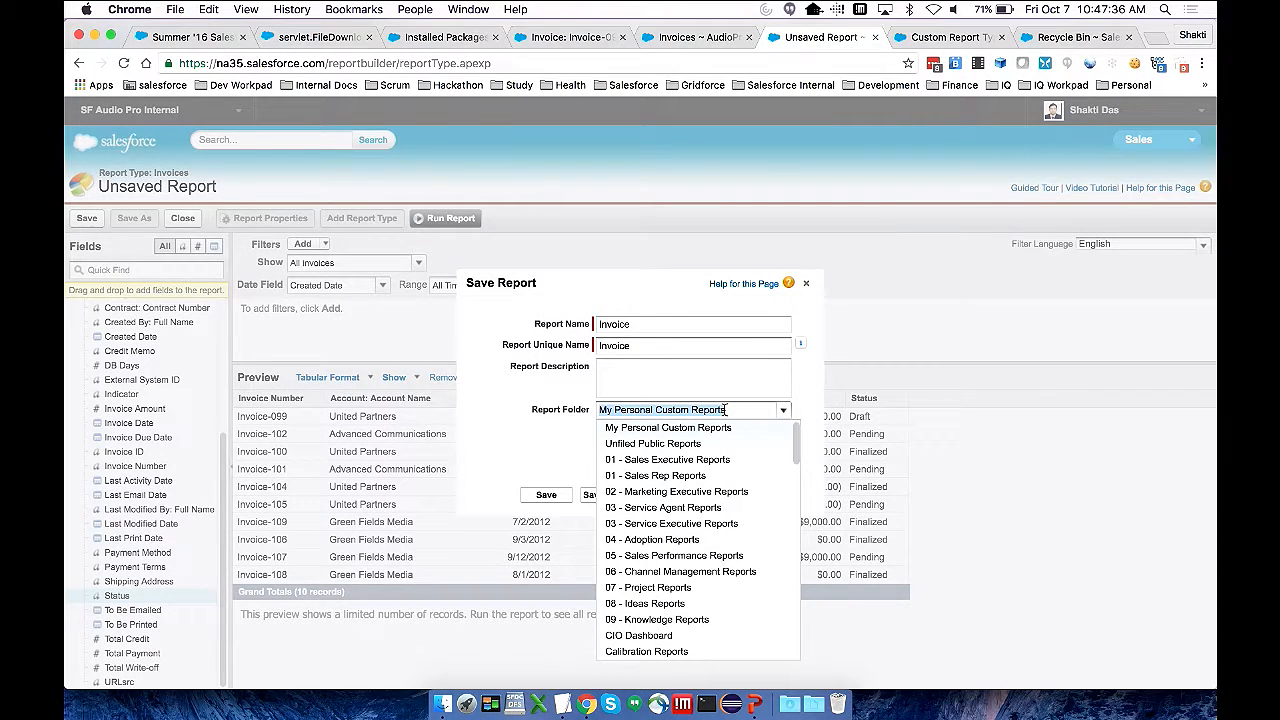
type("Insights")
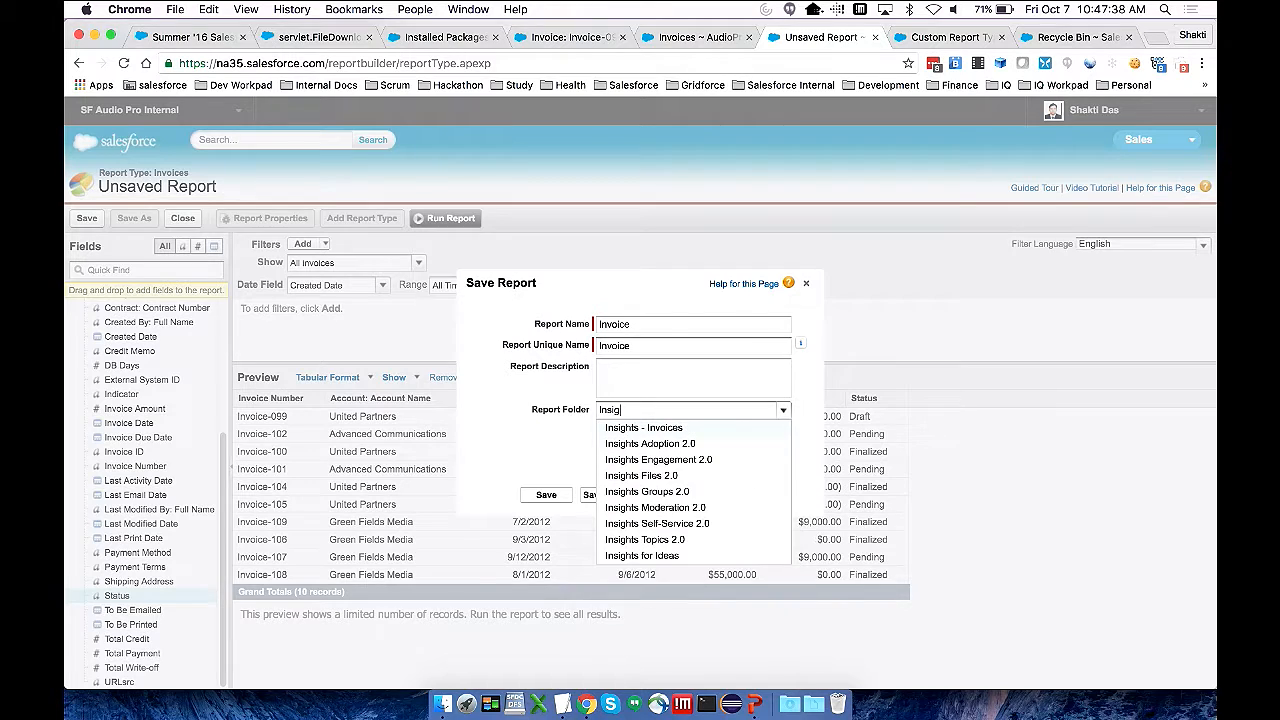
left_click(706, 430)
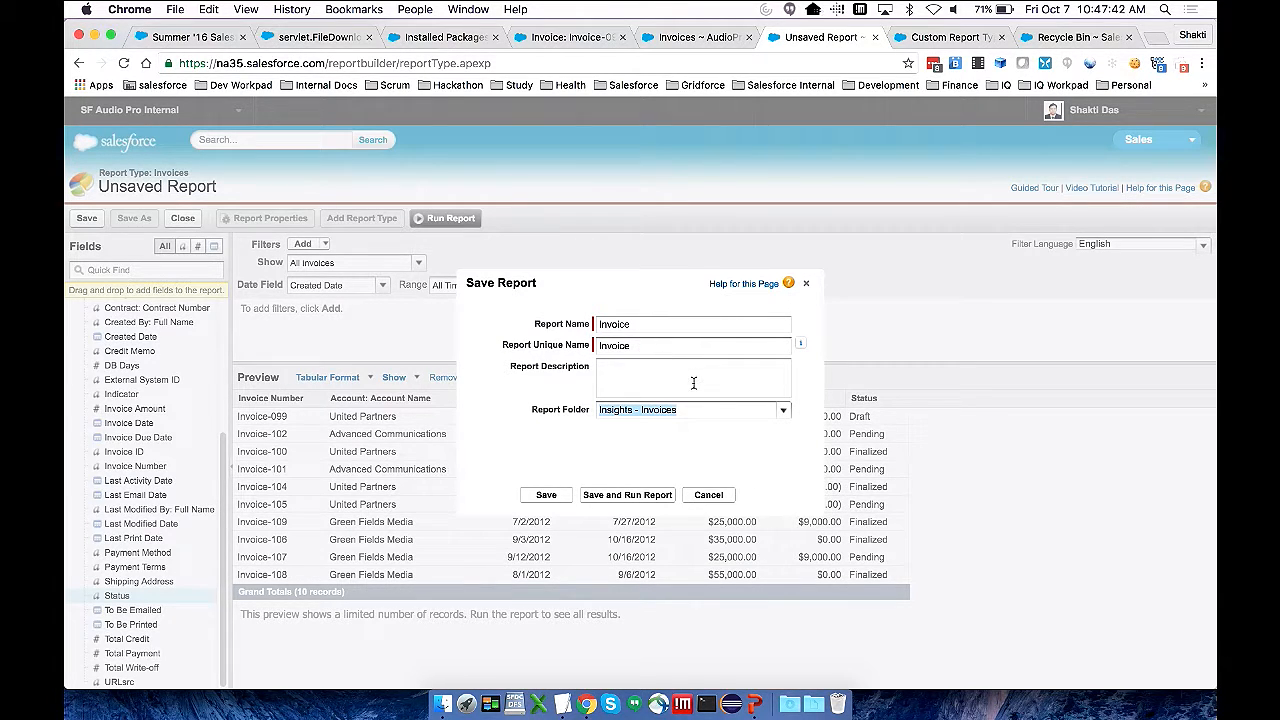
left_click(546, 495)
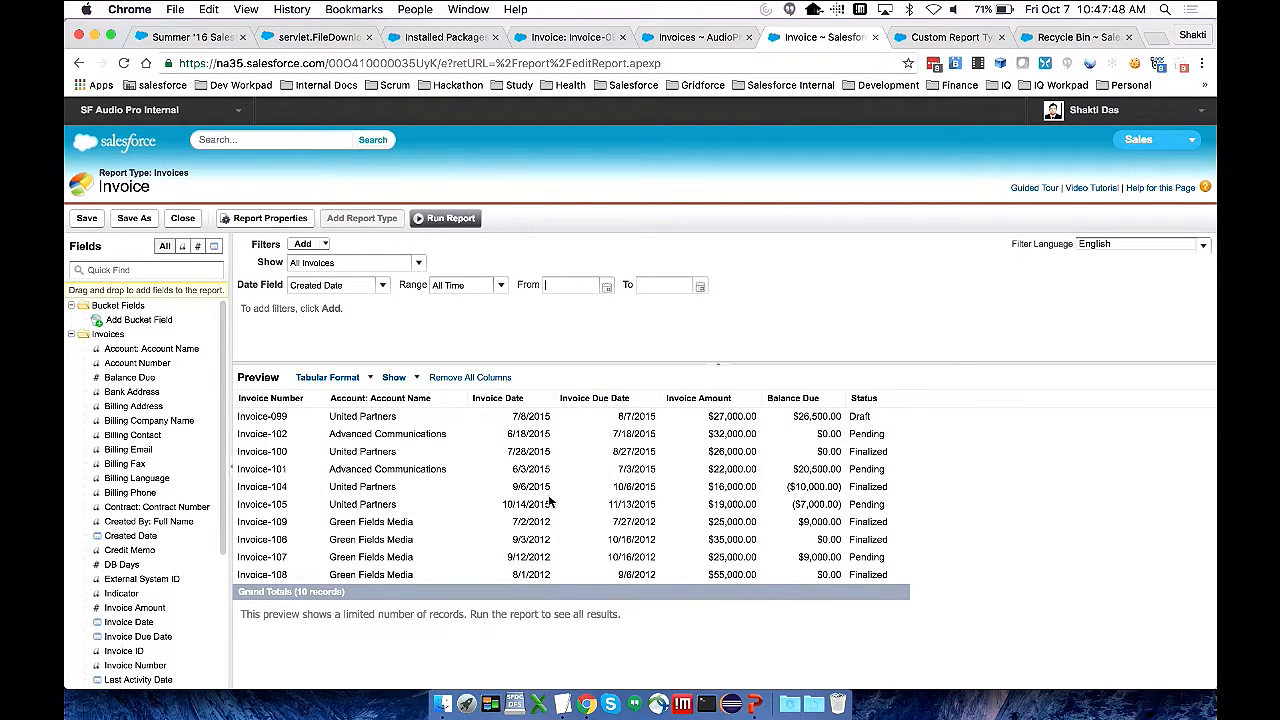
Reload the Invoices page under Engagement in Community Management and check the Invoice report and the report choices offered there
left_click(680, 40)
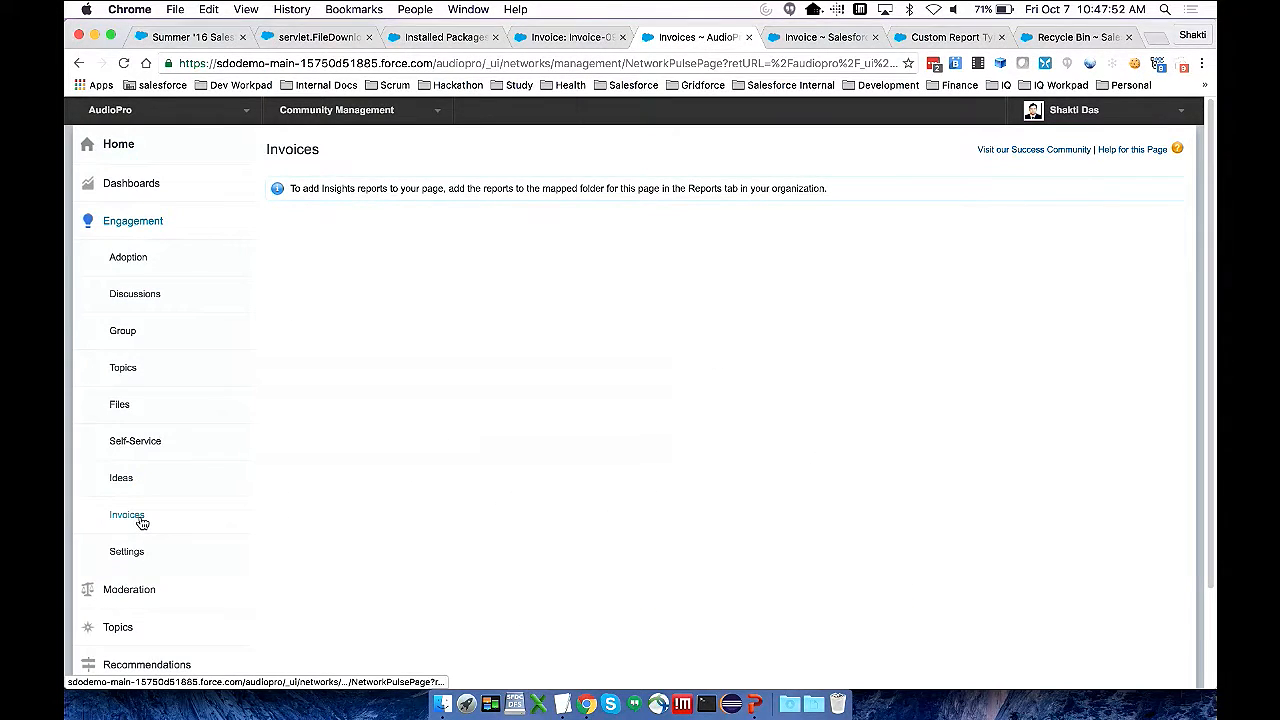
left_click(127, 515)
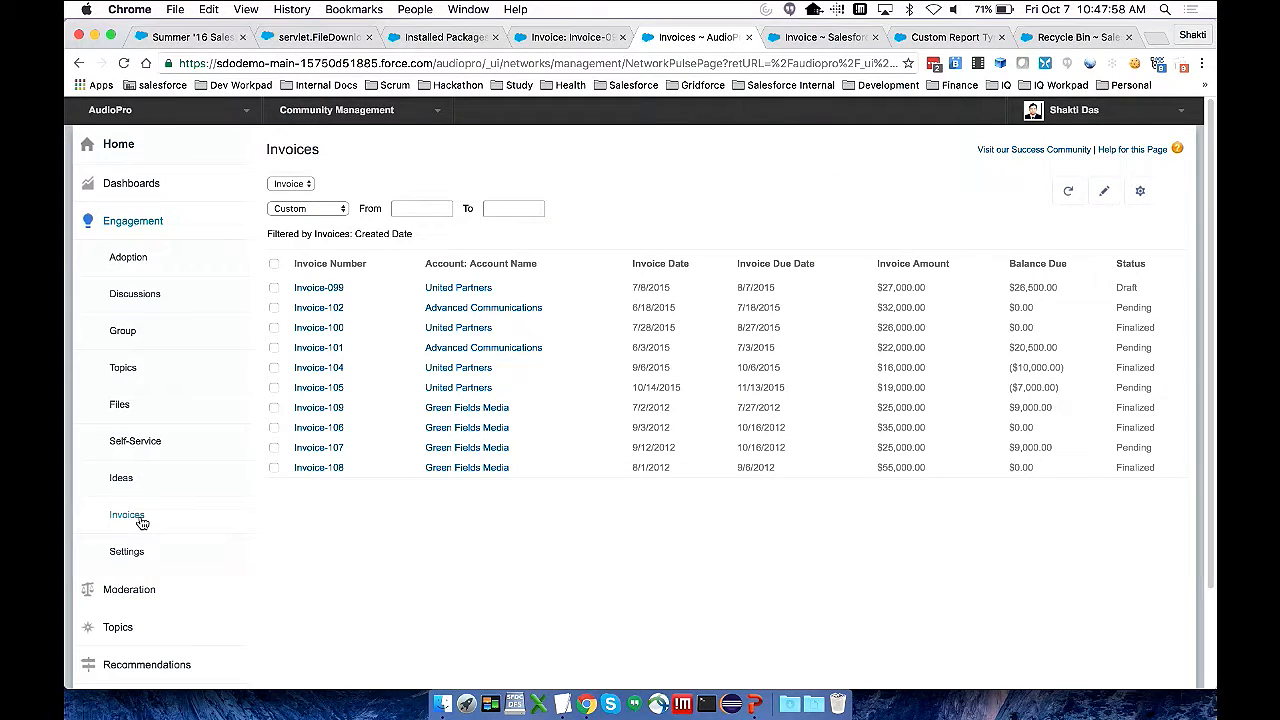
left_click(290, 184)
left_click(292, 185)
left_click(633, 188)
key("super+Tab")
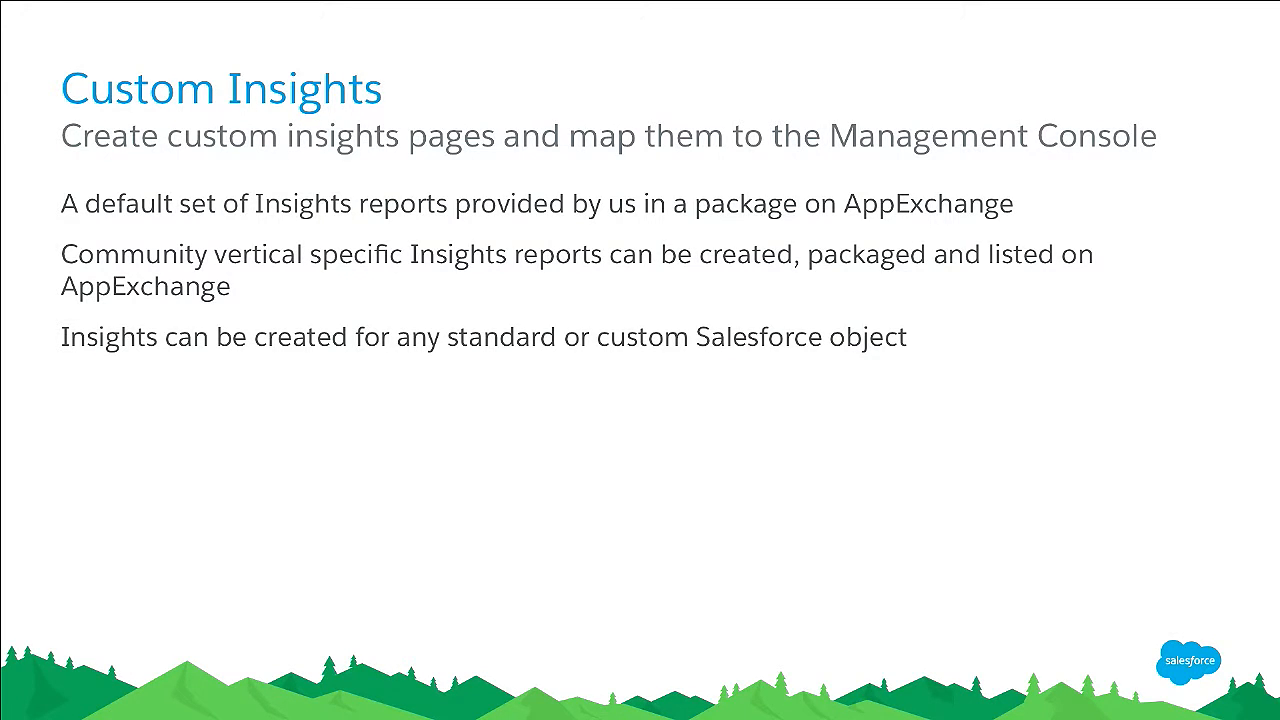
key("Right")
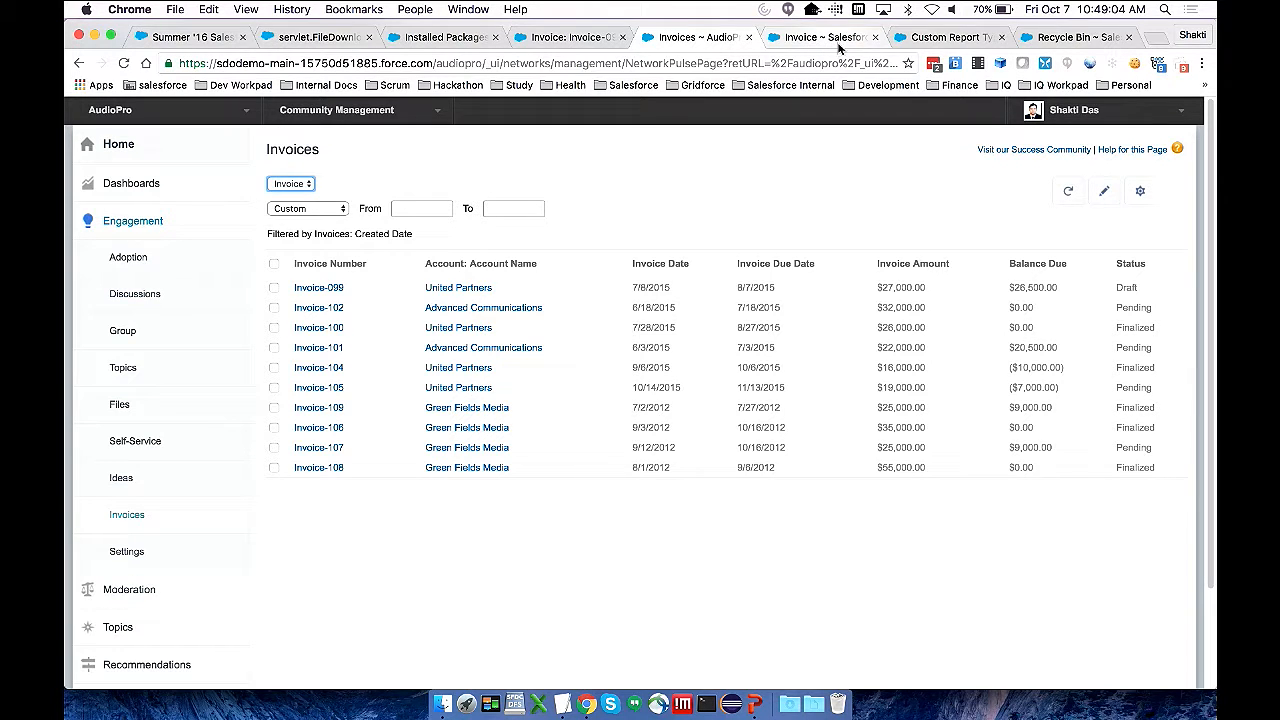
Find Visualforce Pages in the internal org's Setup and start a new Visualforce page
left_click(950, 37)
left_click(182, 240)
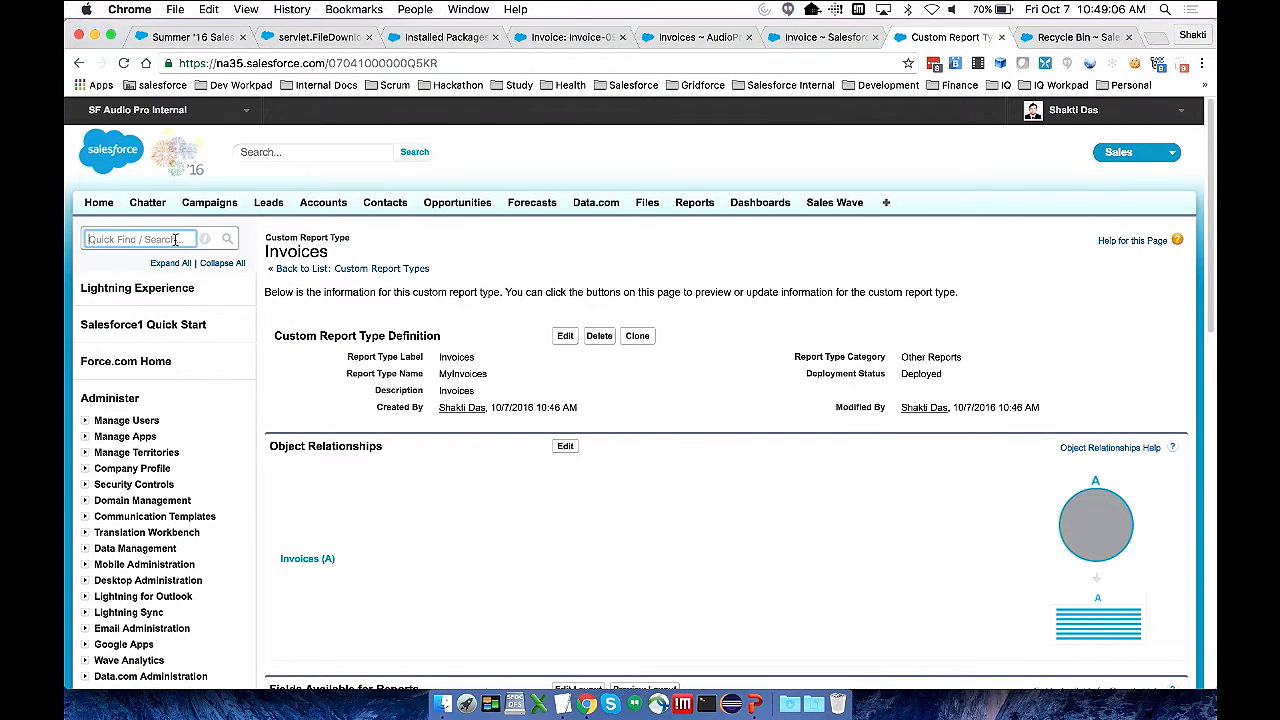
type("visual")
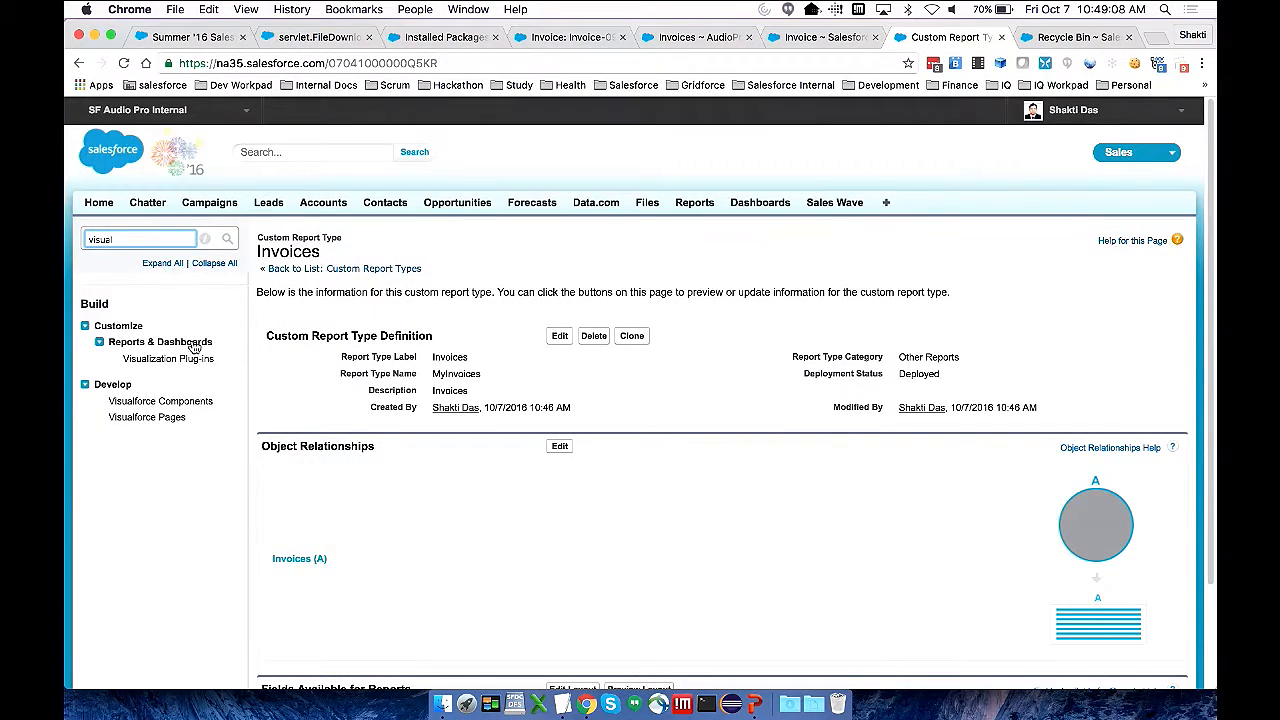
left_click(160, 421)
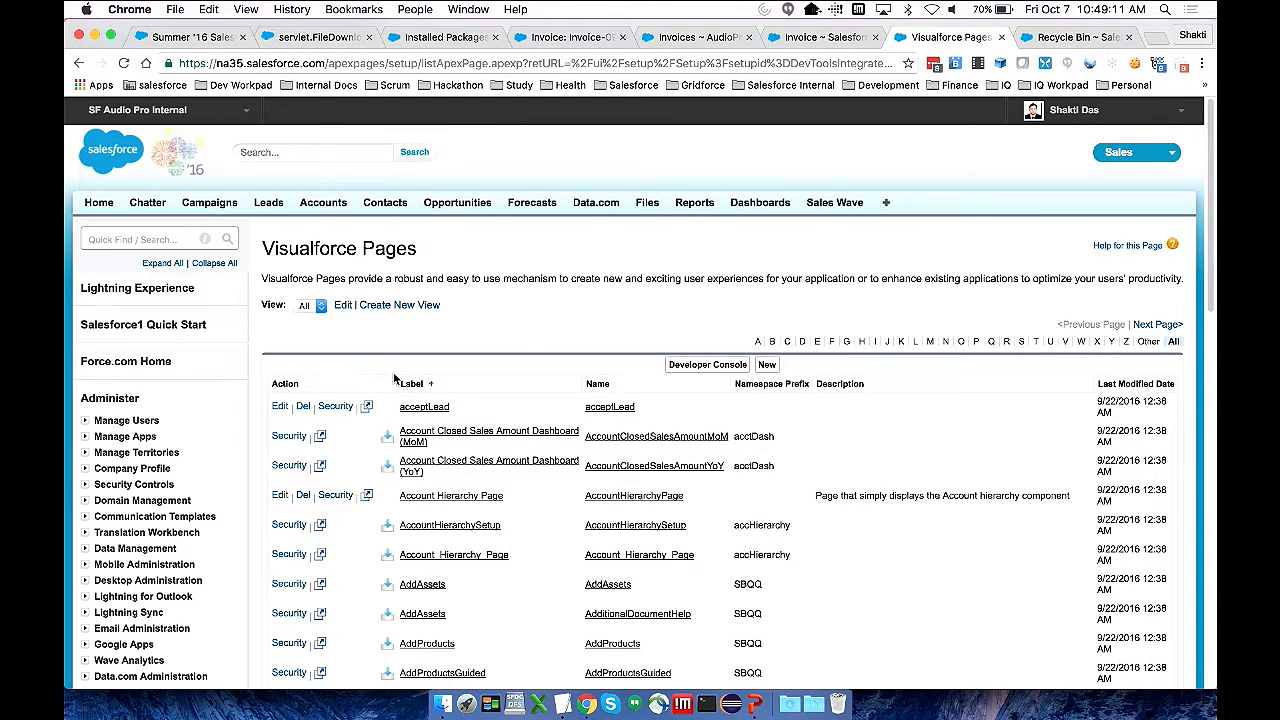
left_click(769, 366)
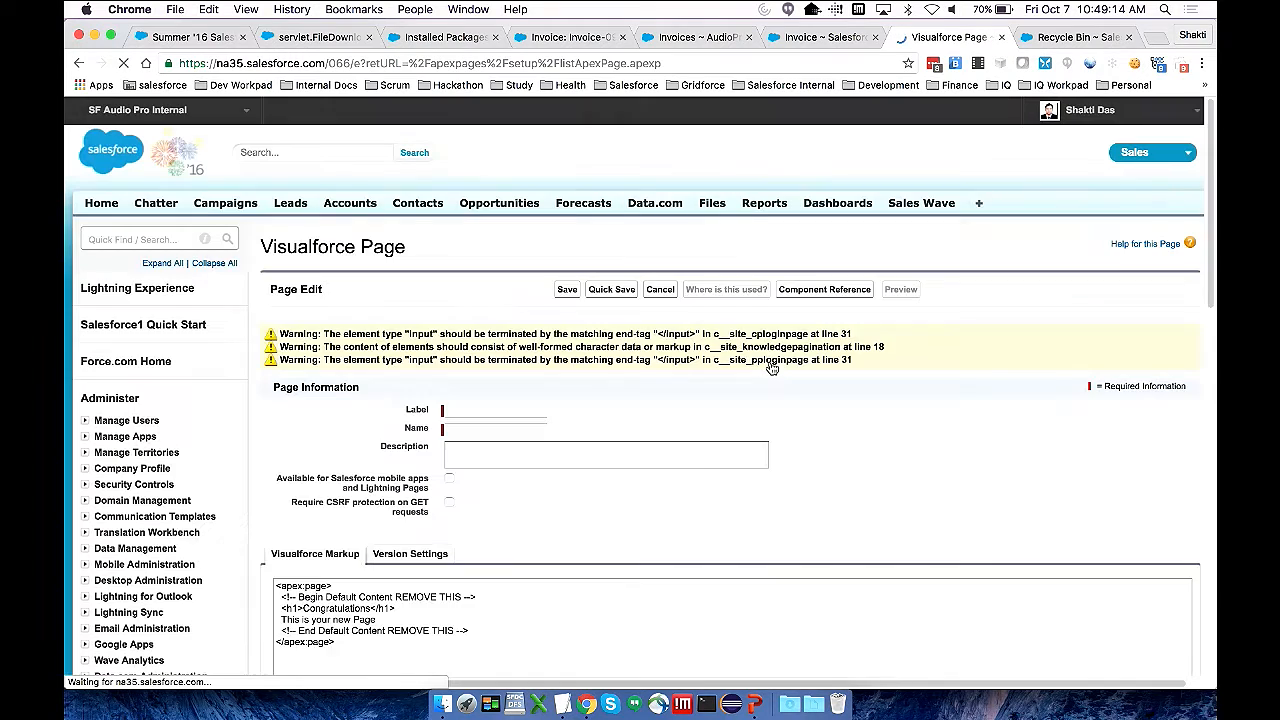
Label the new Visualforce page "Update Invoice Status"
left_click(516, 416)
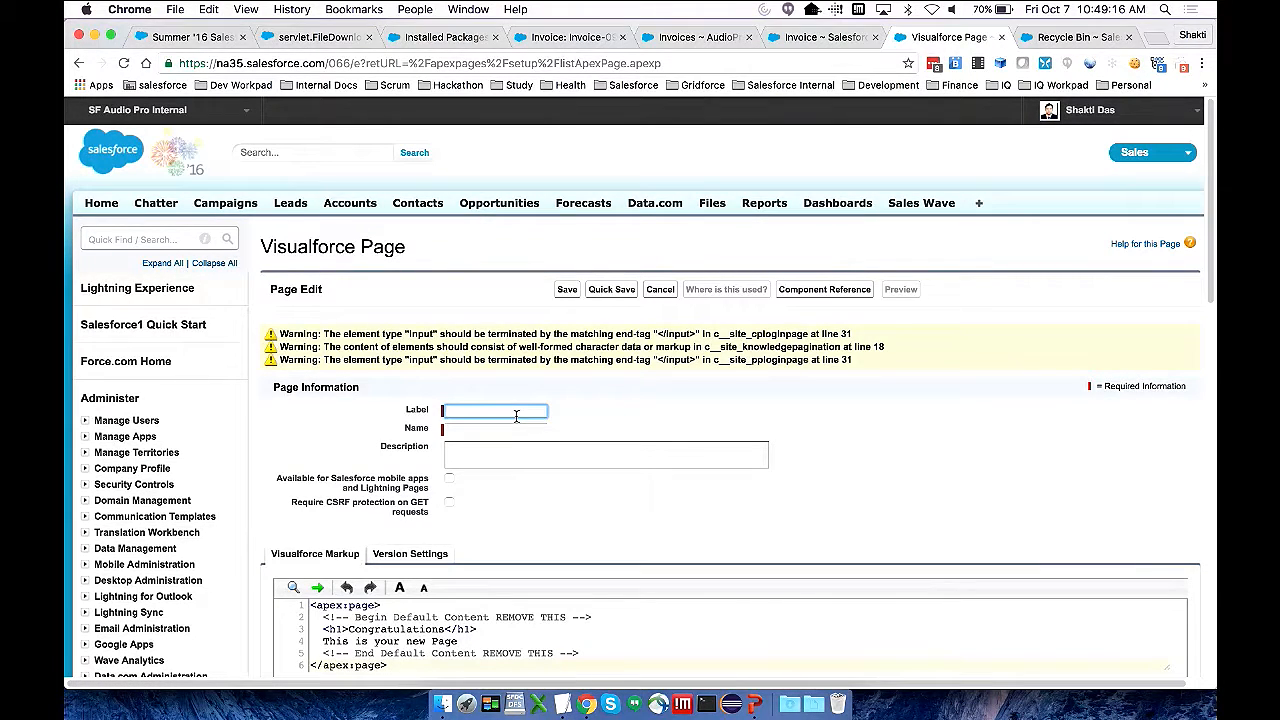
type("Update Invoice Status")
key("Tab")
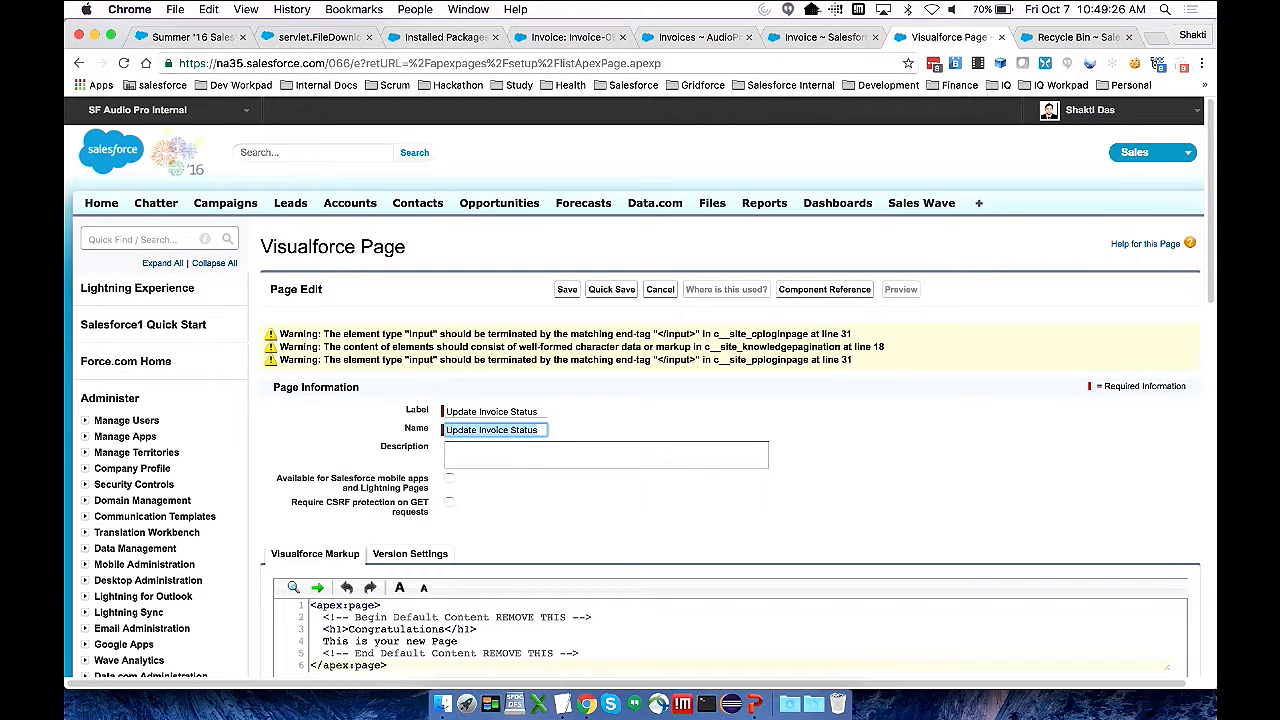
Replace the spaces in the page's name with underscores so it reads Update_Invoice_Status
key("Left")
key("Right")
key("Right")
key("Right")
key("Delete")
type("_")
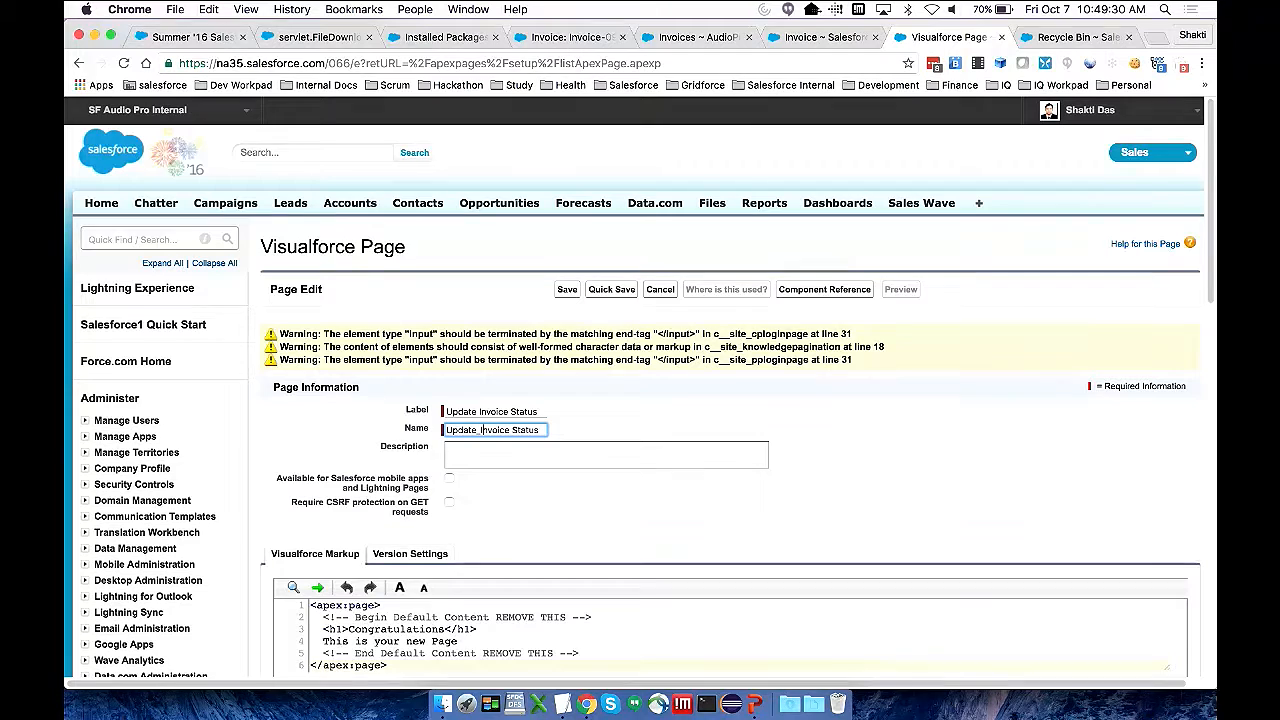
key("Delete")
type("_")
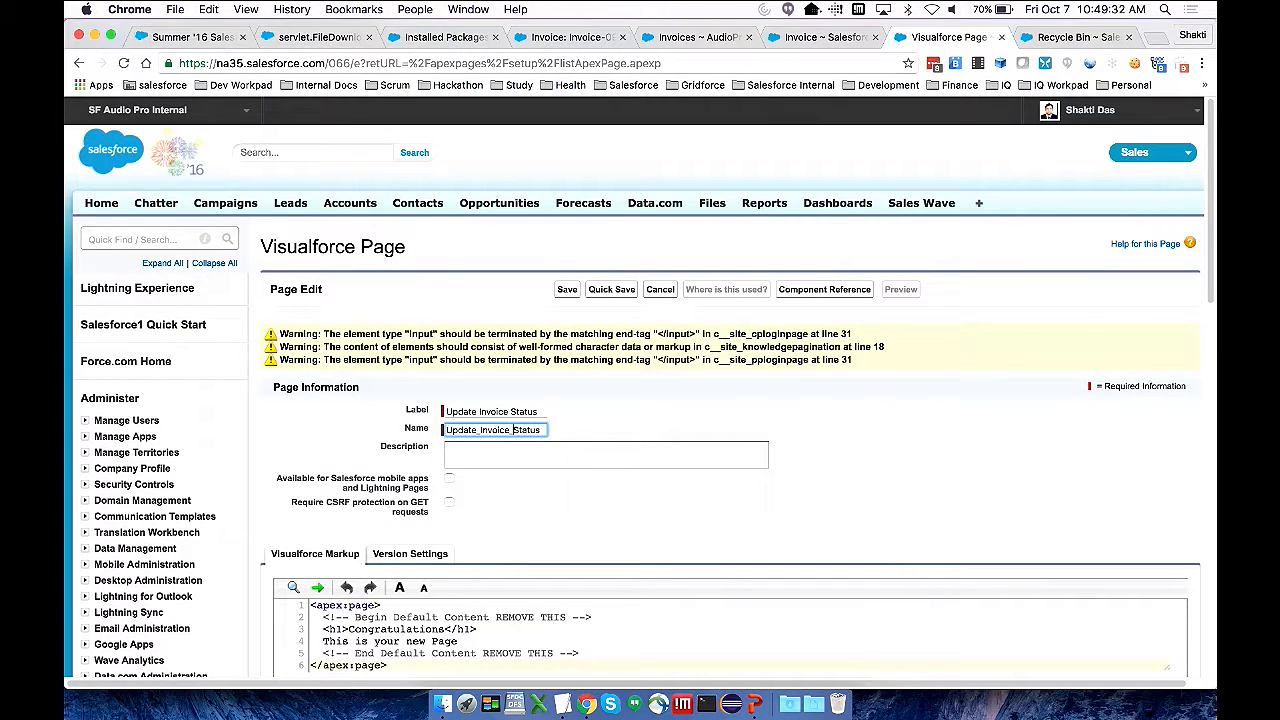
key("Tab")
Replace the default Visualforce markup with the full contents of Demo_VF_Page.txt, copied from TextEdit
scroll(557, 451, "down", 3)
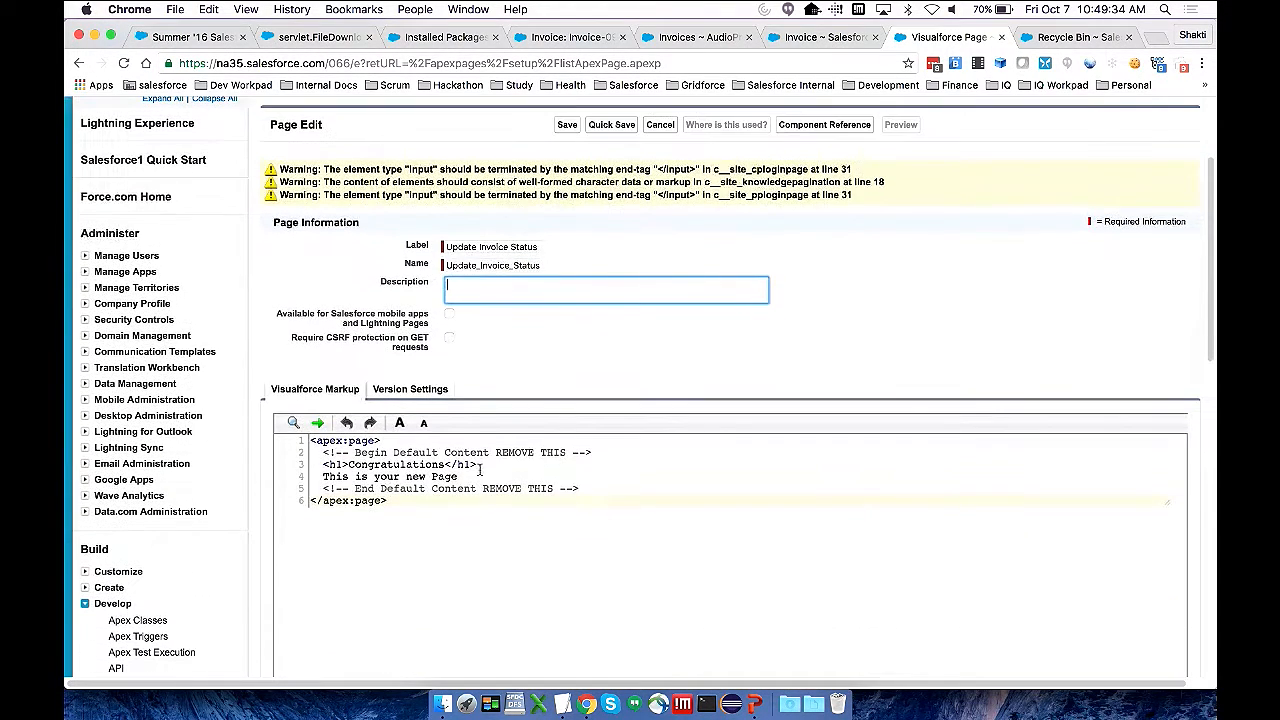
left_click(385, 489)
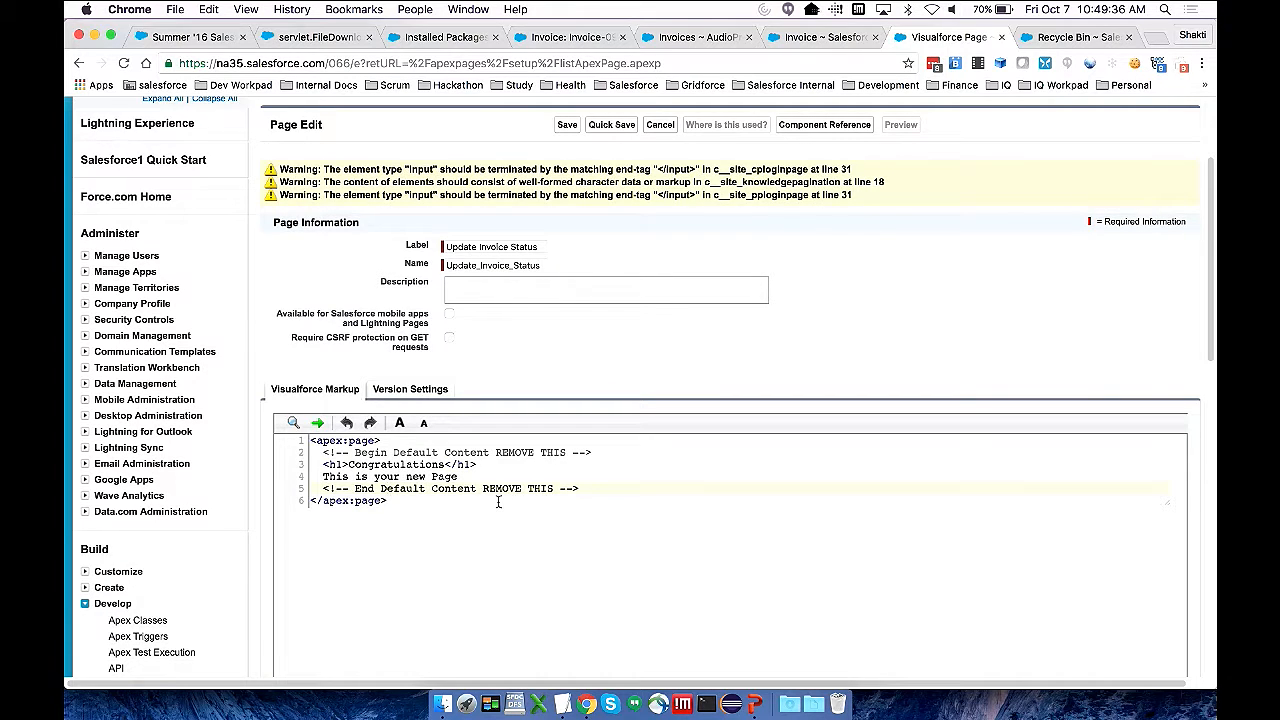
key("super+Tab")
key("super+Tab")
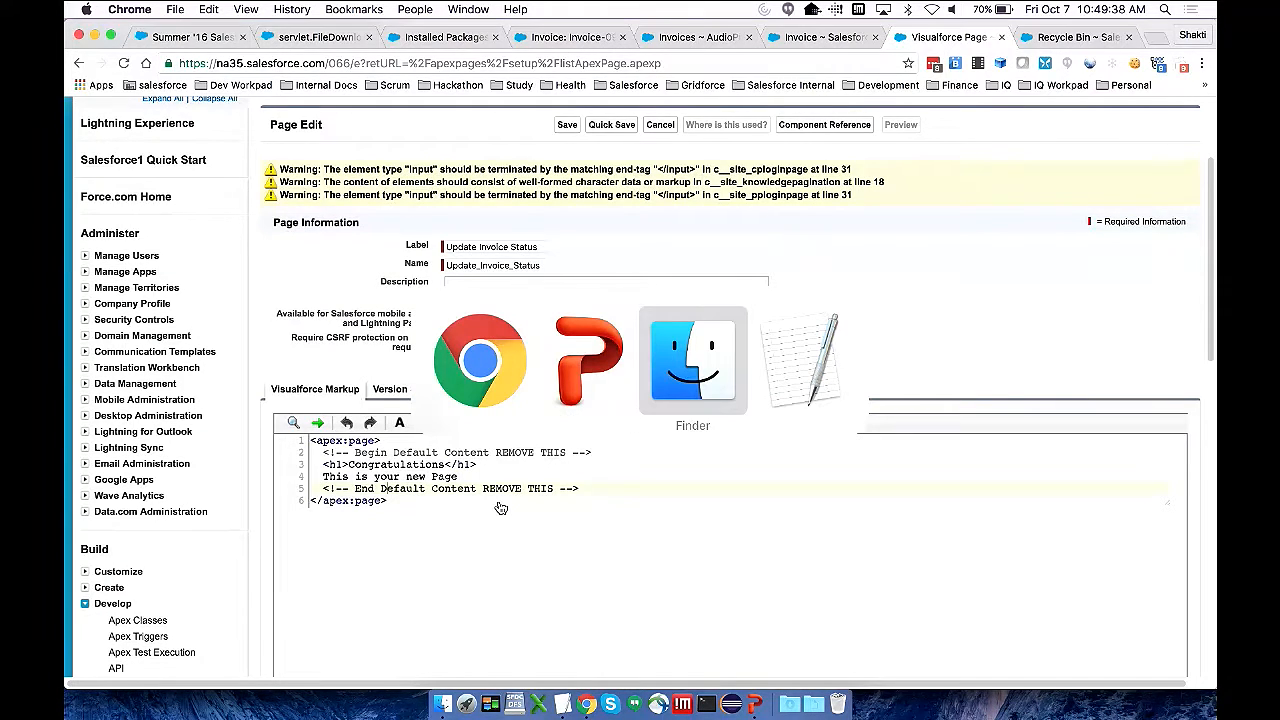
key("super+Tab")
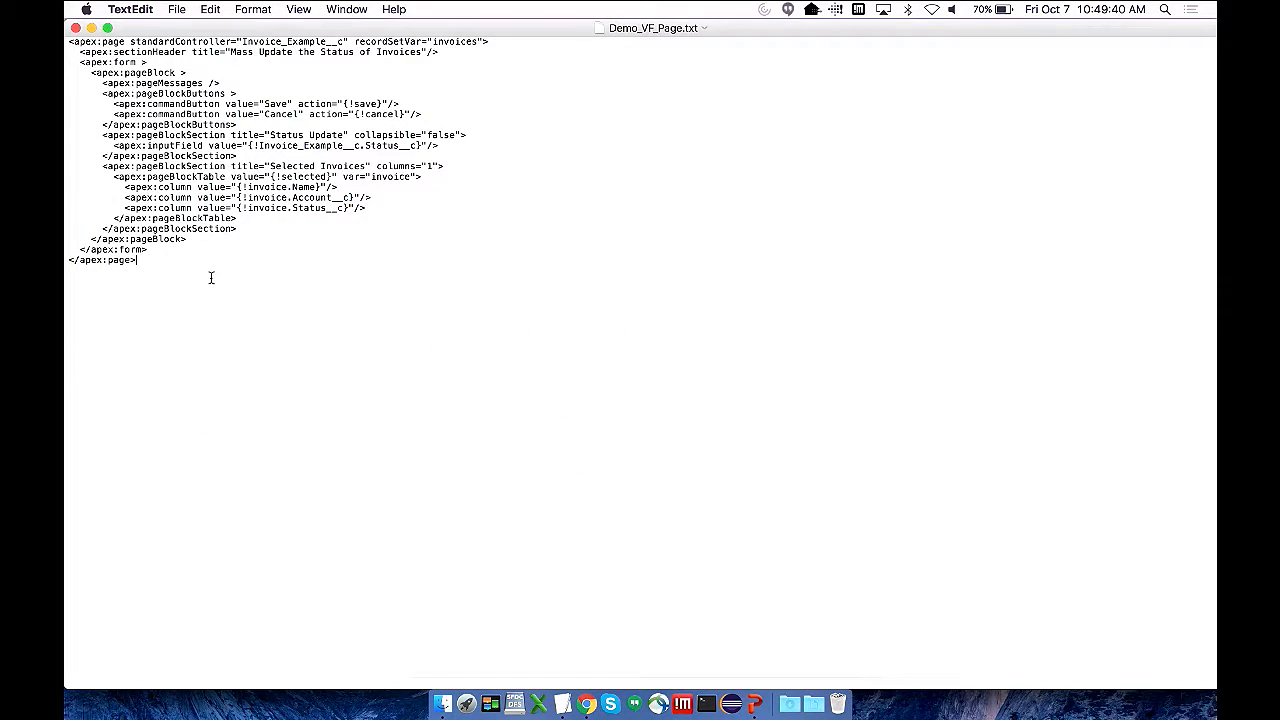
key("super+a")
key("super+c")
key("super+Tab")
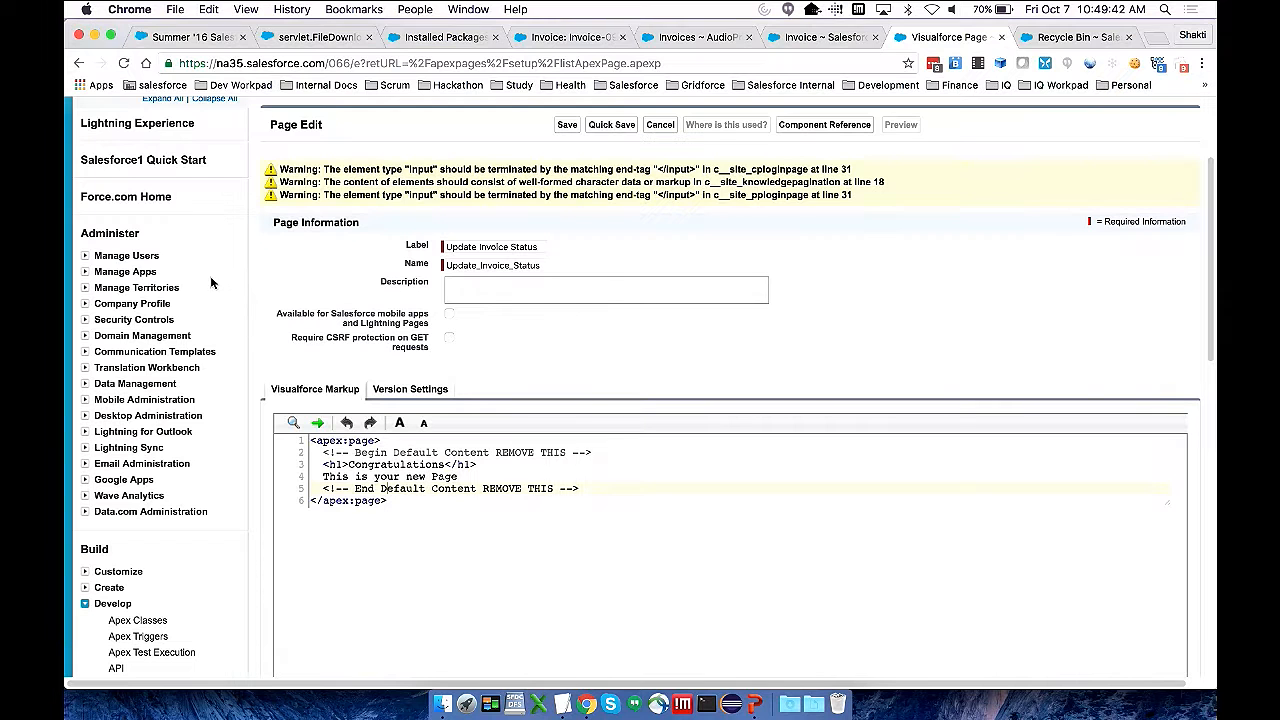
left_click(320, 446)
key("super+a")
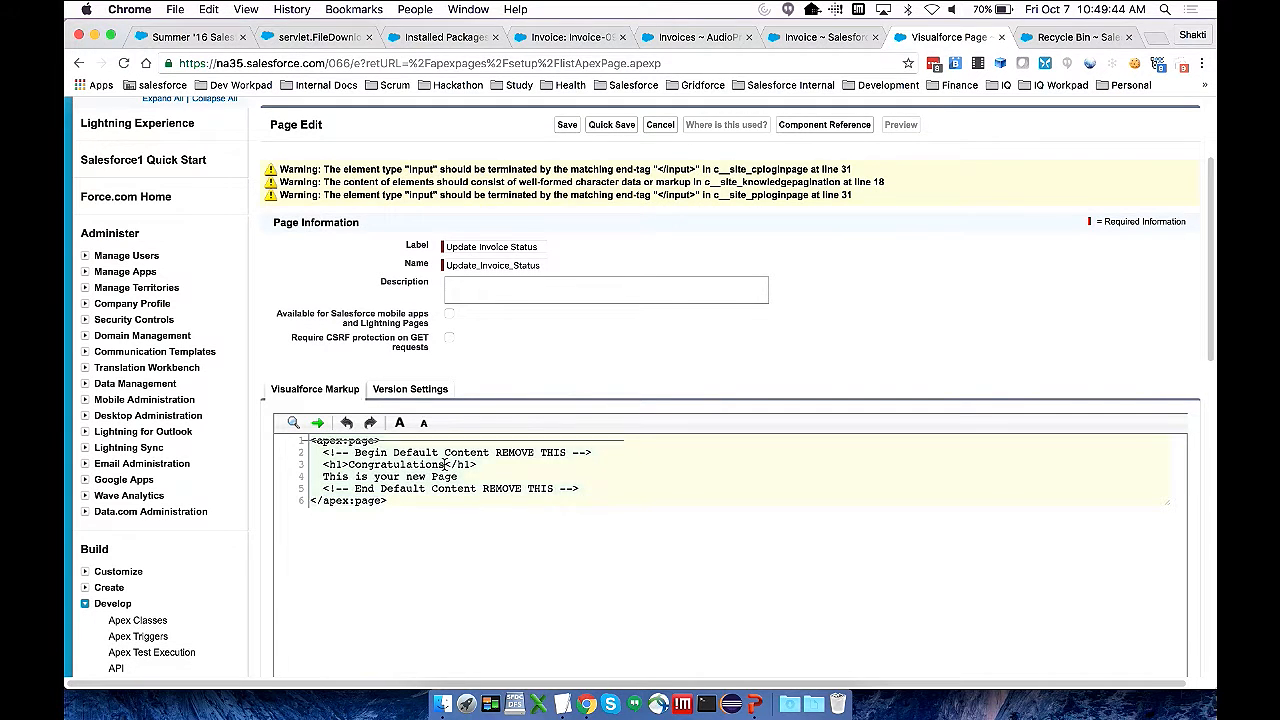
key("super+v")
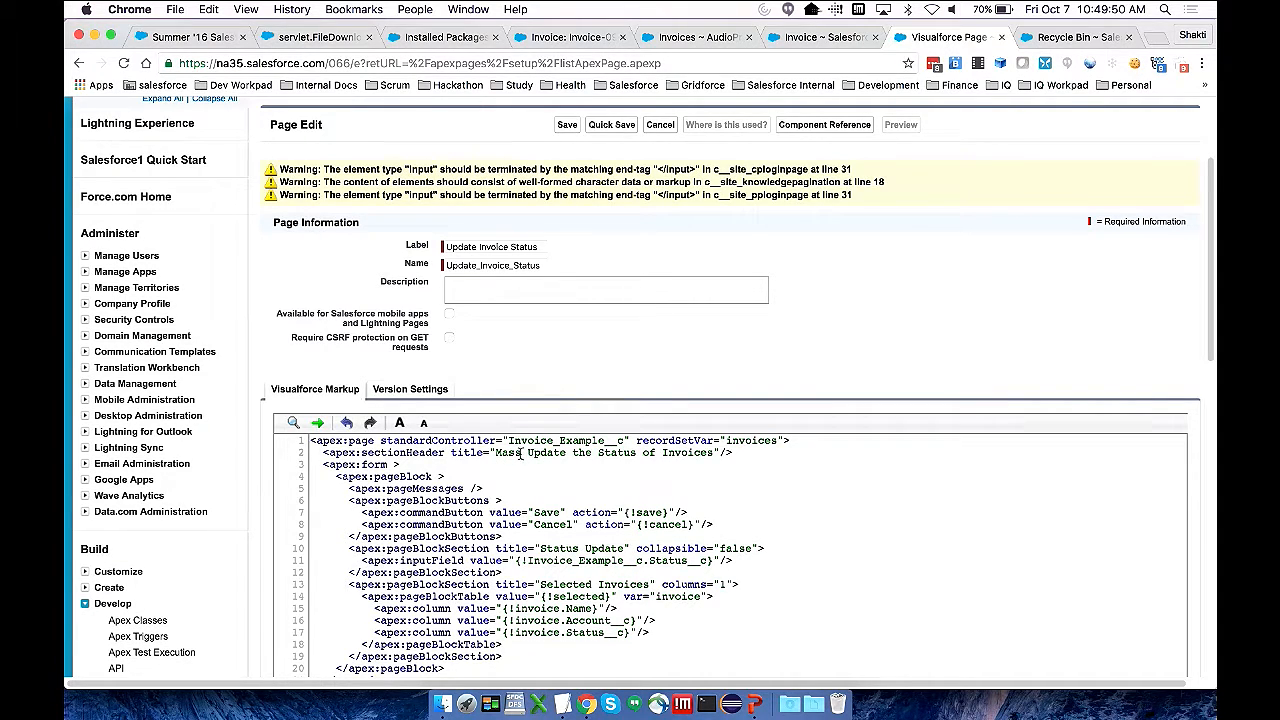
Remove "Mass" from the section header title so it reads "Update the Status of Invoices"
left_click(513, 453)
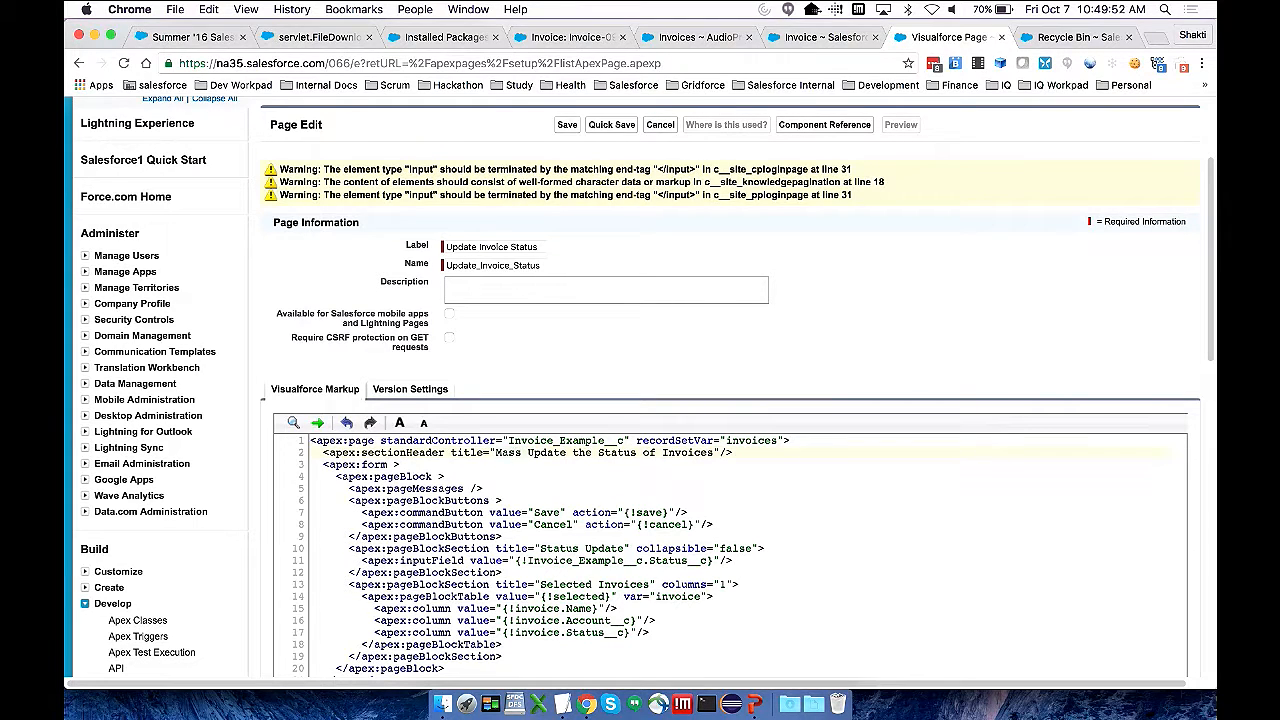
key("BackSpace")
key("BackSpace")
key("BackSpace")
key("BackSpace")
key("BackSpace")
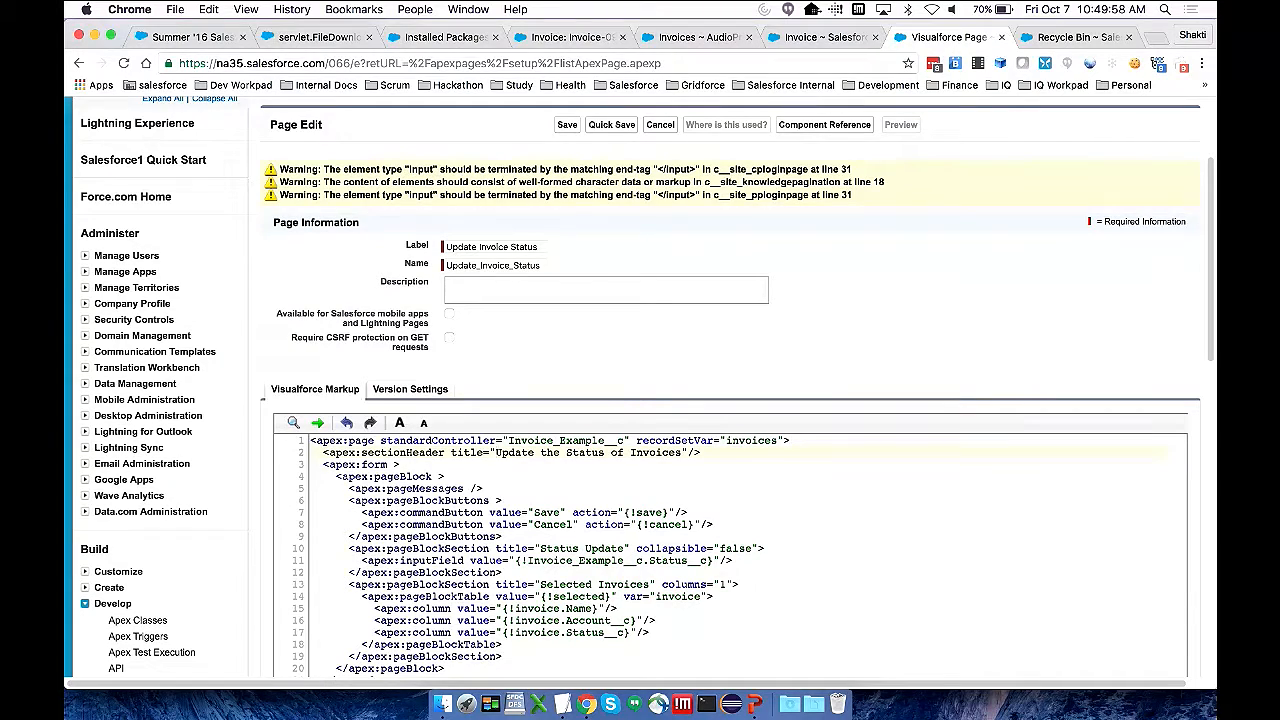
Review the rest of the Visualforce markup and save the Update Invoice Status page
scroll(843, 534, "down", 1)
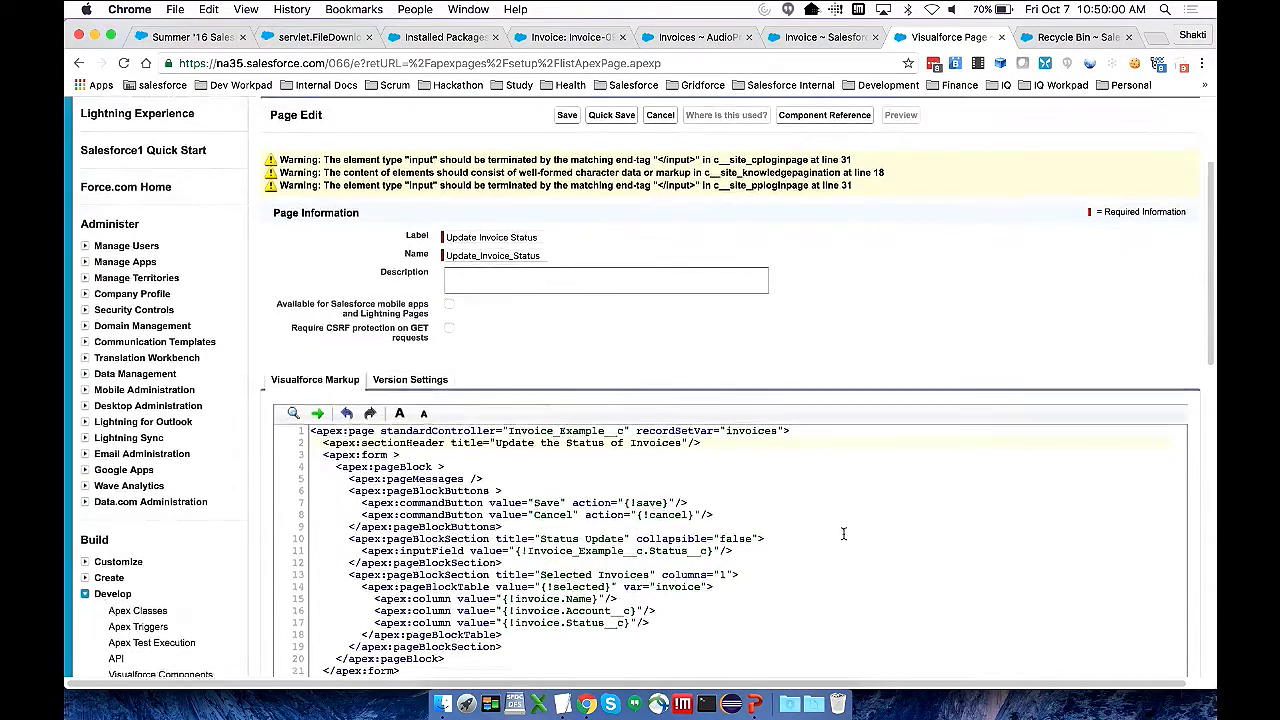
scroll(843, 534, "down", 4)
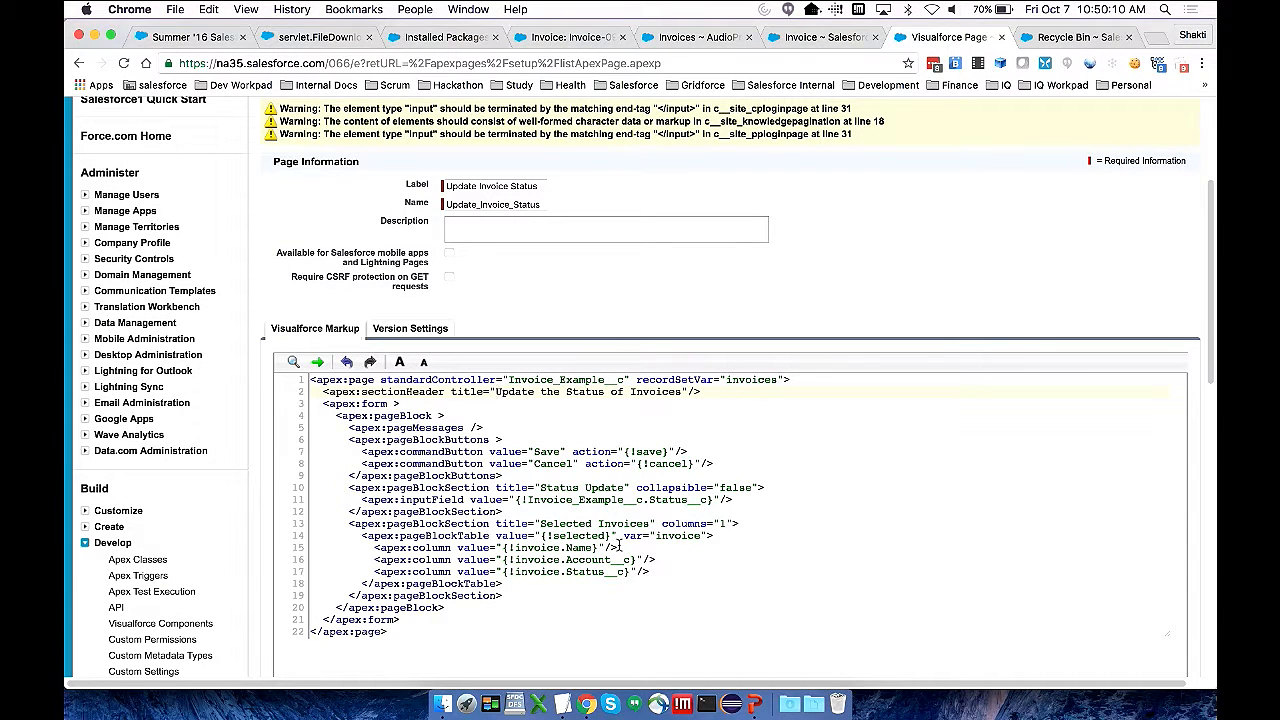
scroll(617, 545, "down", 5)
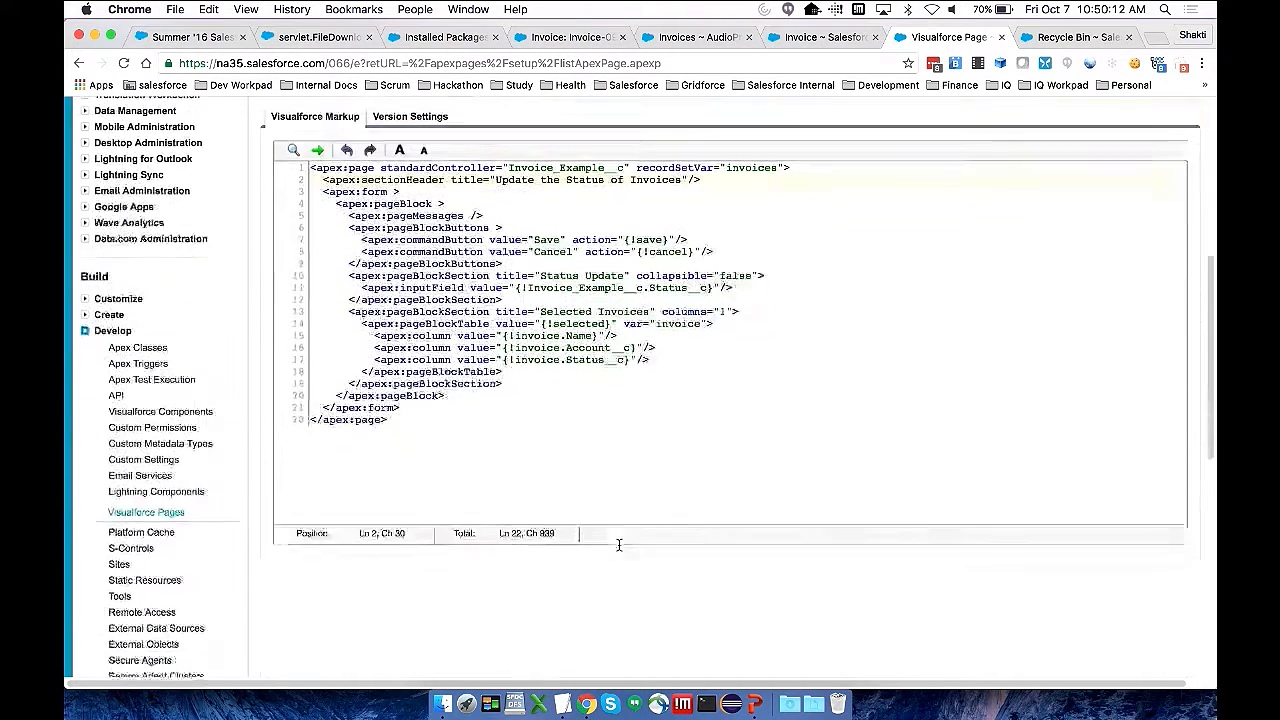
scroll(445, 458, "up", 3)
scroll(445, 458, "up", 5)
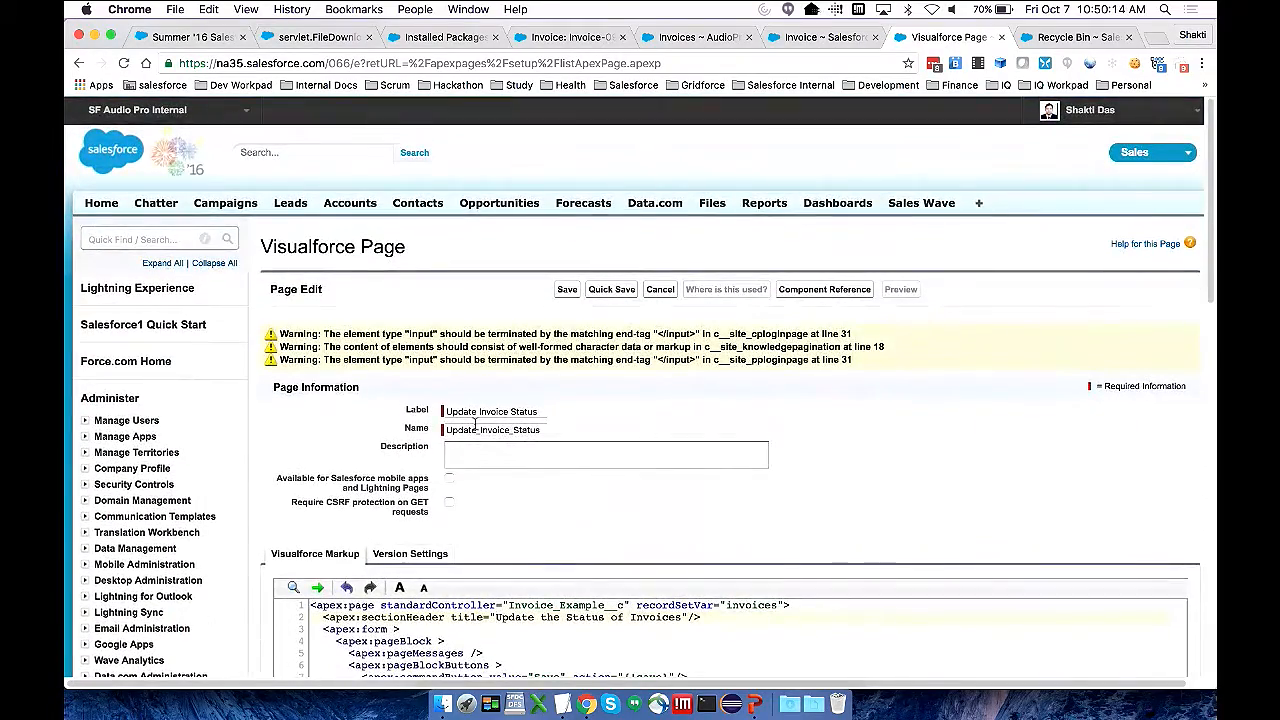
left_click(567, 291)
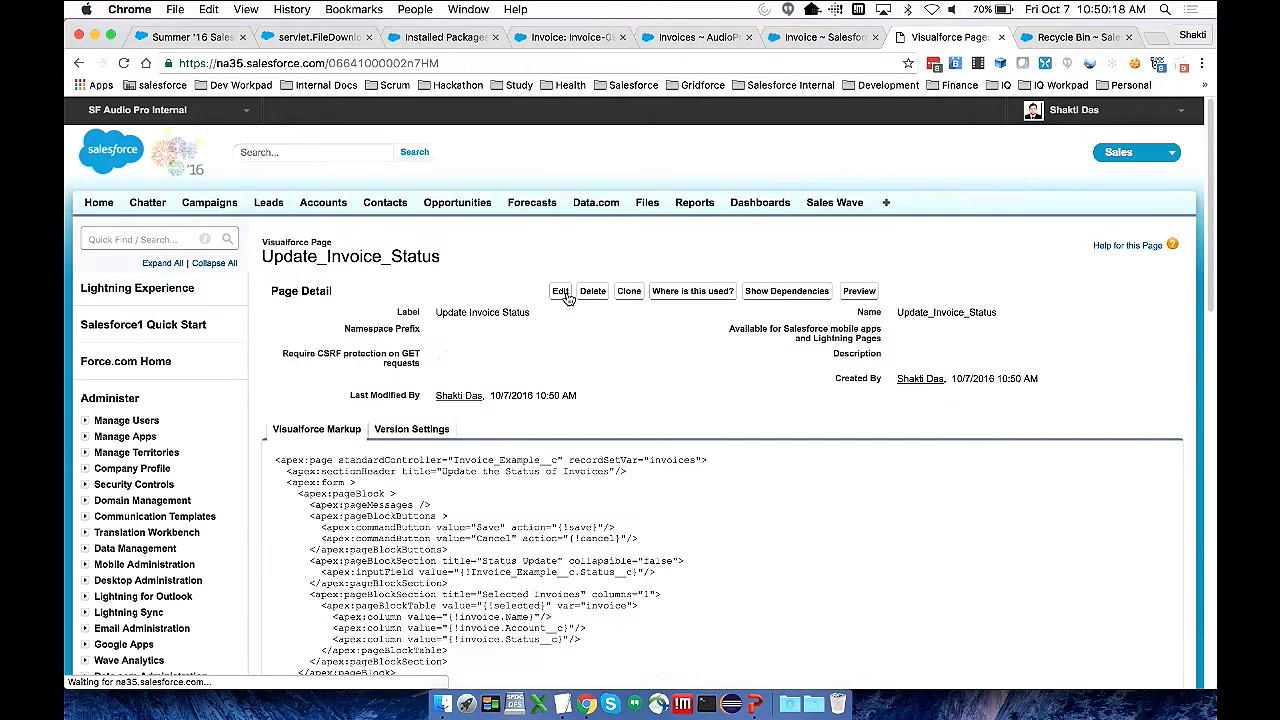
Return to the Invoices page under Engagement in Community Management and open its Insights actions for editing
left_click(799, 45)
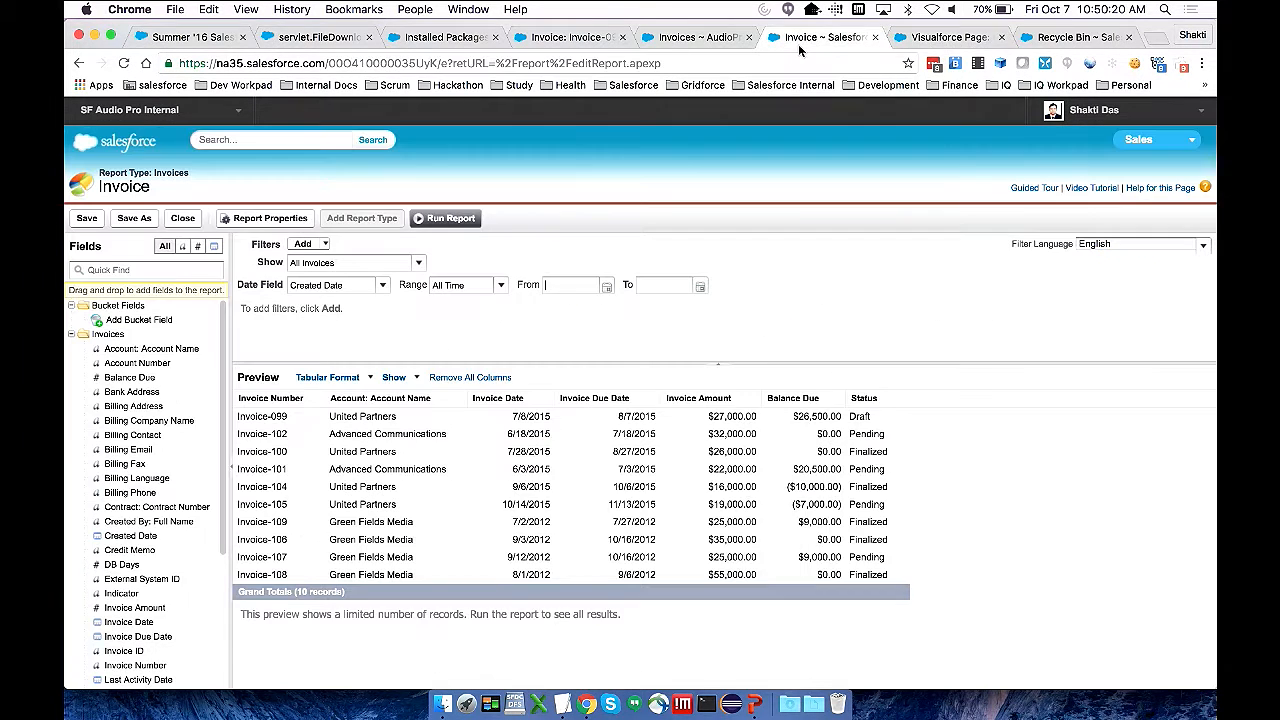
left_click(574, 40)
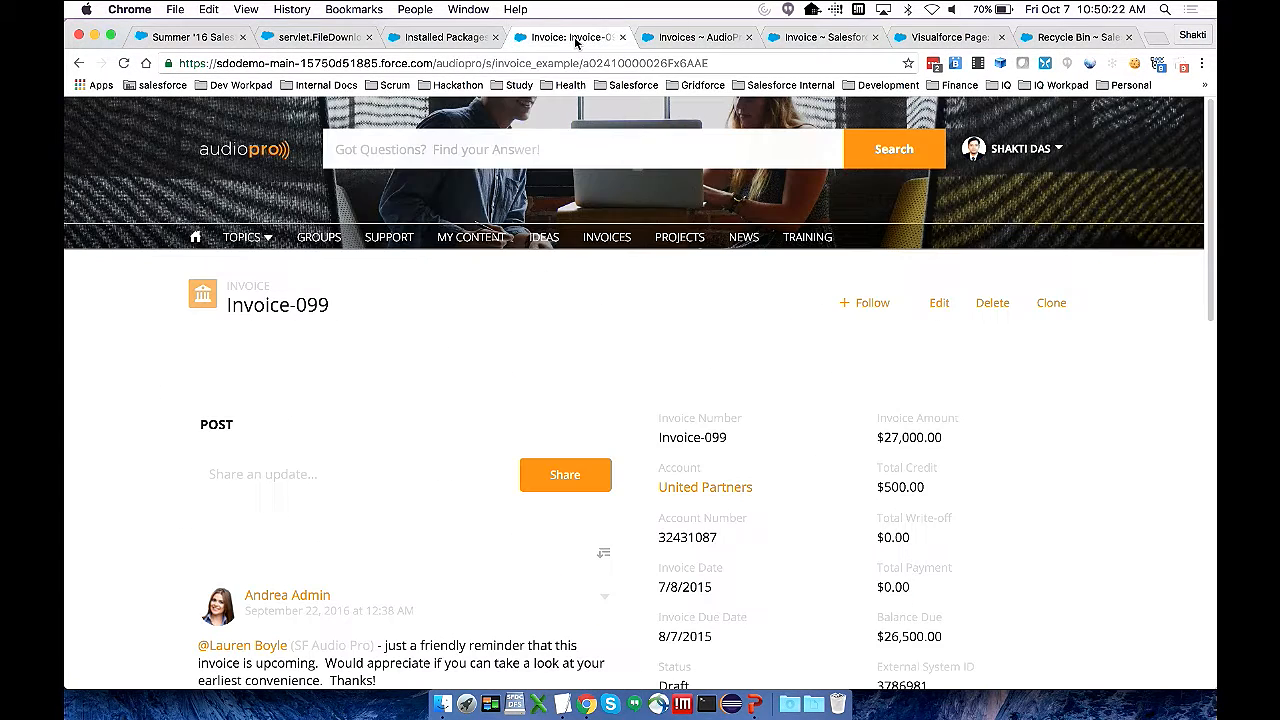
left_click(657, 36)
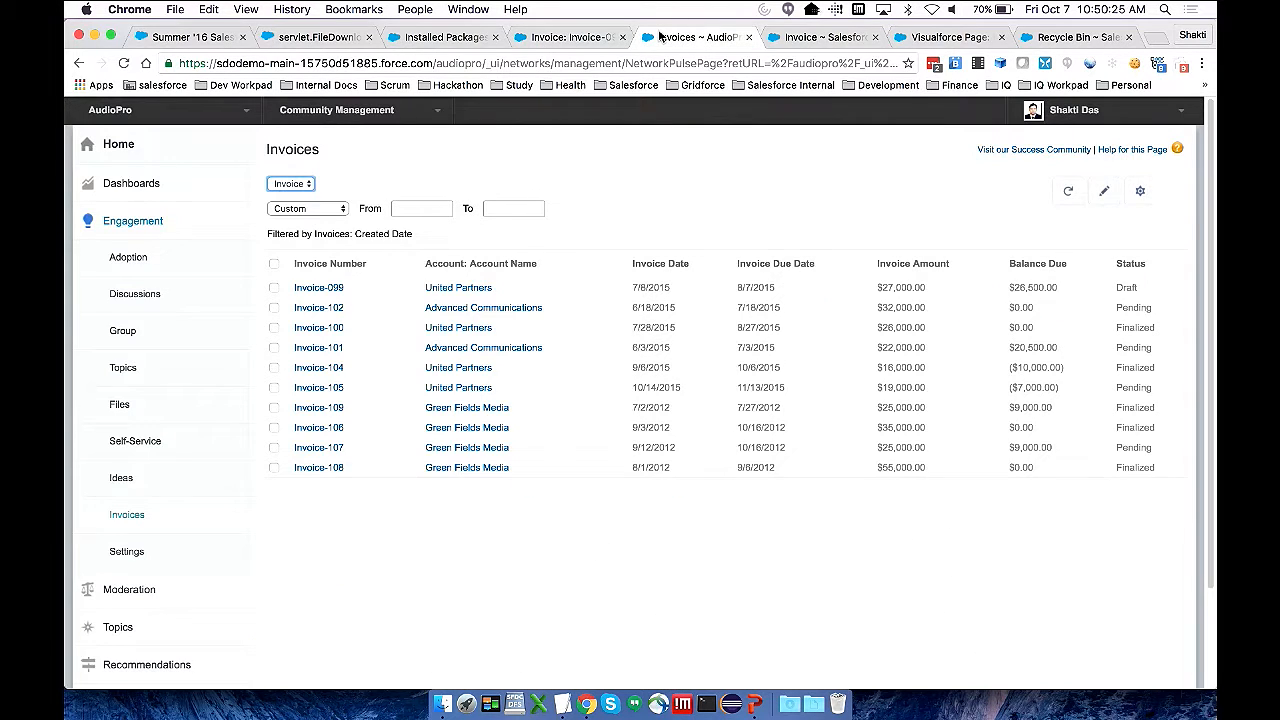
left_click(127, 515)
left_click(130, 518)
left_click(1146, 196)
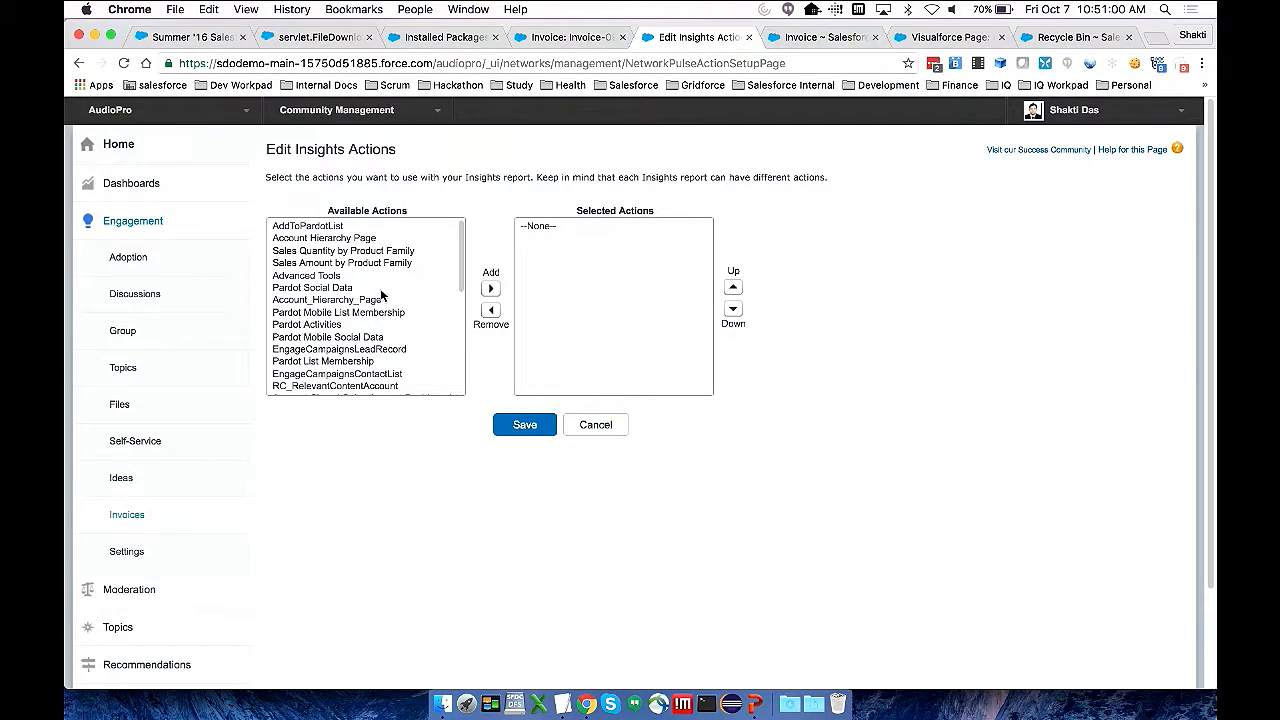
Add Update Invoice Status to the selected actions of the Invoice report and save
scroll(383, 295, "down", 3)
scroll(381, 295, "down", 5)
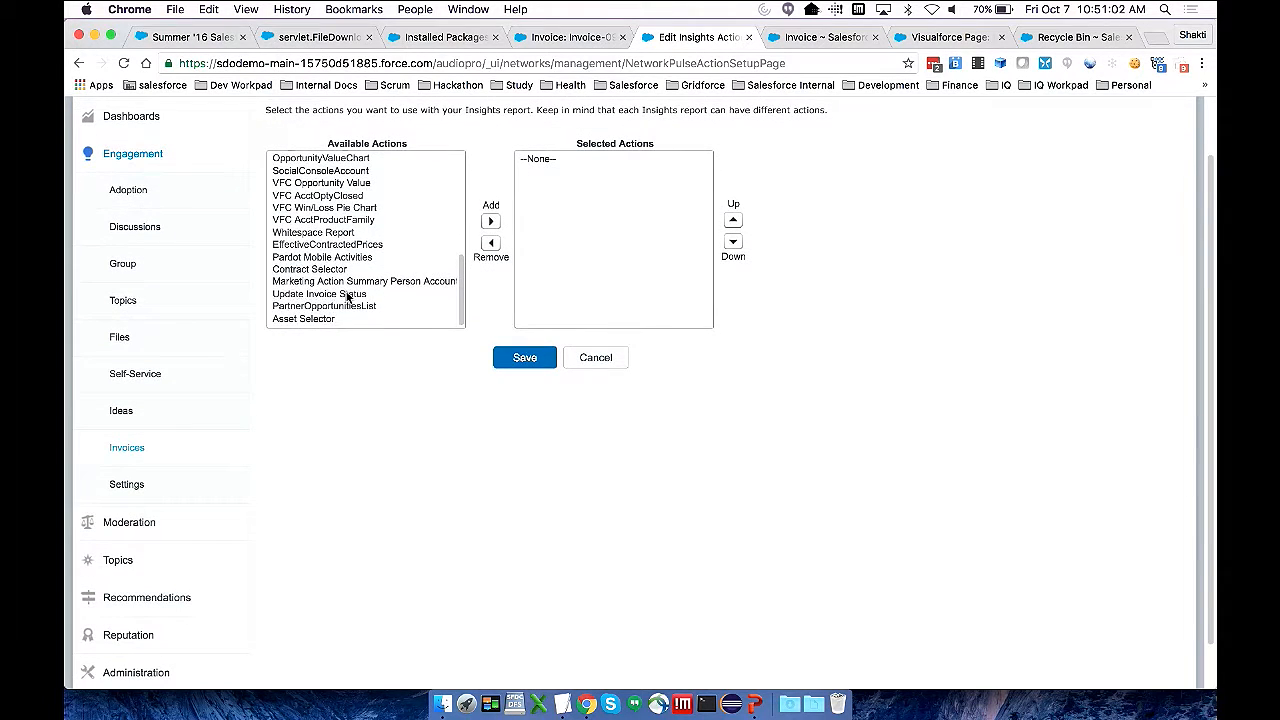
left_click(348, 294)
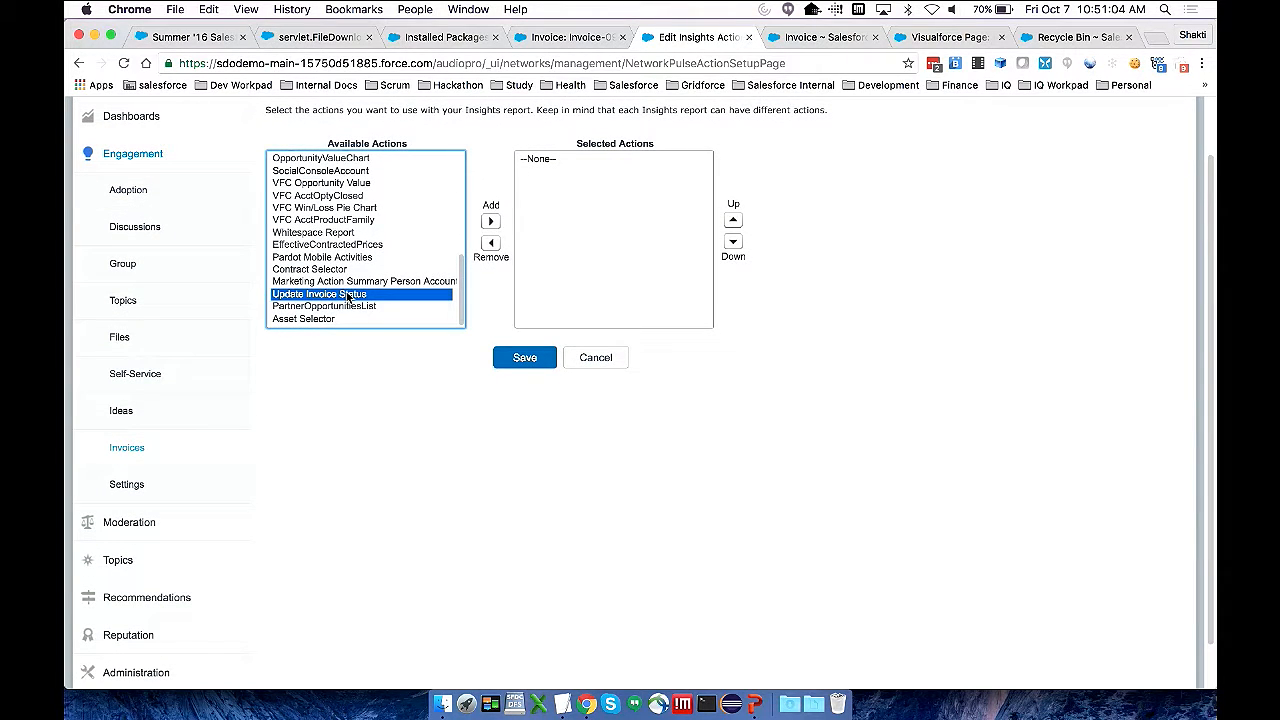
left_click(491, 221)
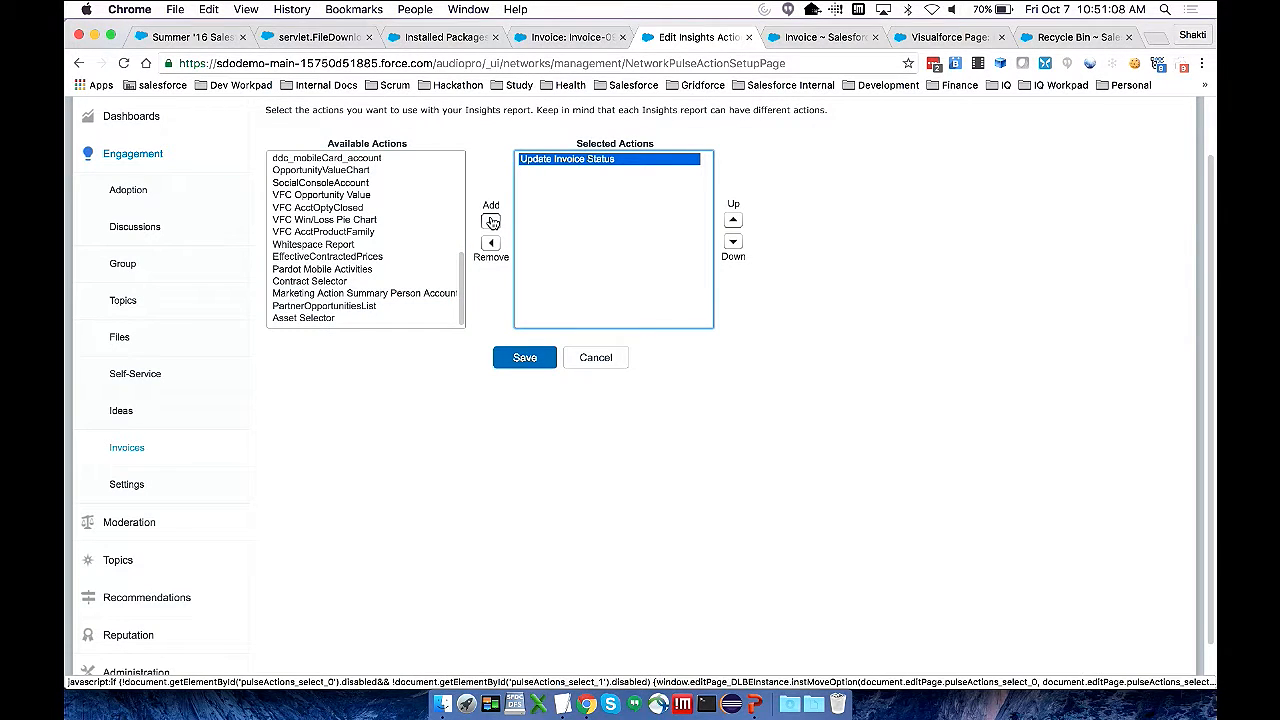
left_click(537, 363)
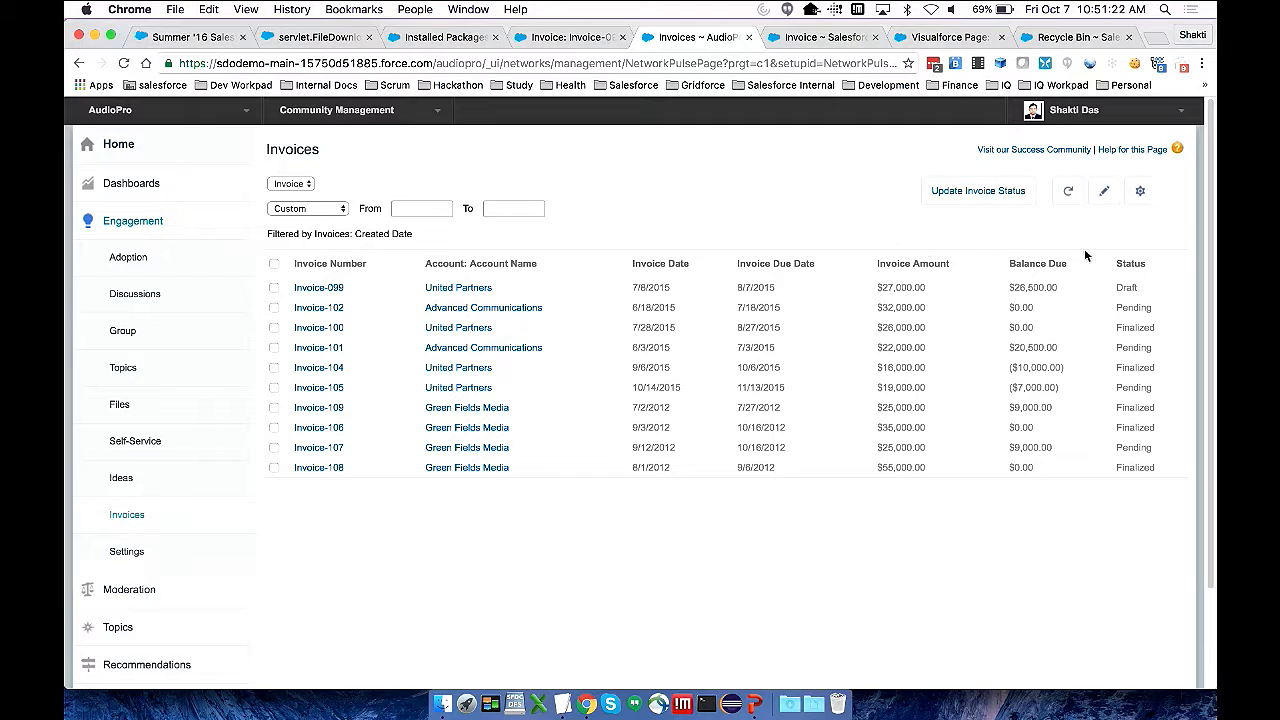
Sort the invoices by Status and select the four pending ones: Invoice-102, Invoice-101, Invoice-105 and Invoice-107
left_click(1130, 265)
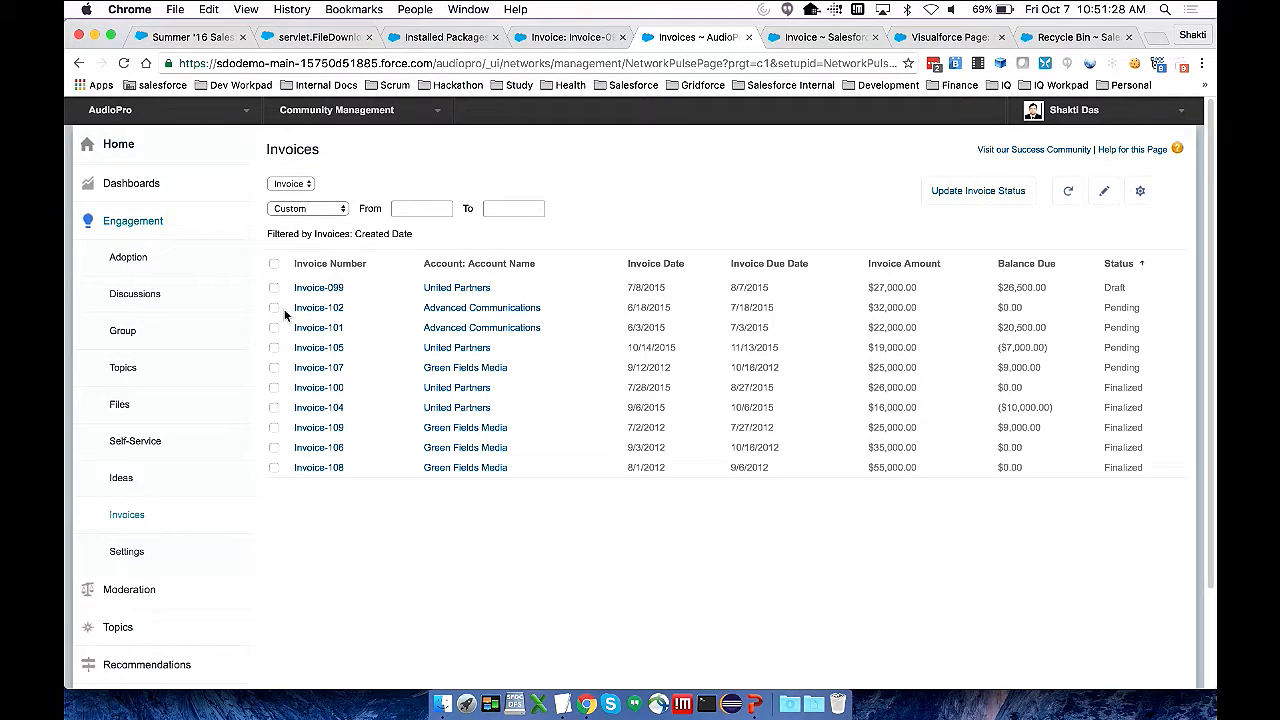
left_click(274, 308)
left_click(274, 328)
left_click(274, 348)
left_click(274, 368)
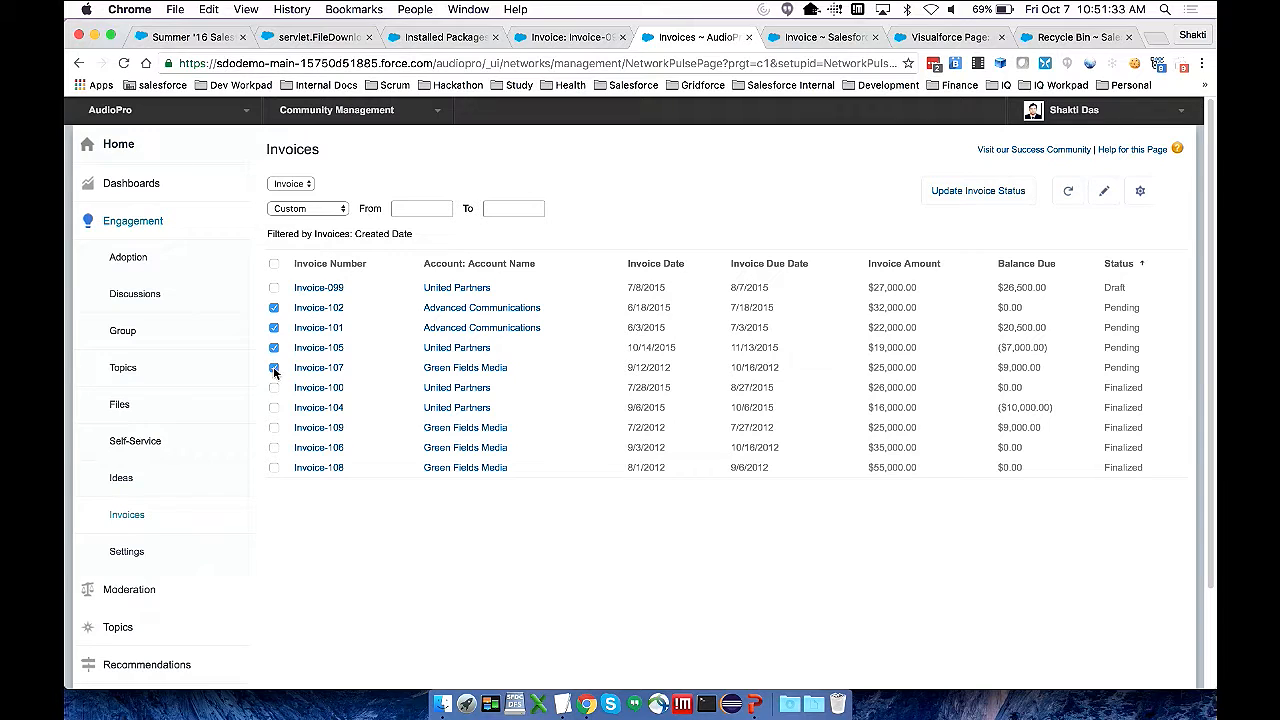
Run the Update Invoice Status action on the selected invoices, set their status to Finalized and save
left_click(960, 196)
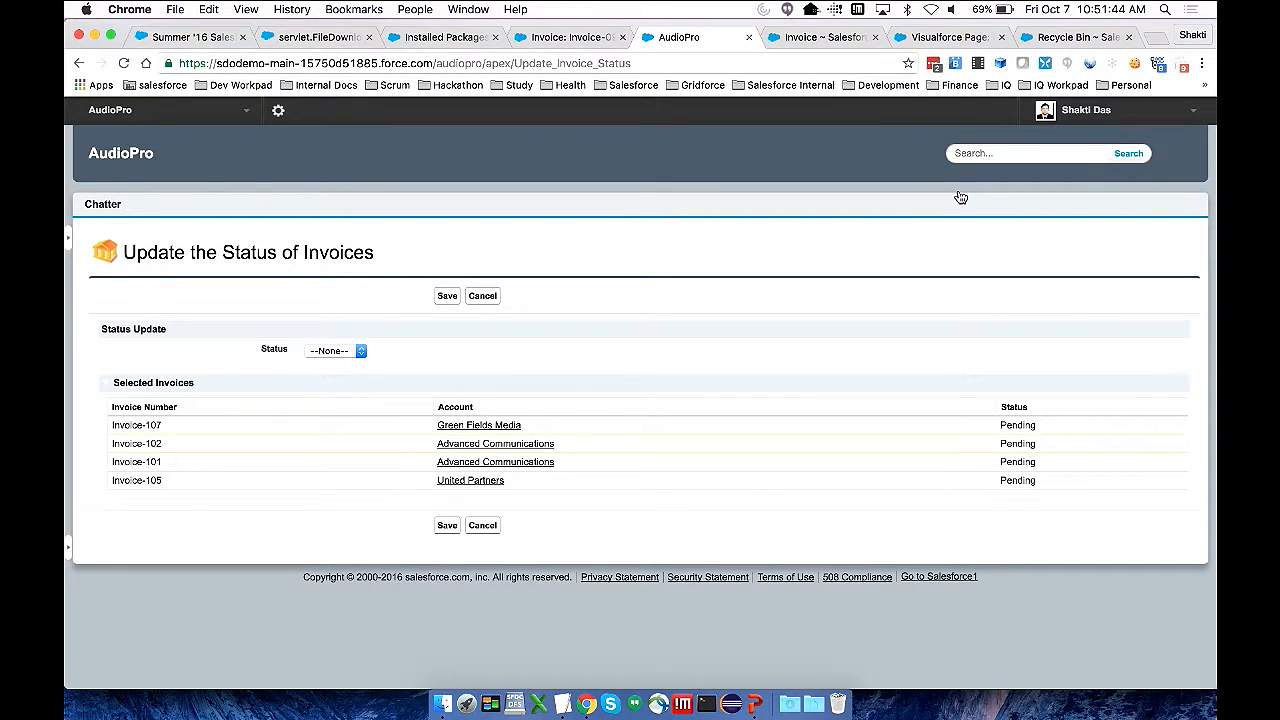
left_click(361, 352)
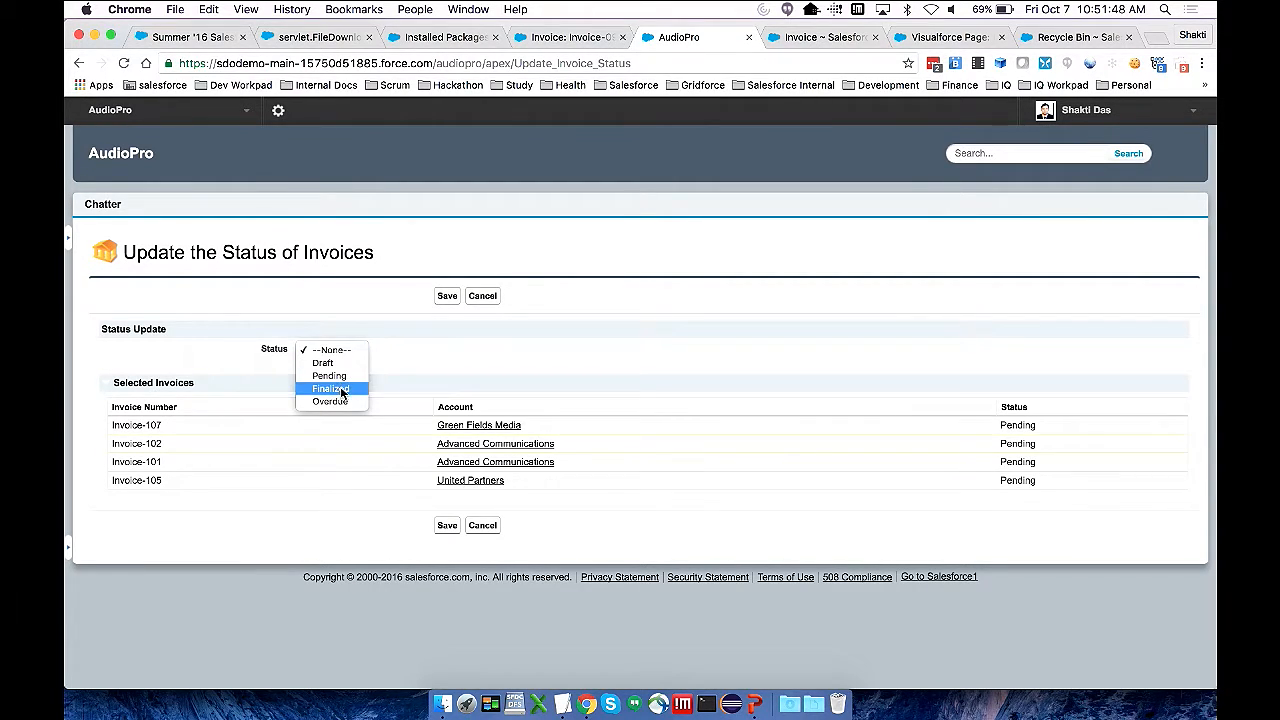
left_click(340, 389)
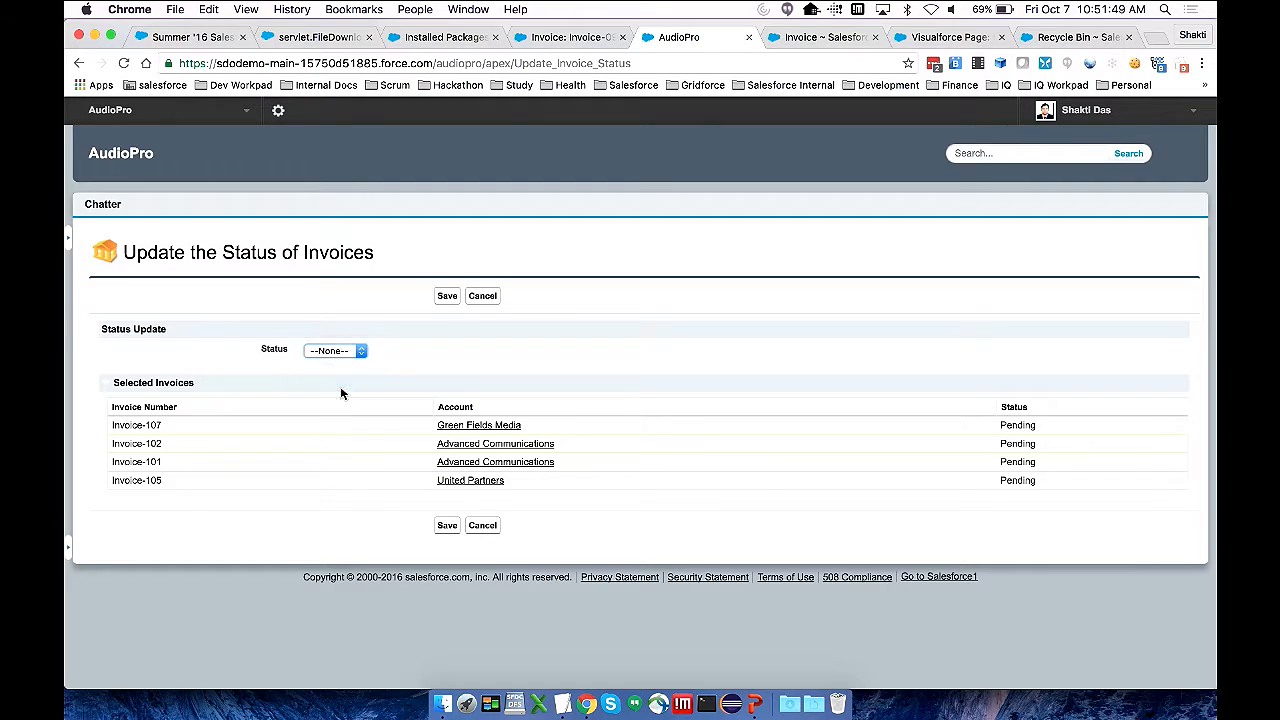
left_click(447, 297)
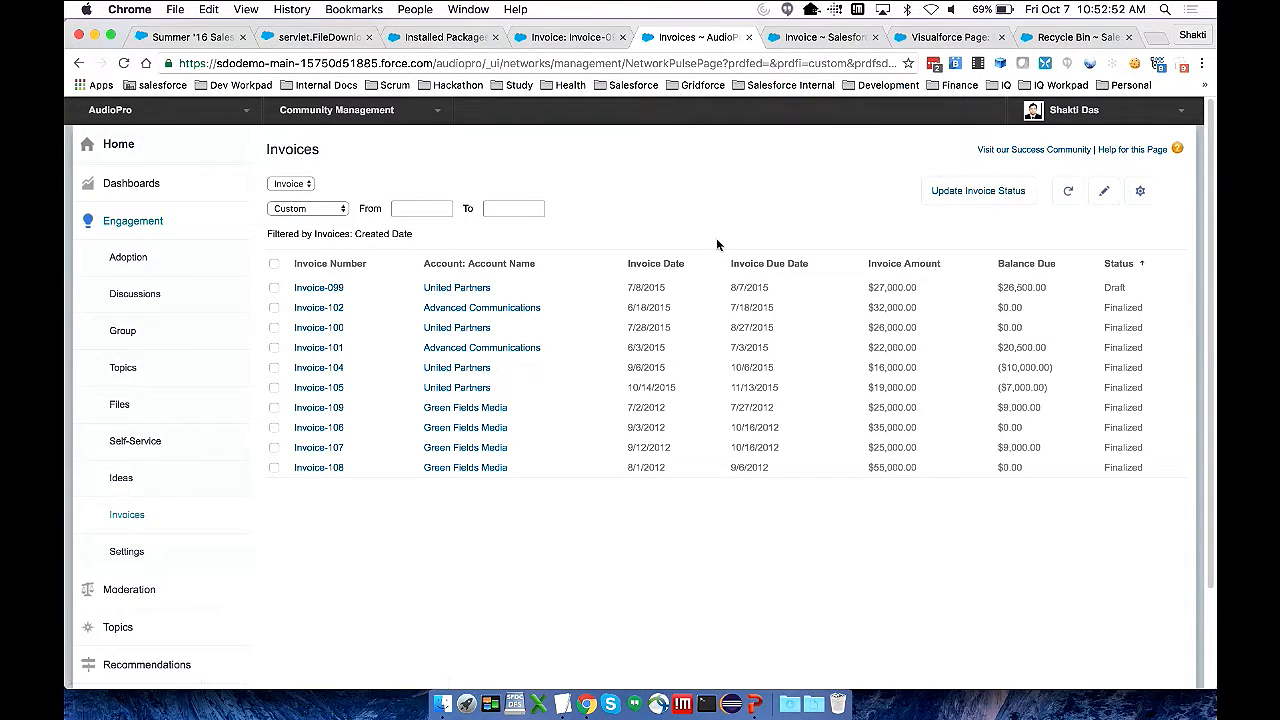
Open the AppExchange package guide document in the browser and view its contents page
key("super+Tab")
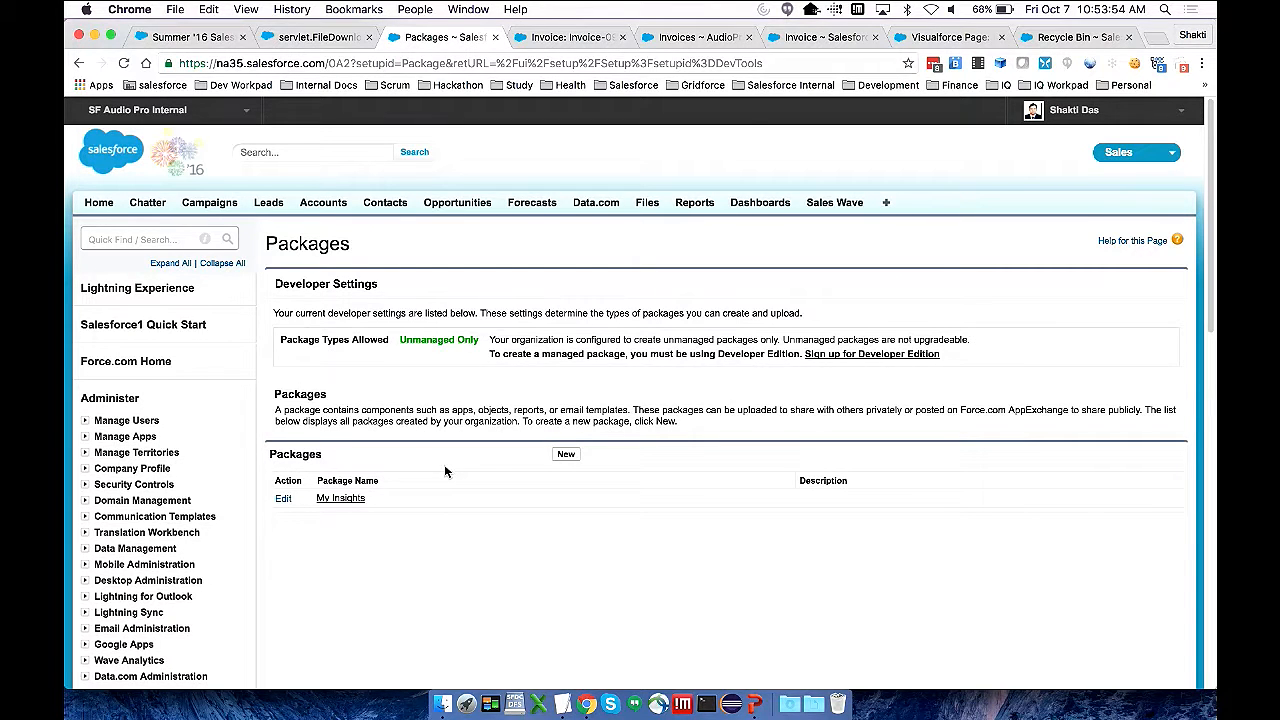
left_click(314, 38)
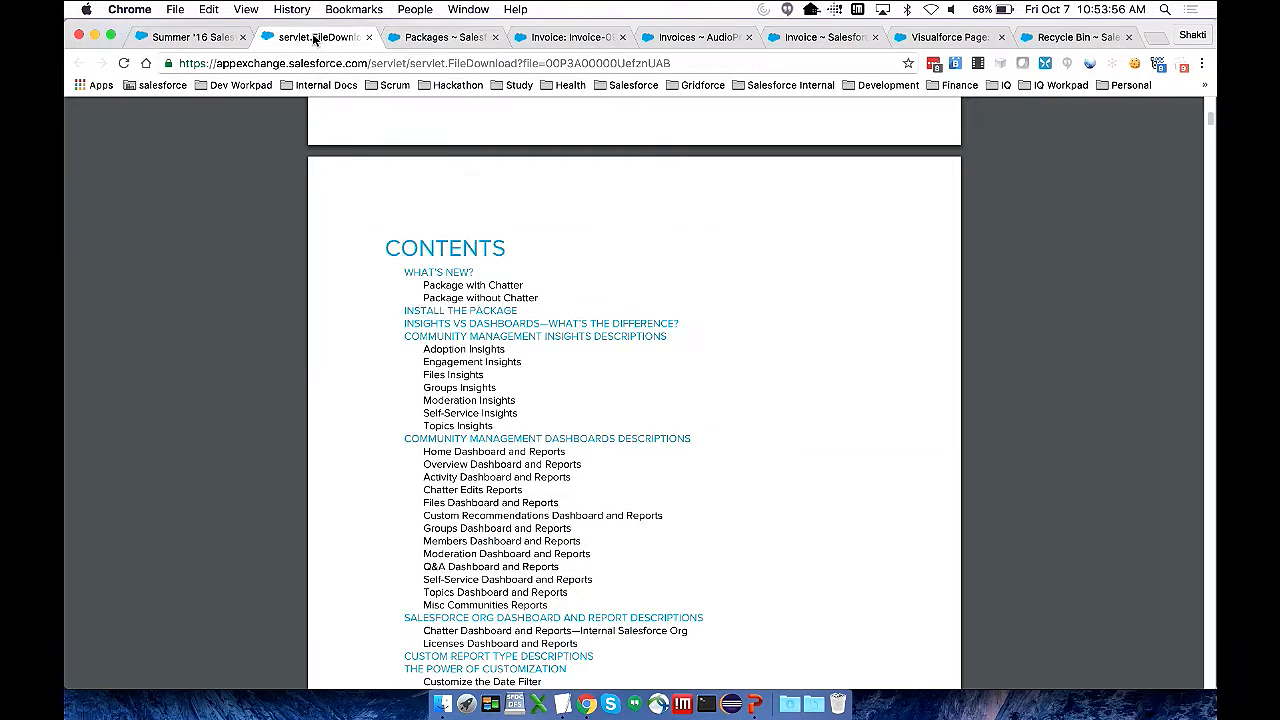